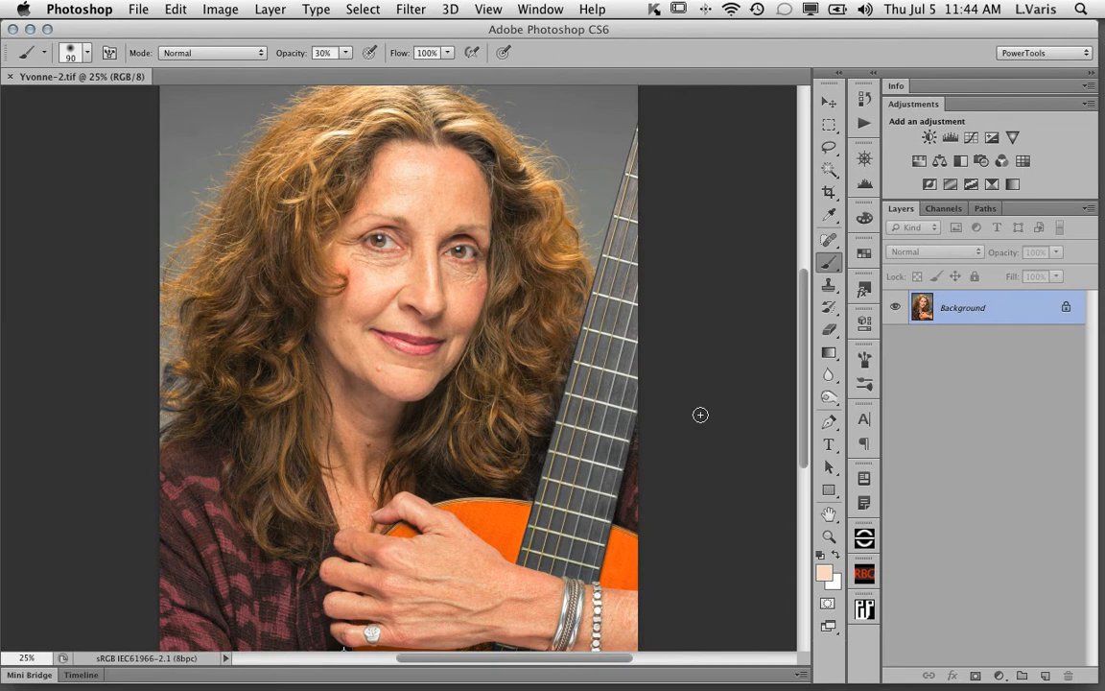
Duplicate the Background layer twice so that two copies sit above it.
key(super+equal)
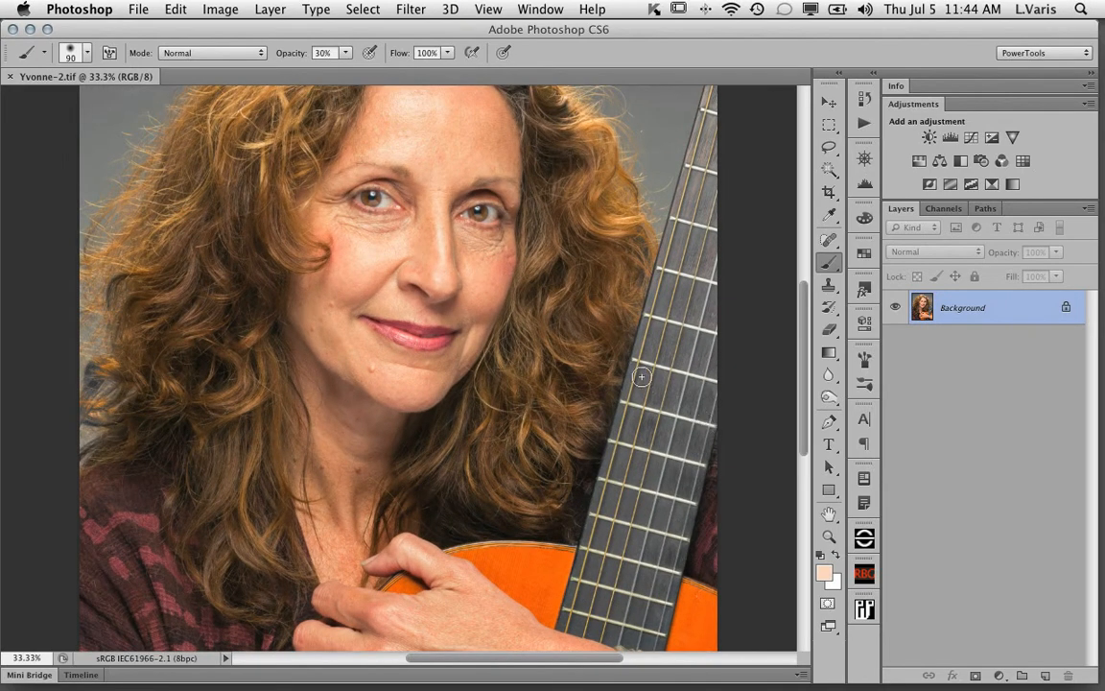
drag(597, 350, 603, 429)
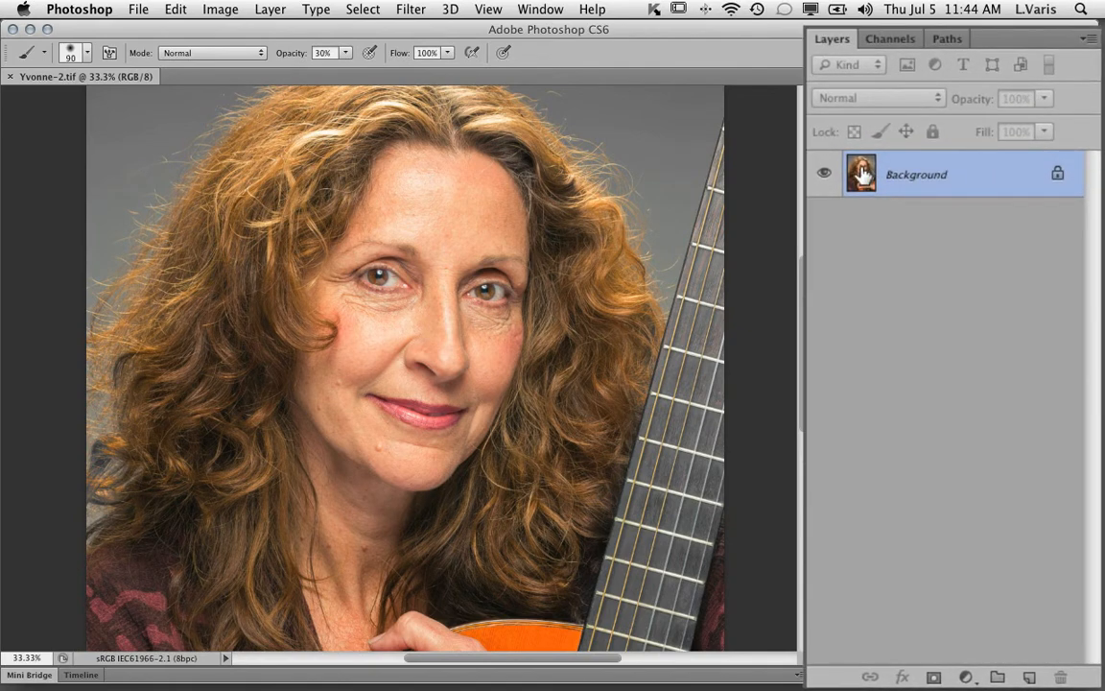
drag(862, 174, 1024, 674)
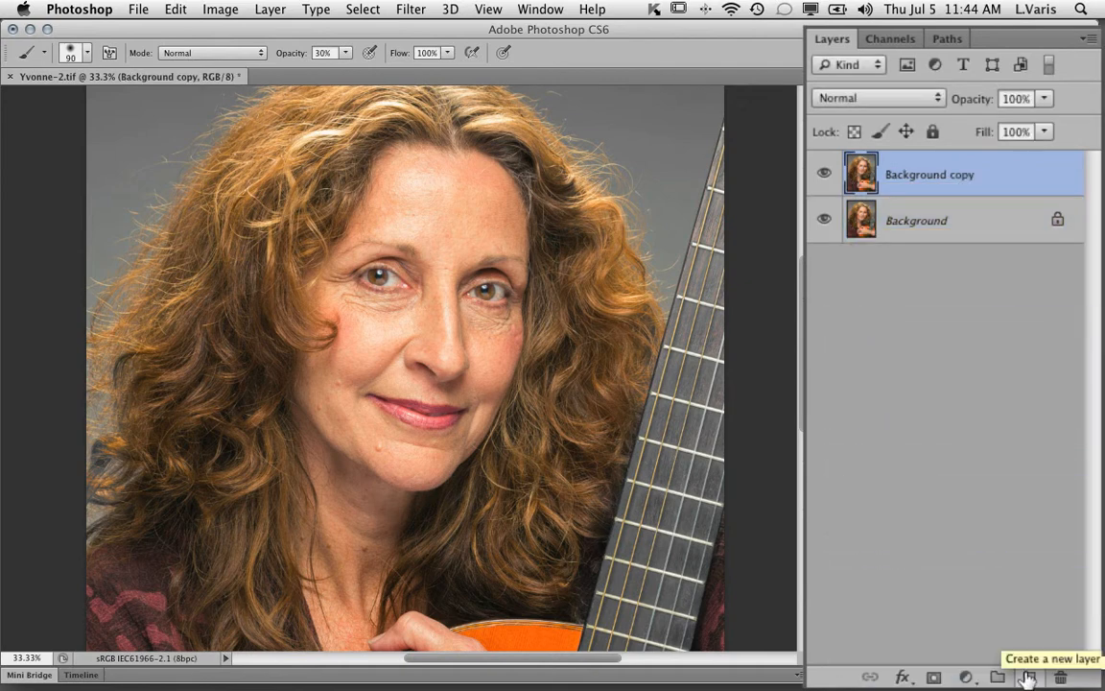
drag(864, 174, 1030, 677)
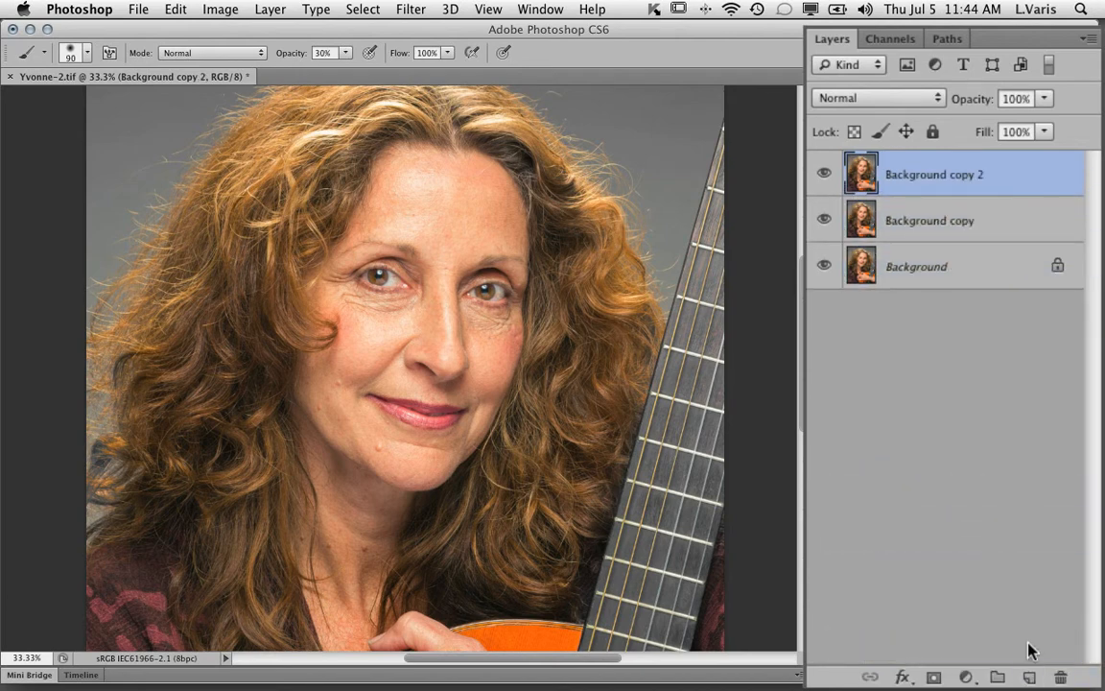
Rename the topmost layer copy as texture and the copy beneath it as blur.
double_click(918, 183)
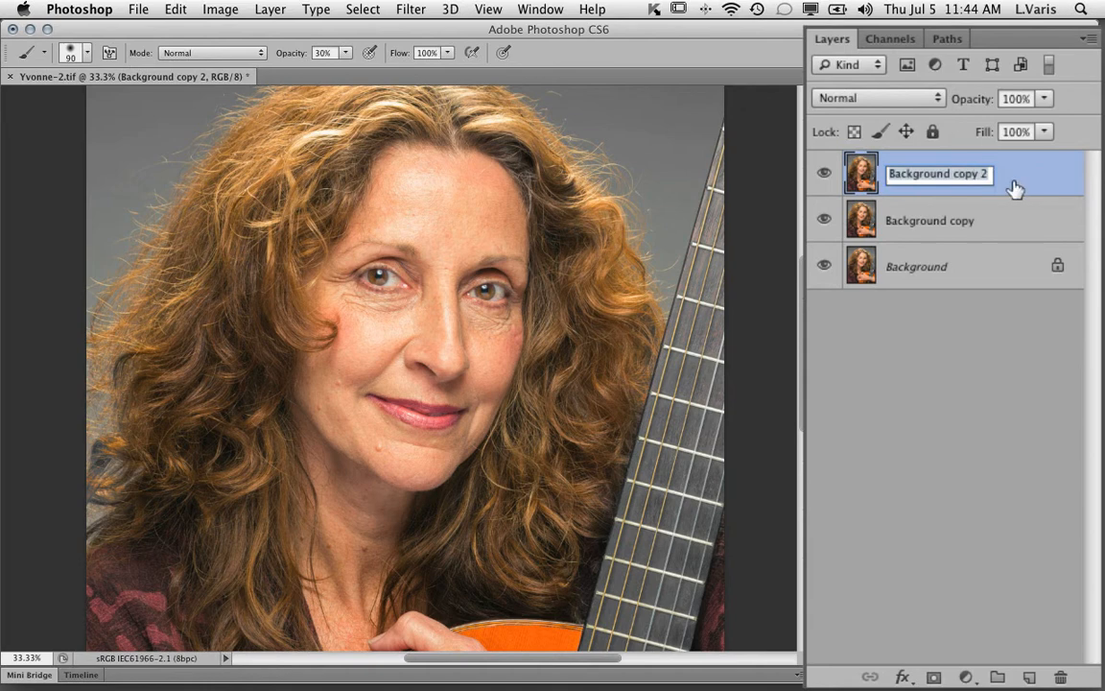
text(te)
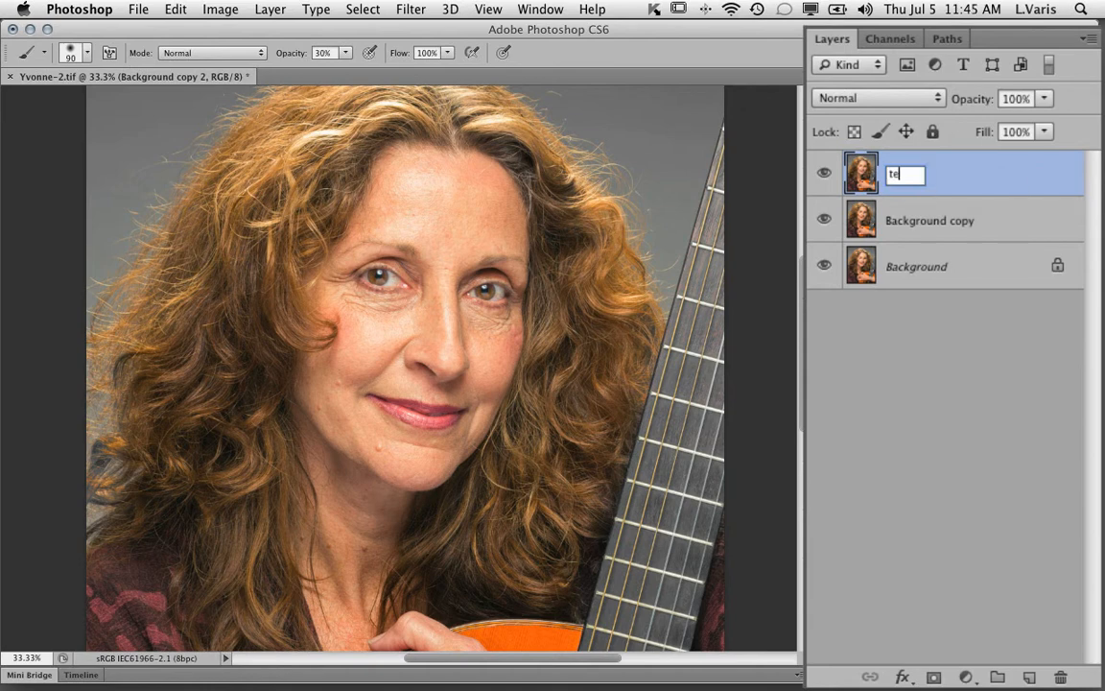
text(xture)
key(Return)
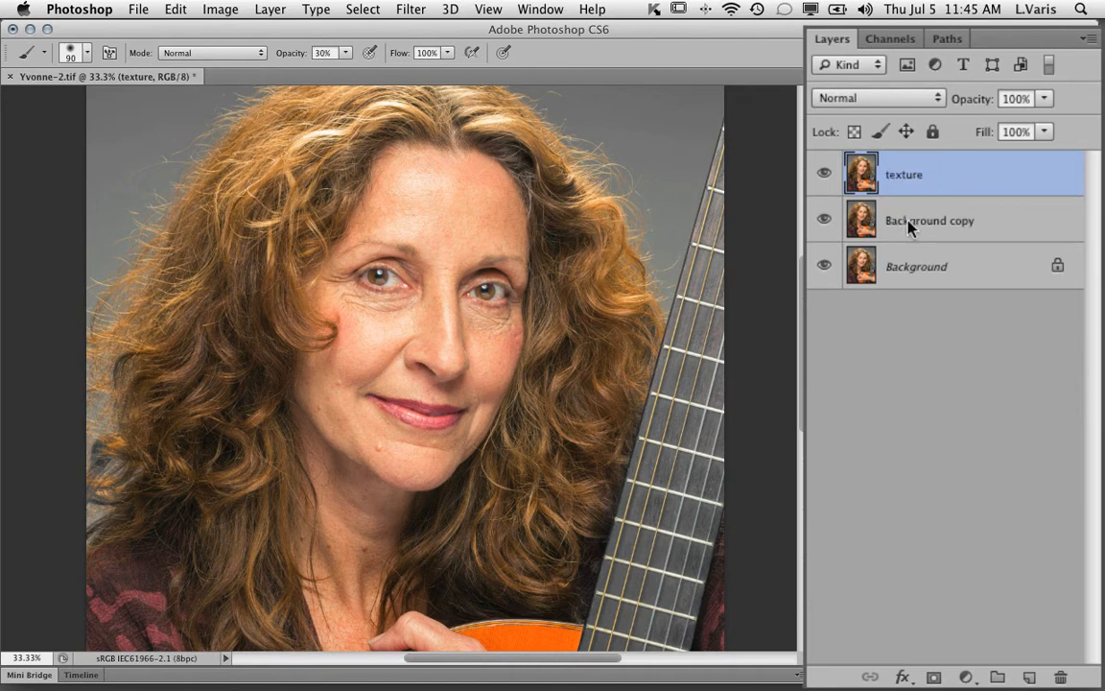
double_click(911, 223)
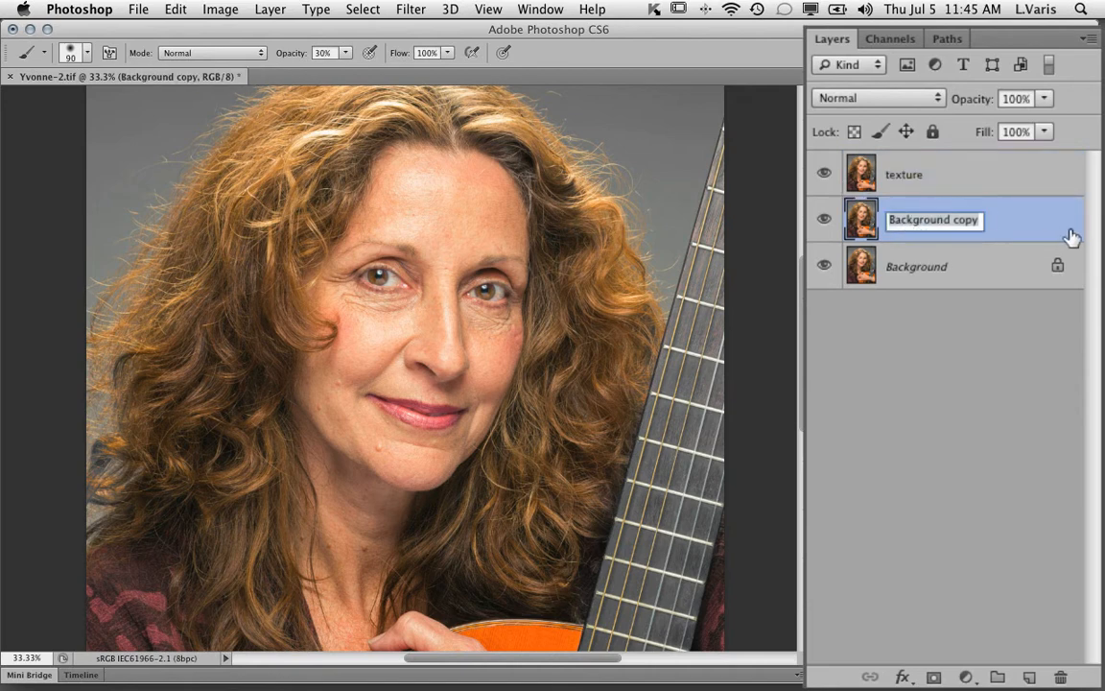
text(blur)
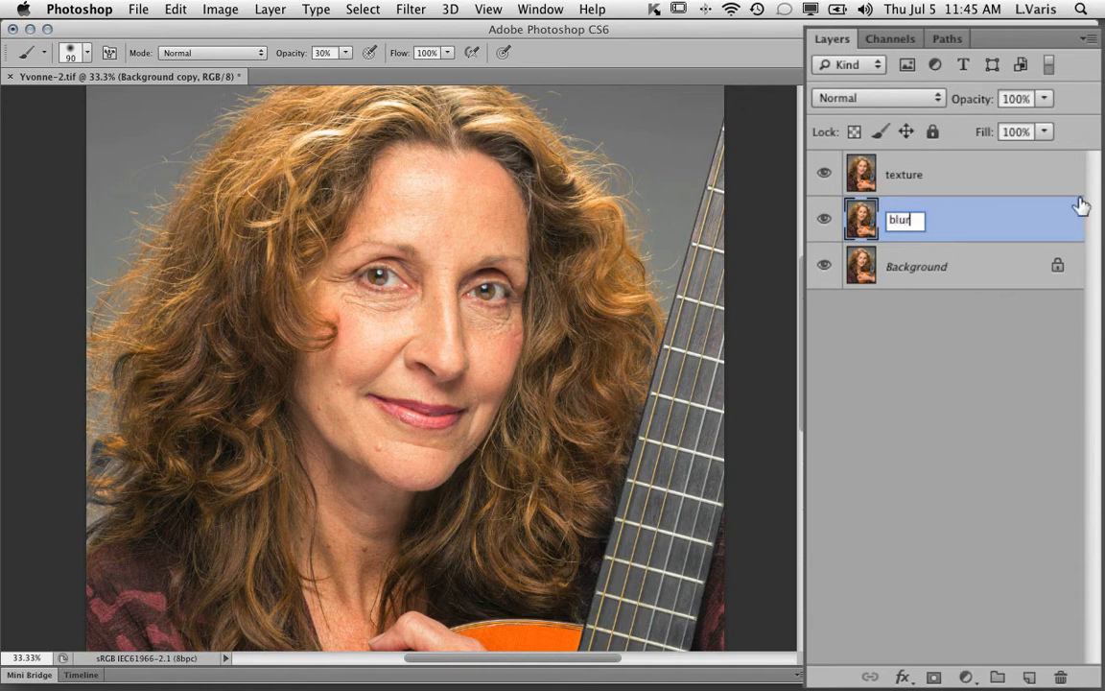
click(861, 225)
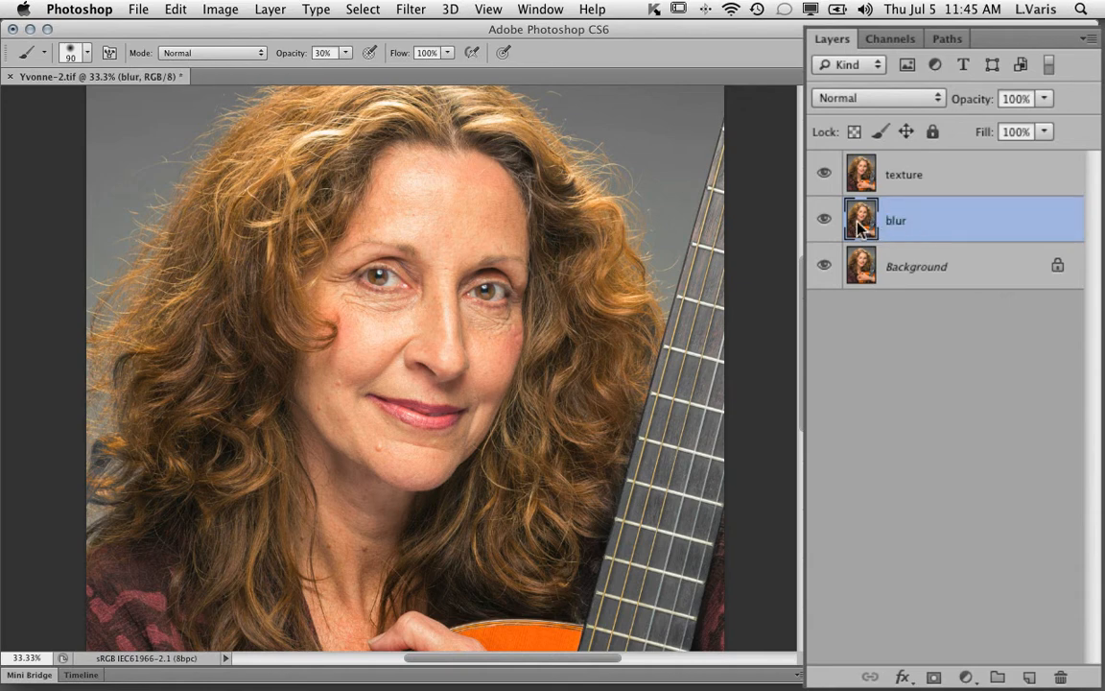
Hide the texture layer and convert the blur layer to a Smart Object.
click(823, 176)
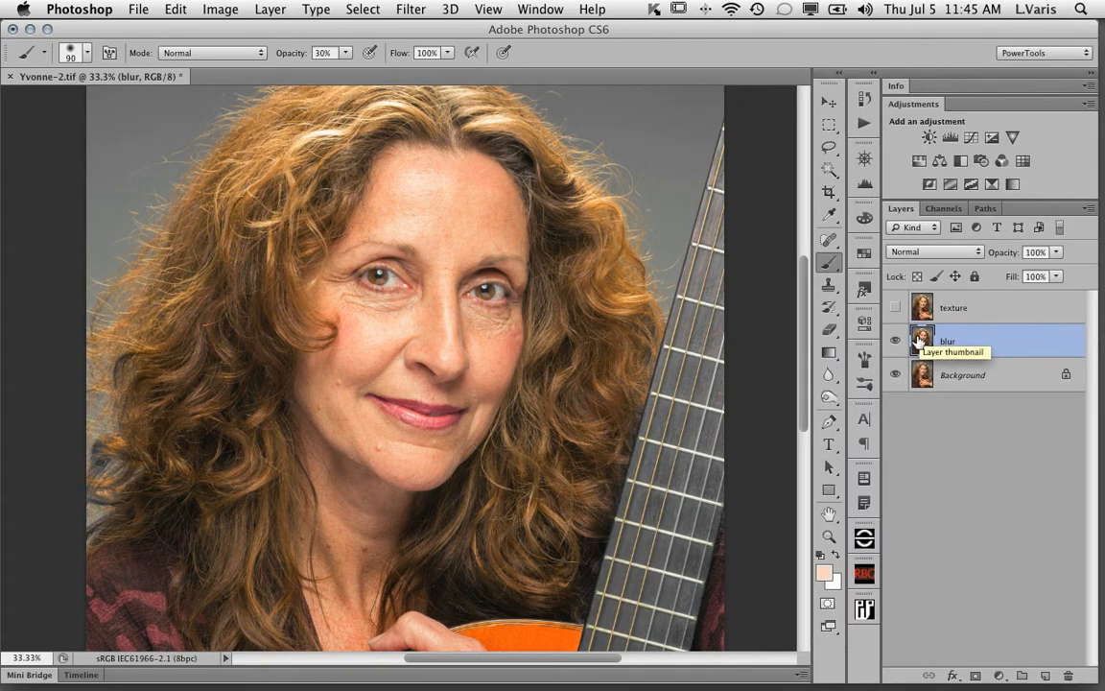
click(217, 9)
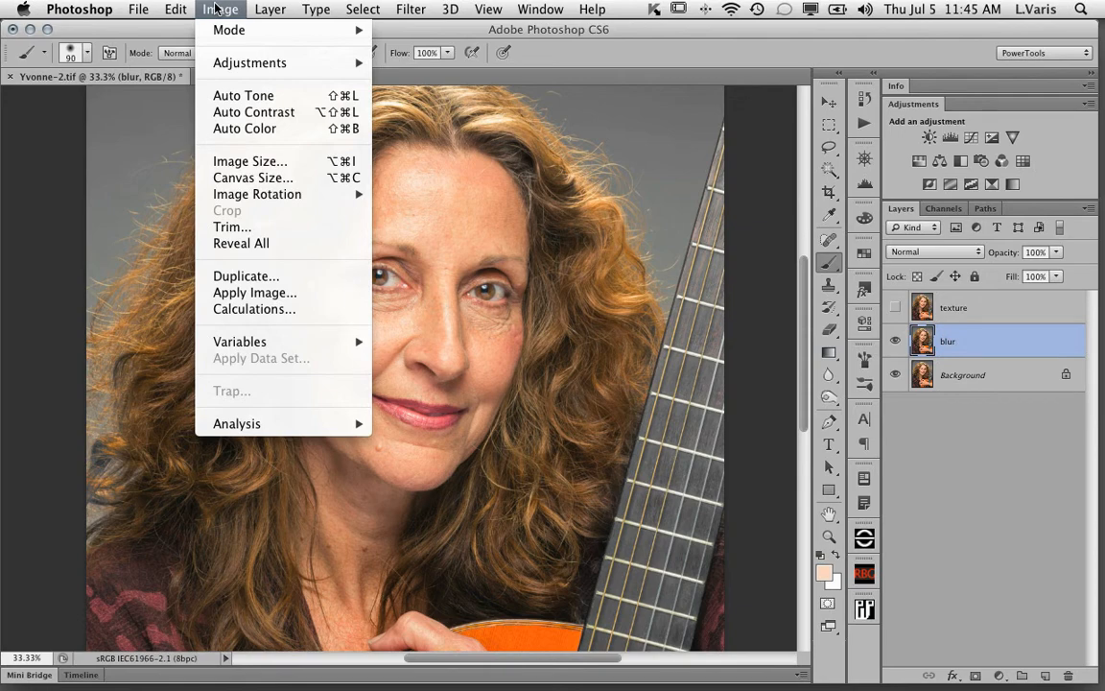
mouse_move(247, 10)
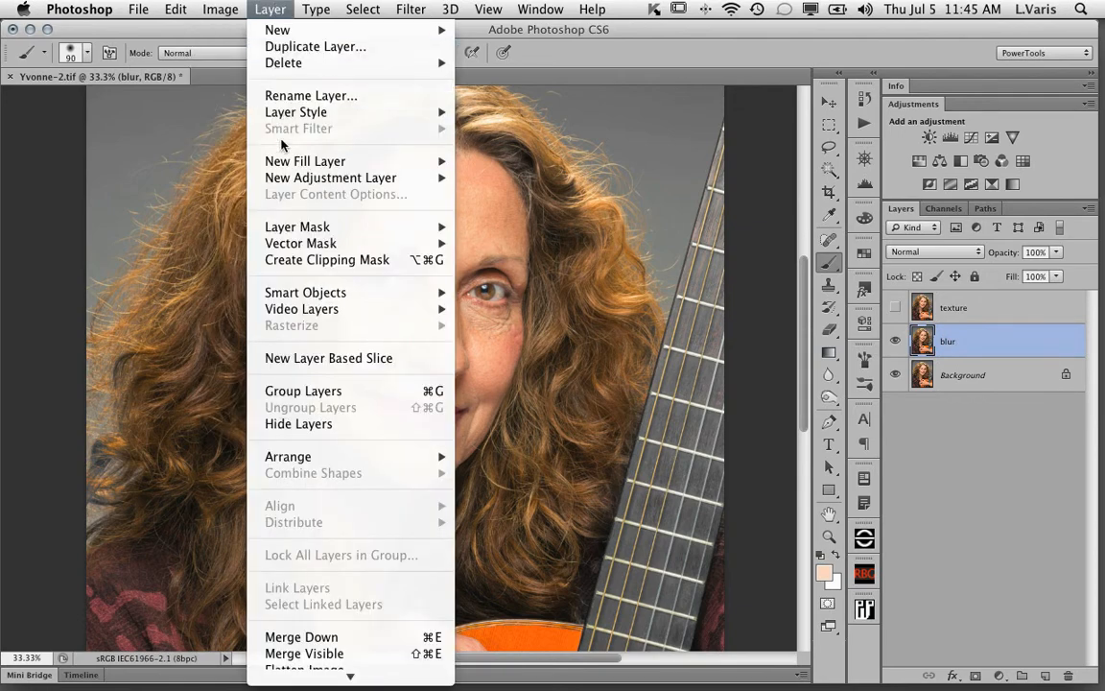
mouse_move(264, 291)
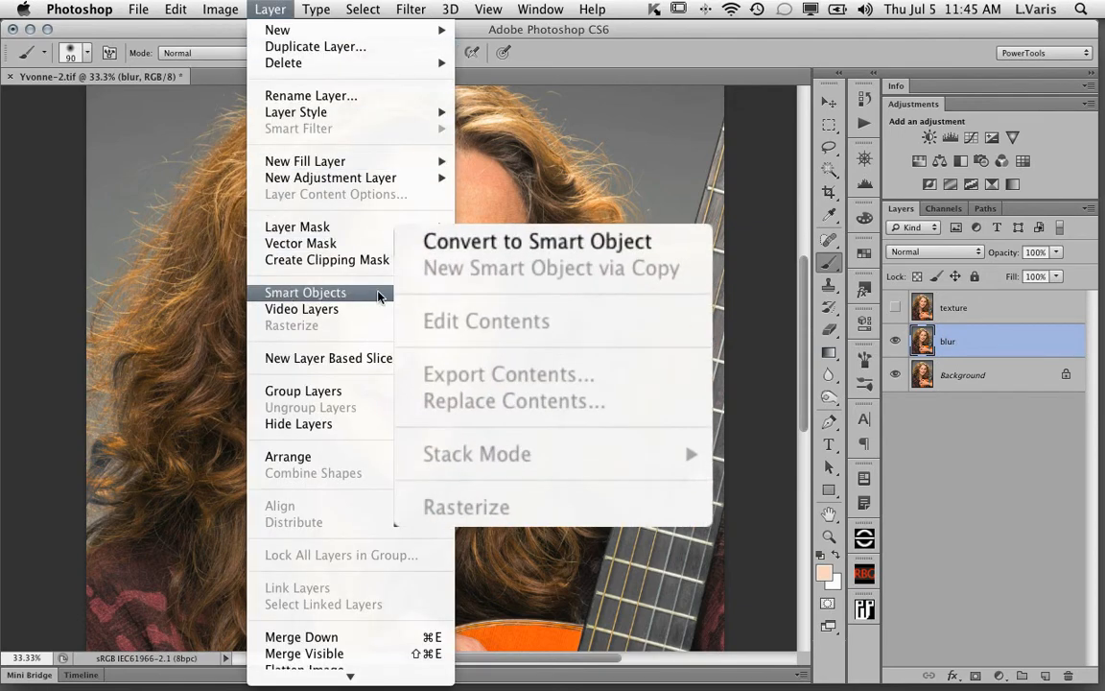
click(686, 240)
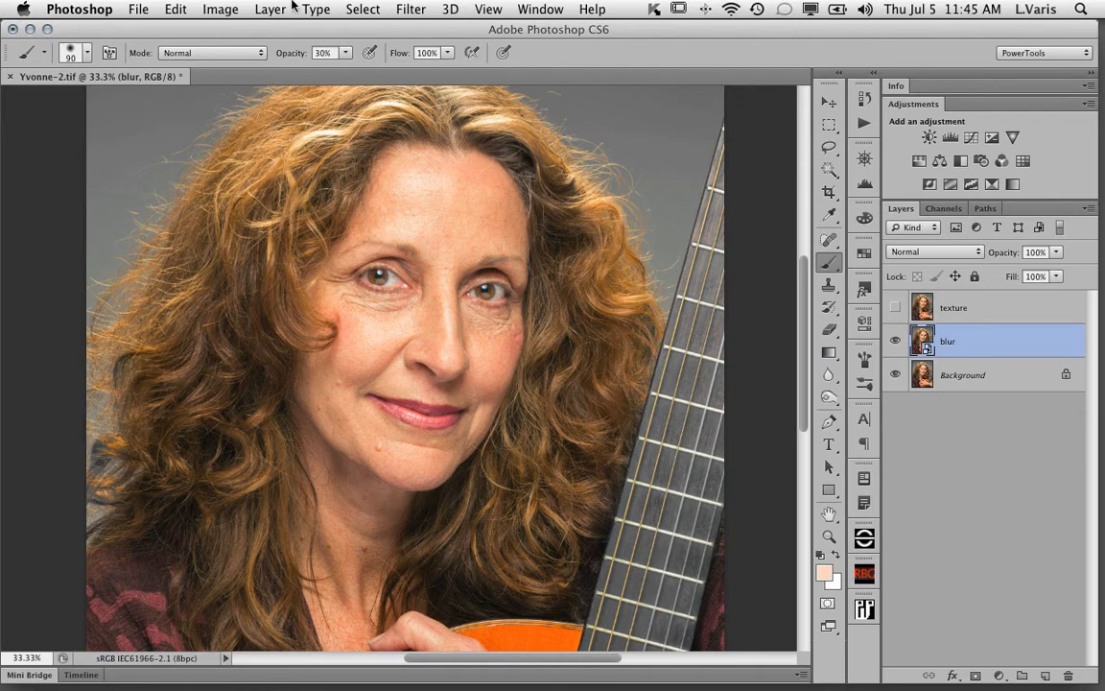
Start a Gaussian Blur on the blur layer with a 2.1-pixel radius, centring the filter preview on the cheek skin.
click(411, 10)
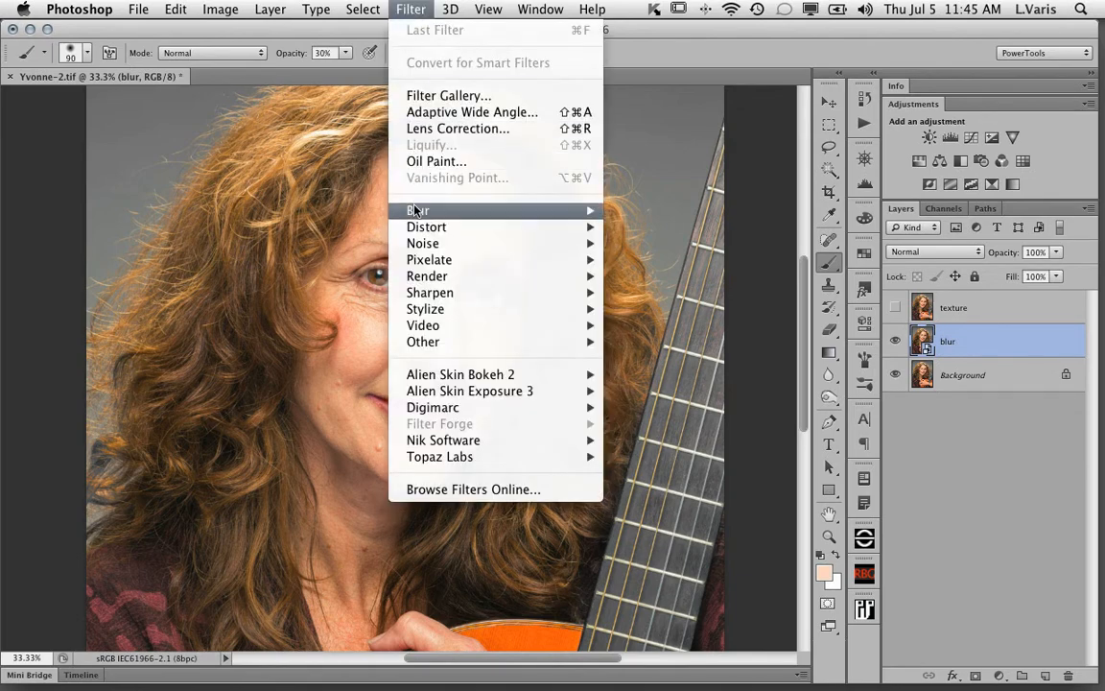
mouse_move(415, 210)
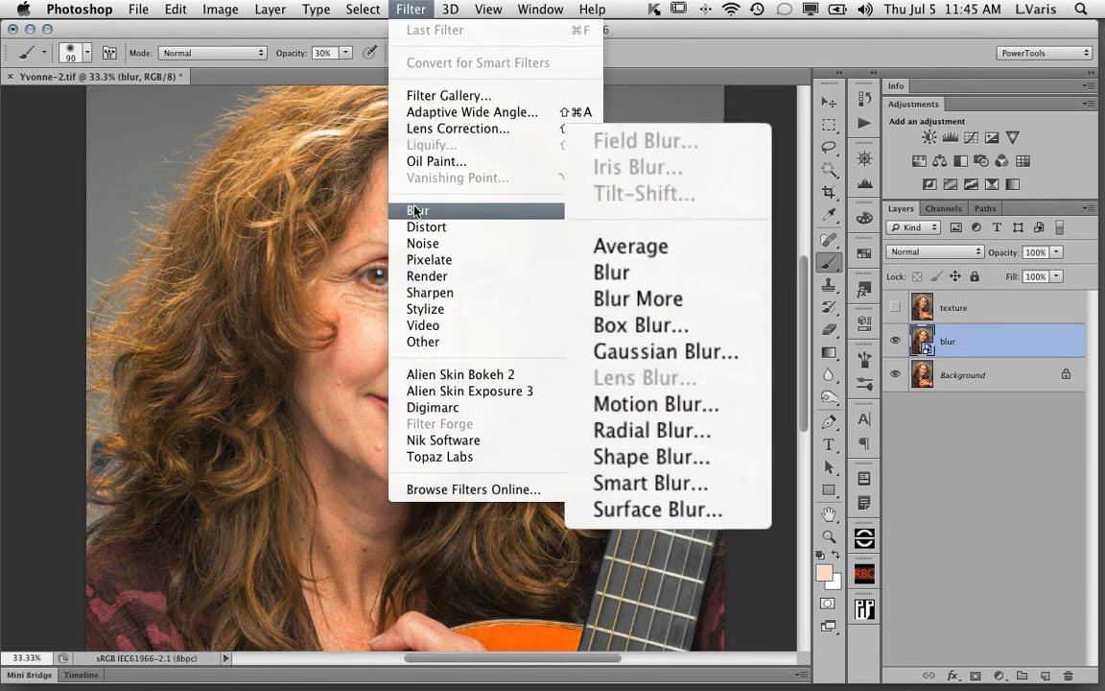
click(699, 365)
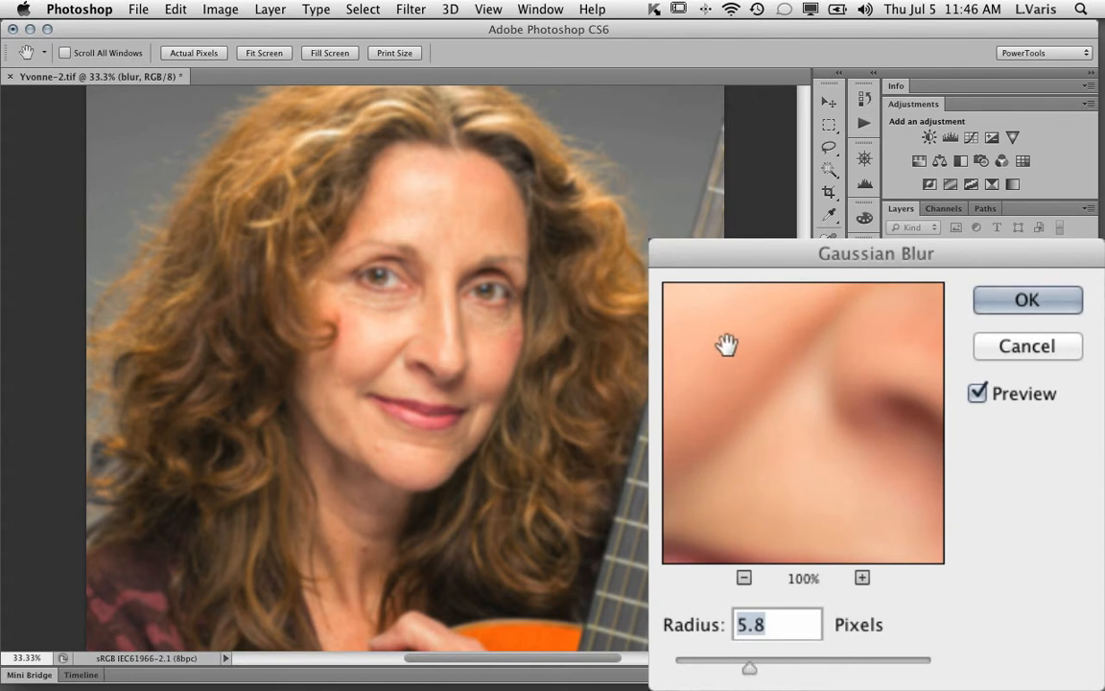
drag(725, 342, 840, 462)
drag(784, 336, 821, 450)
drag(745, 673, 703, 670)
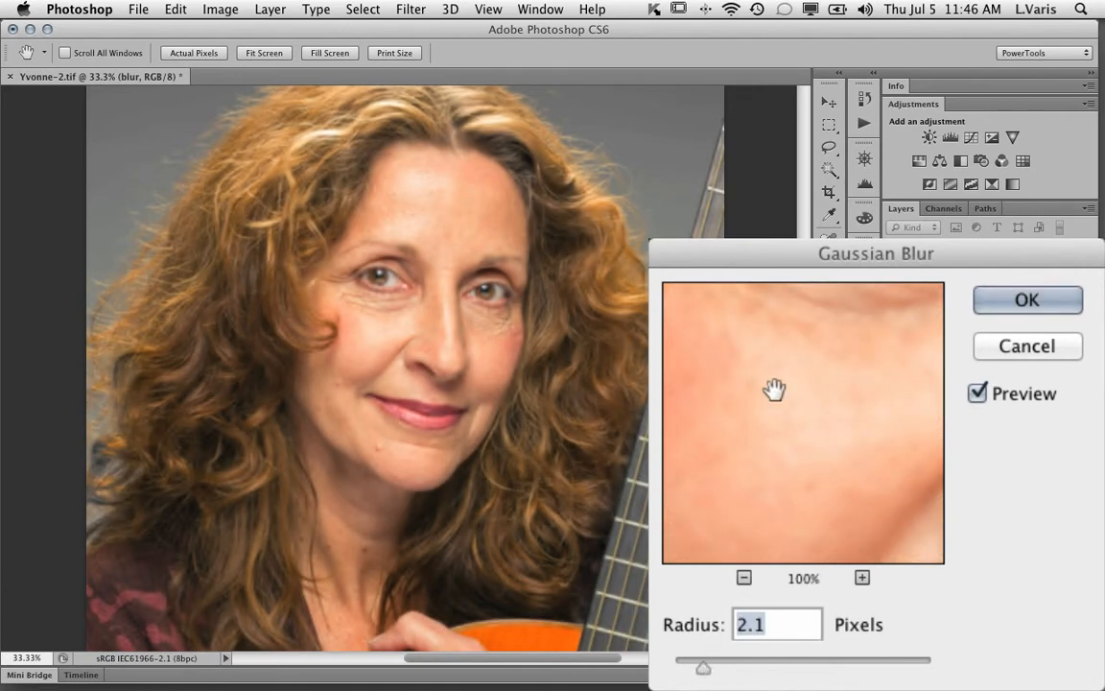
drag(774, 388, 807, 419)
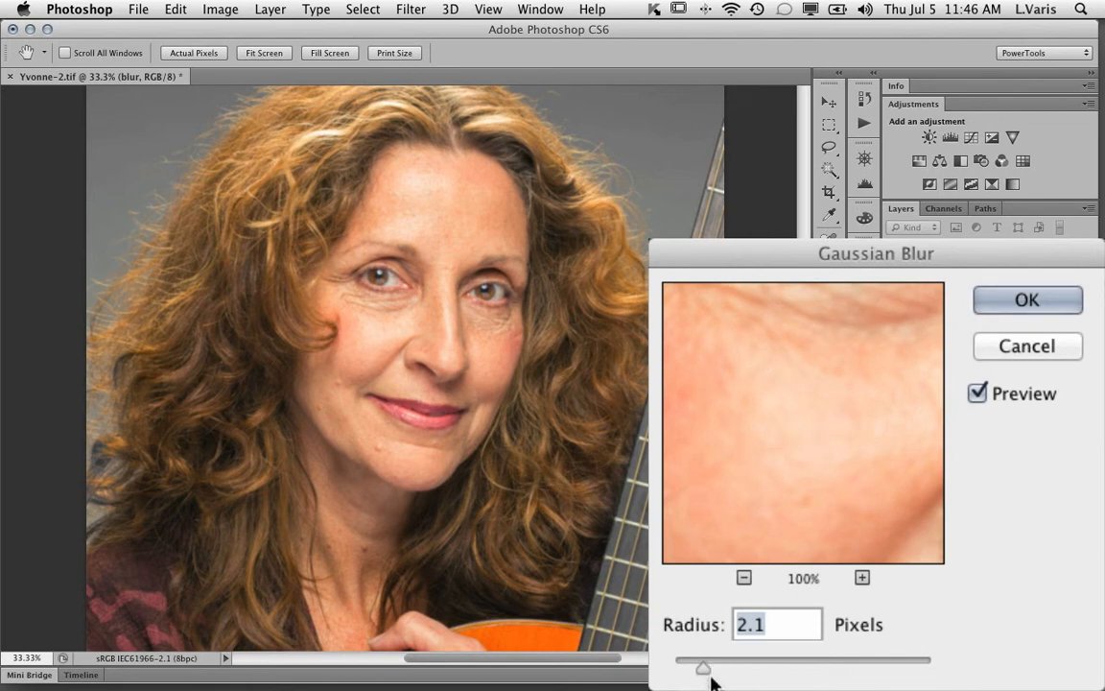
Raise the Gaussian Blur radius to 5.0 pixels while checking the skin under the eye and on the cheek, and apply the filter.
drag(708, 674, 726, 669)
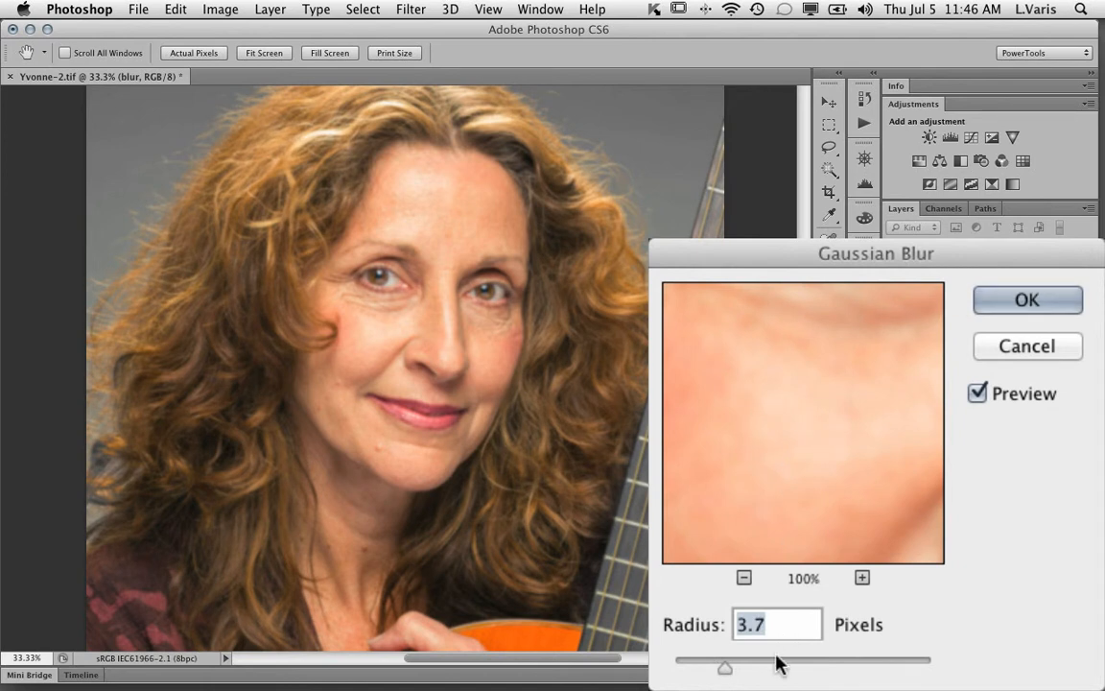
drag(727, 671, 735, 670)
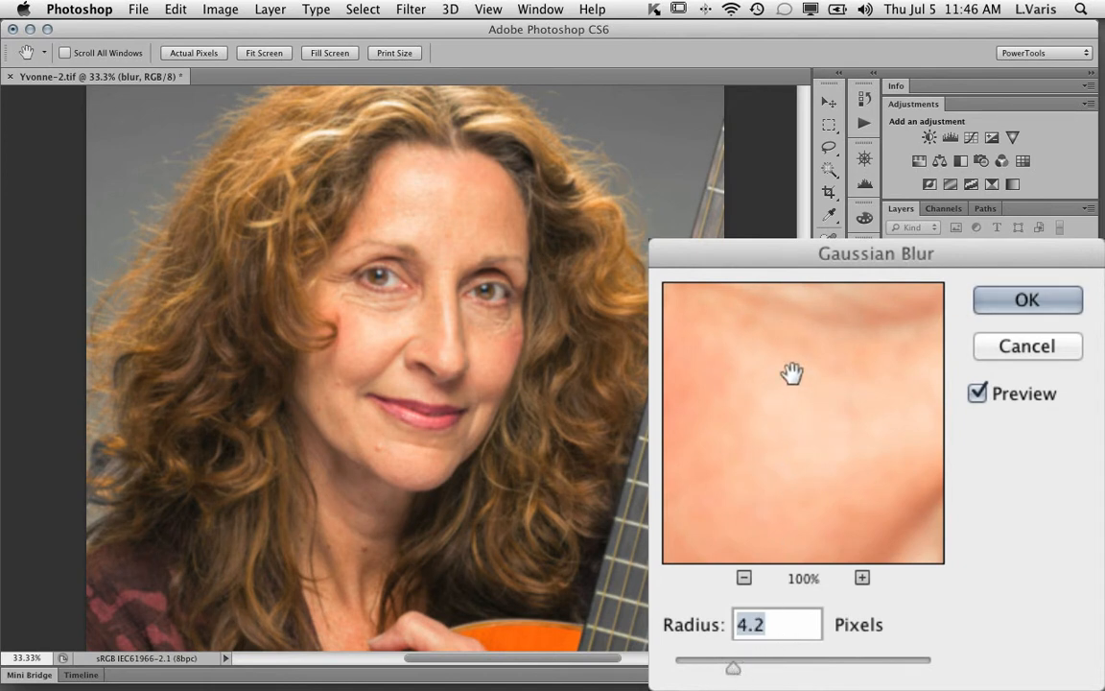
drag(792, 373, 731, 491)
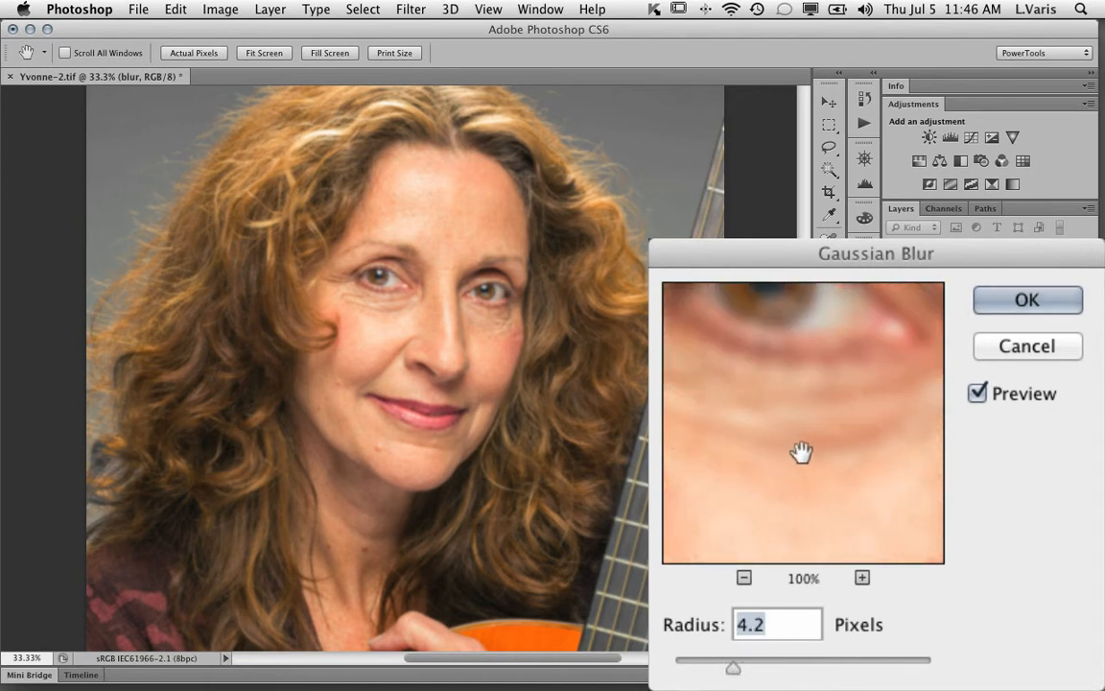
drag(801, 452, 821, 481)
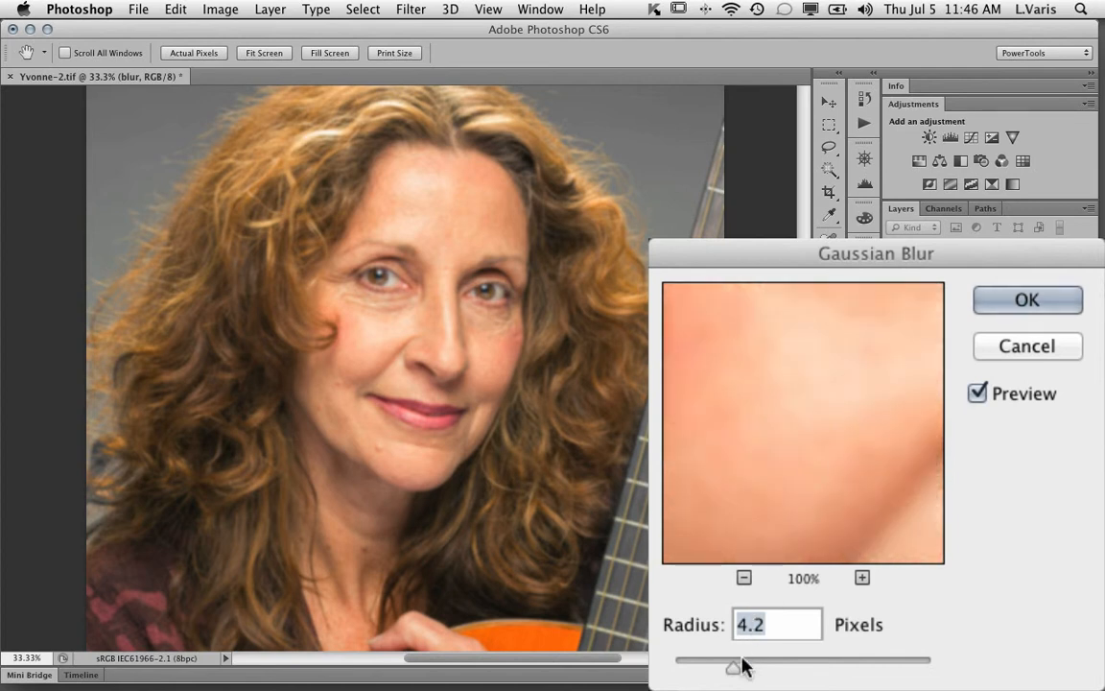
drag(742, 662, 754, 660)
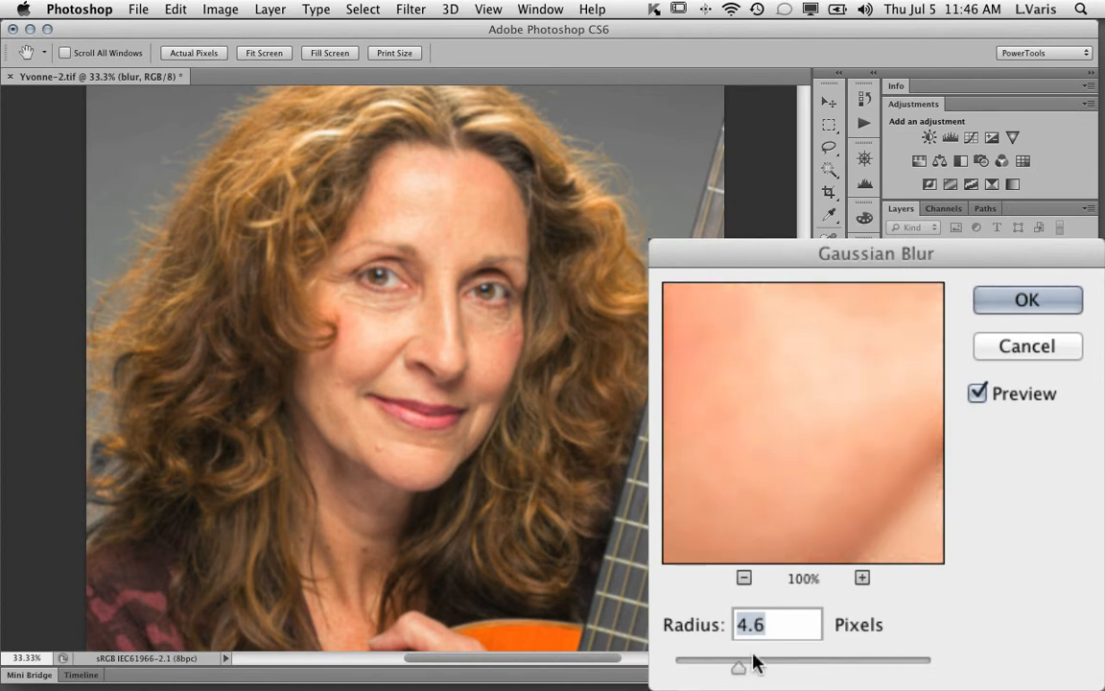
drag(839, 444, 829, 469)
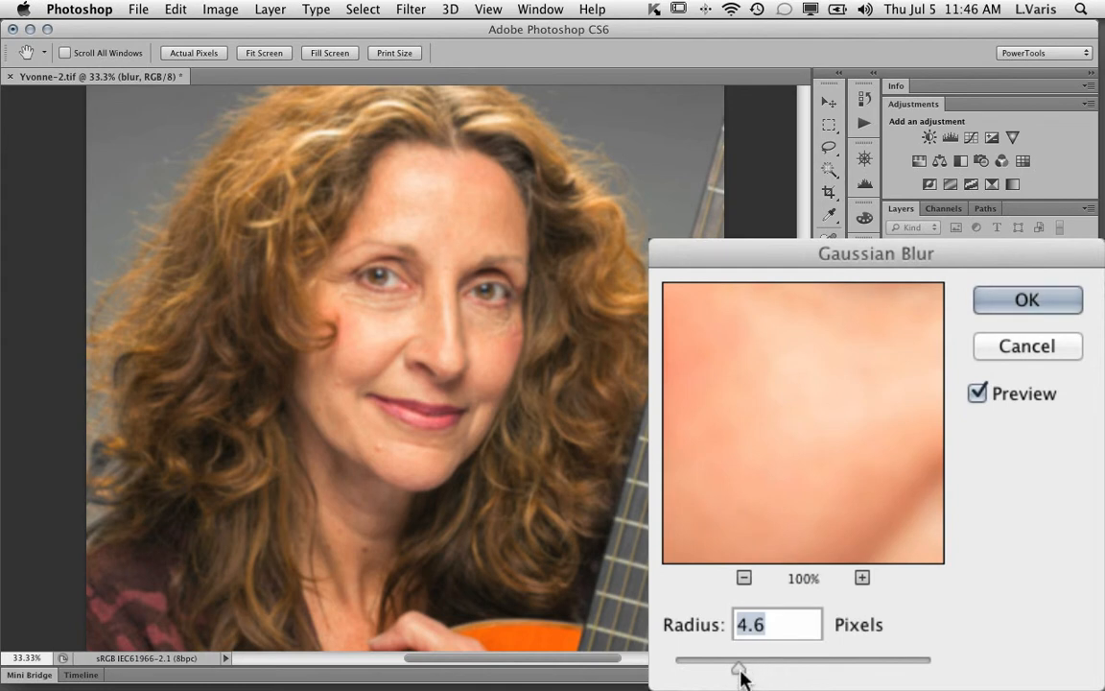
drag(740, 674, 744, 676)
drag(784, 419, 767, 414)
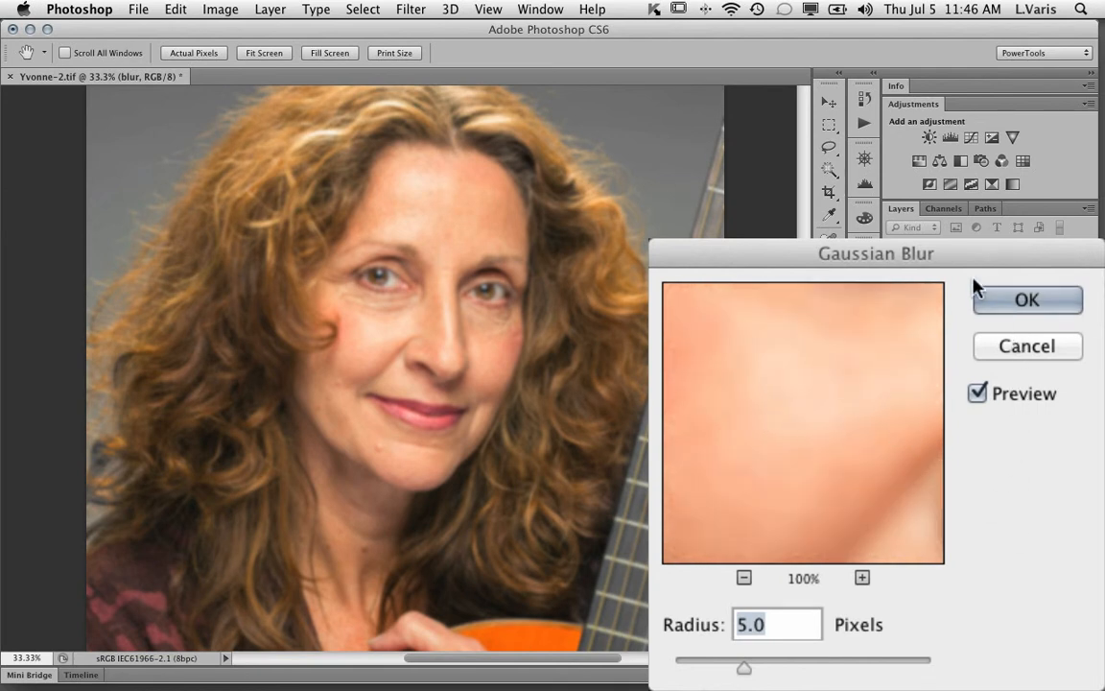
click(1019, 378)
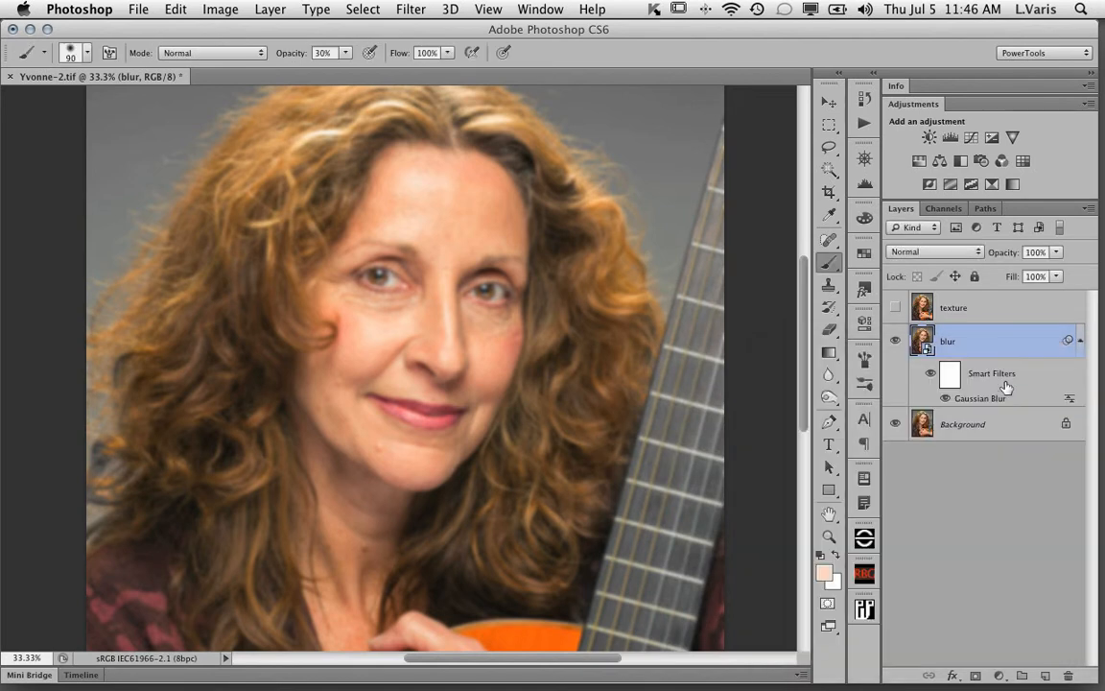
Show the texture layer and apply the blur layer to it with Apply Image, using Subtract blending, scale 2 and offset 128.
click(896, 308)
click(919, 309)
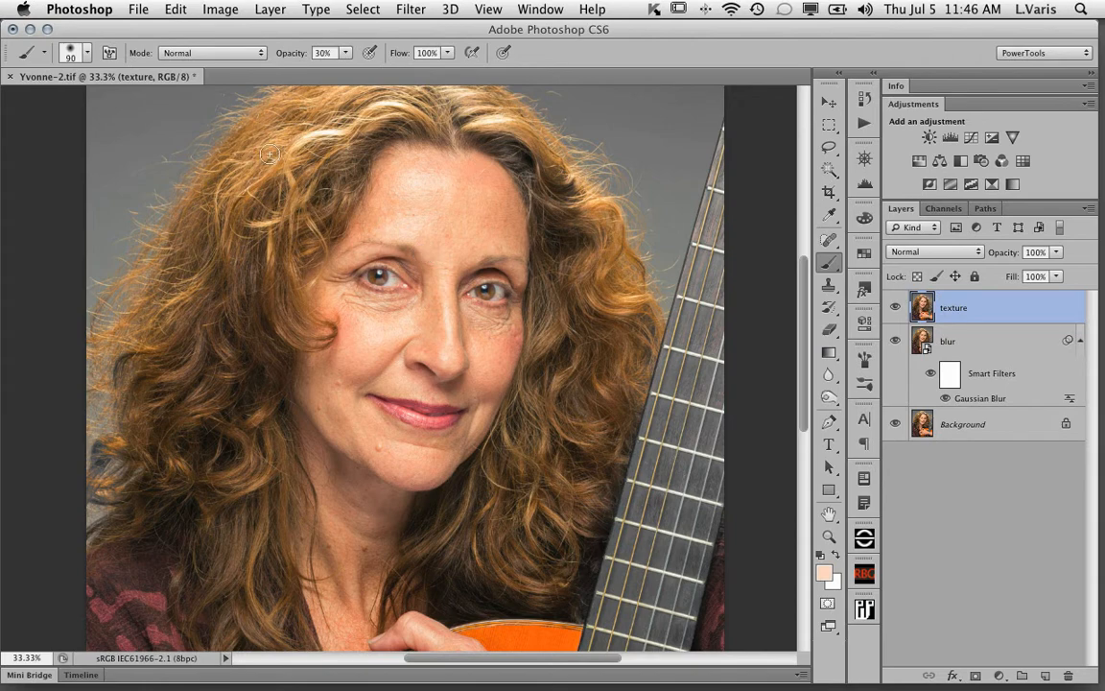
click(220, 14)
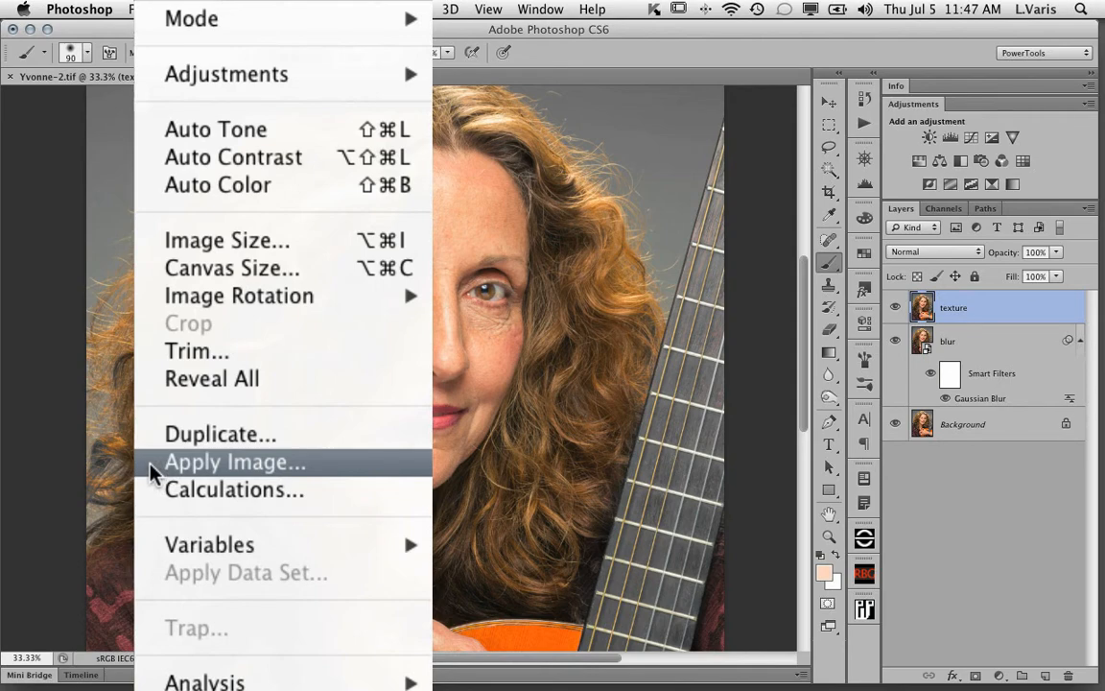
click(154, 468)
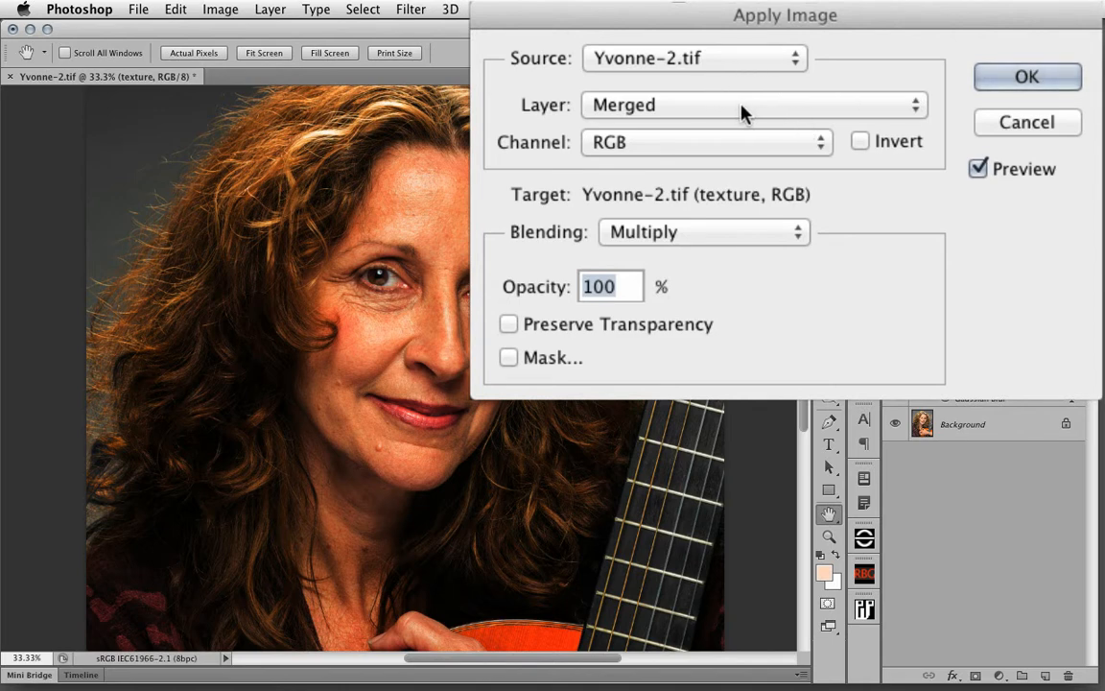
click(686, 106)
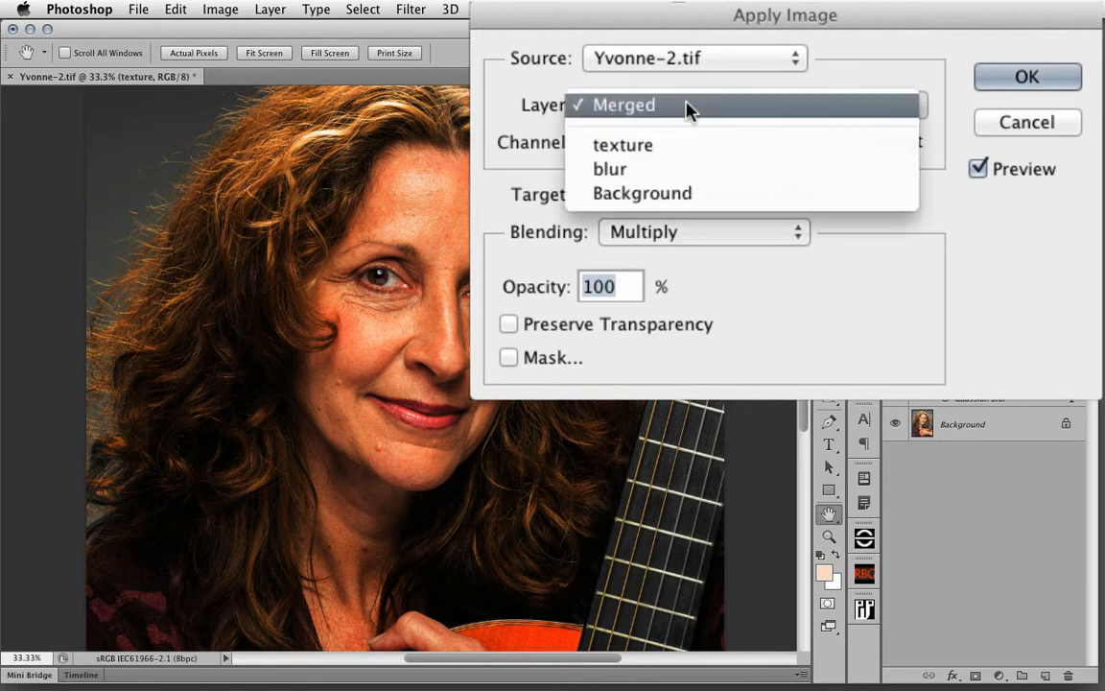
click(655, 178)
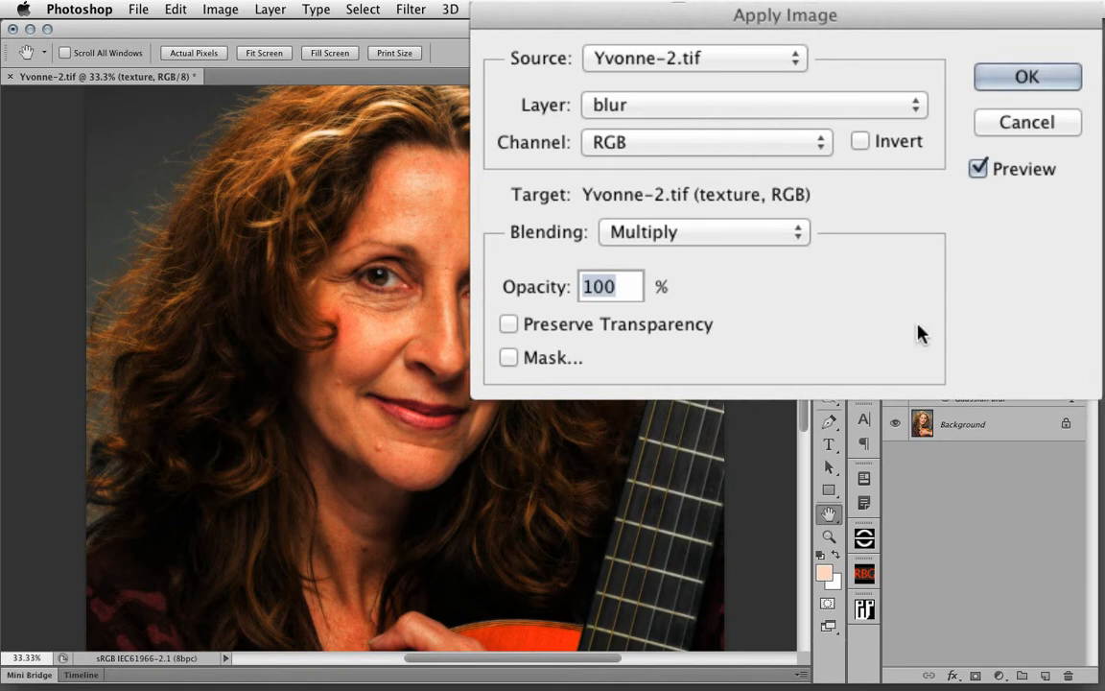
click(721, 240)
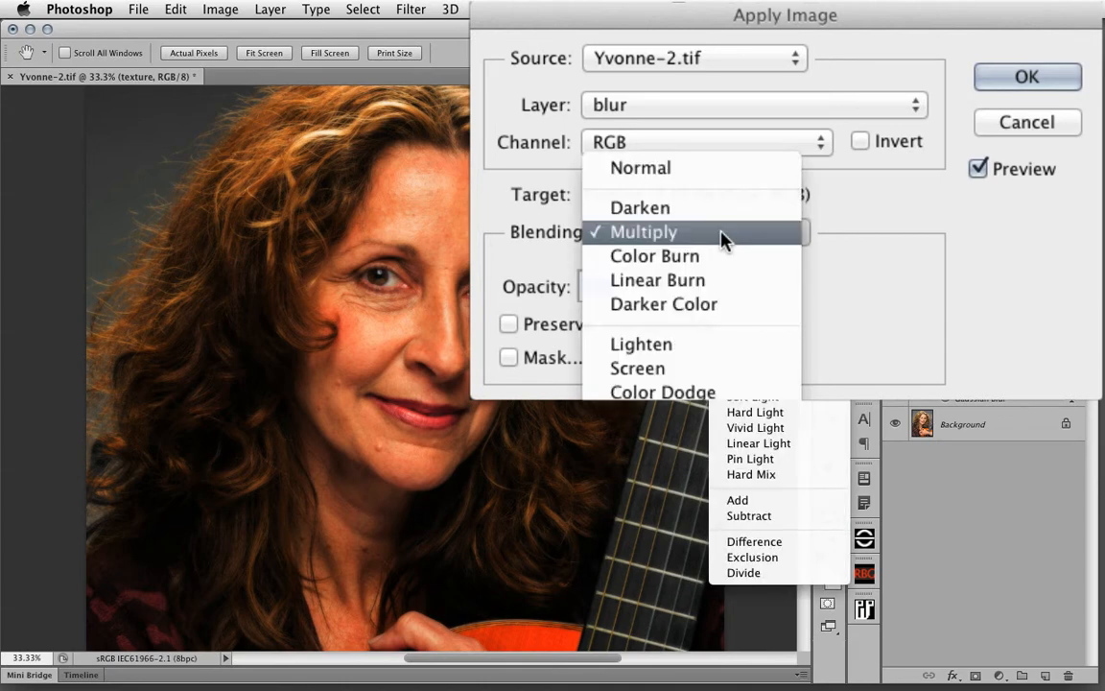
click(814, 516)
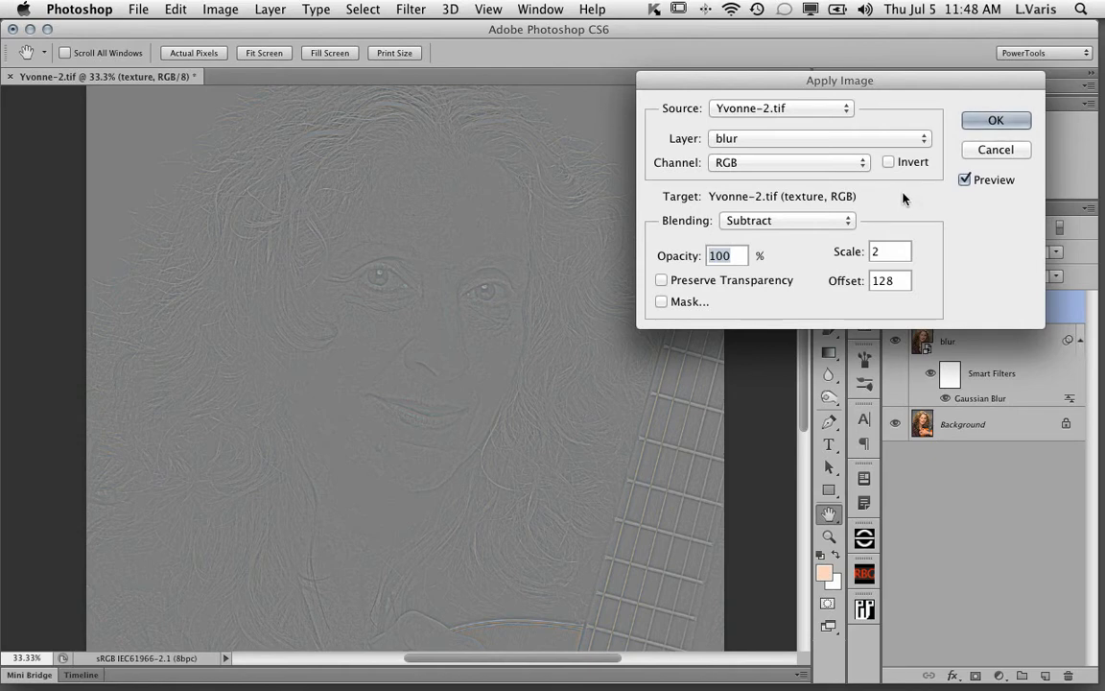
click(976, 122)
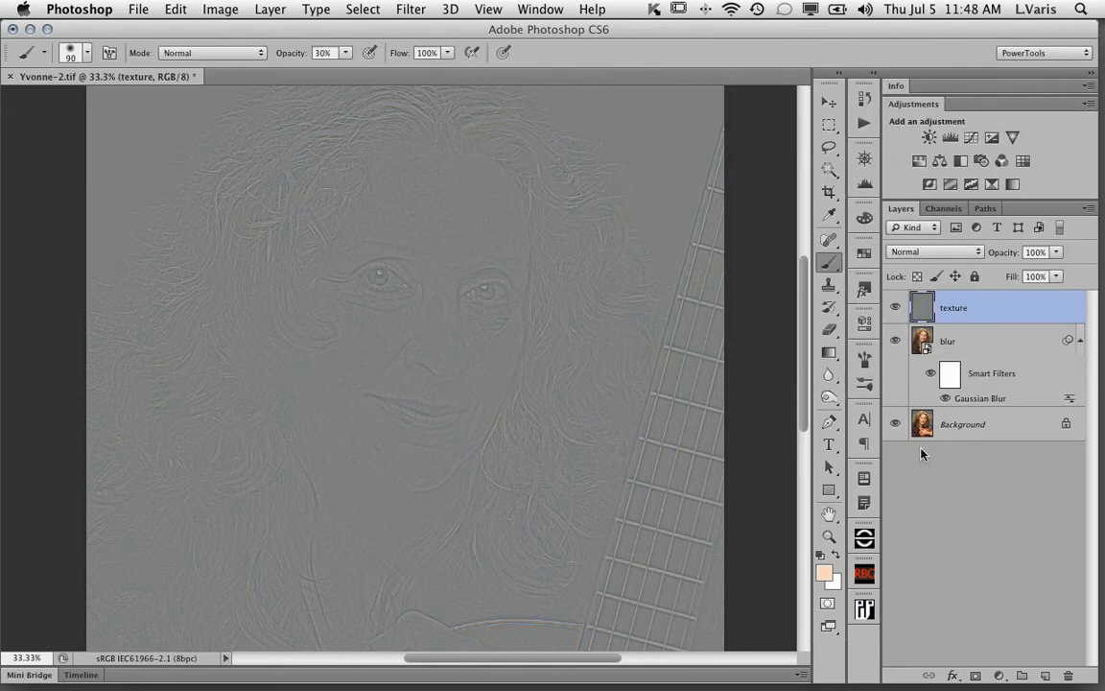
Set the texture layer's blend mode to Linear Light and compare the combined layers with the Background layer alone.
click(895, 308)
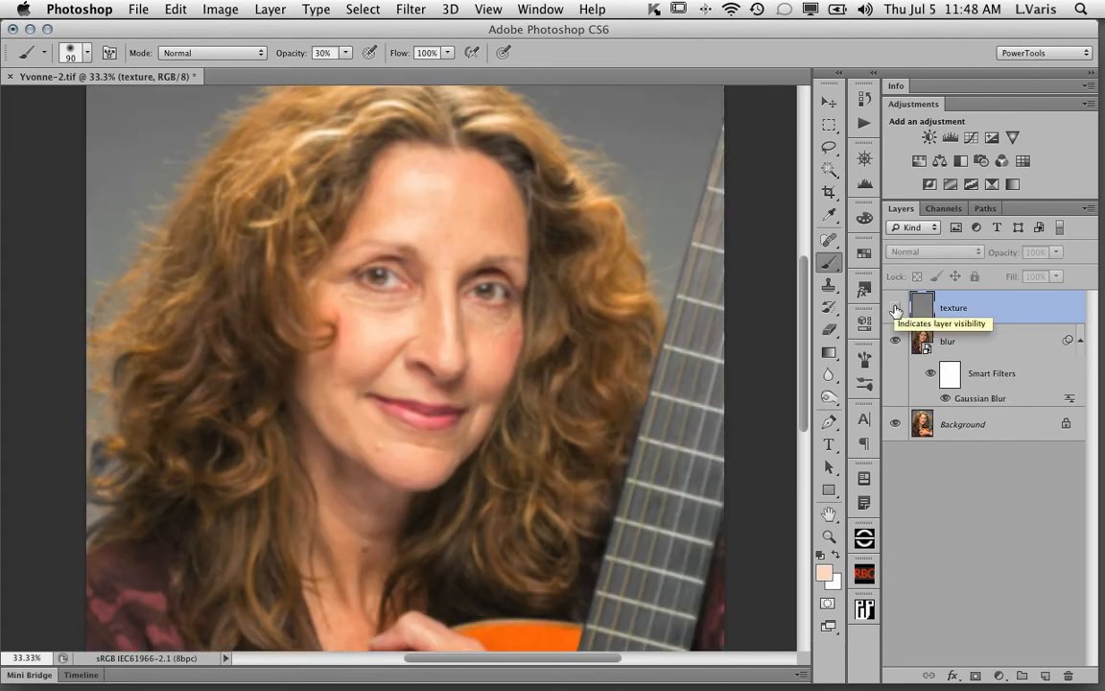
click(895, 307)
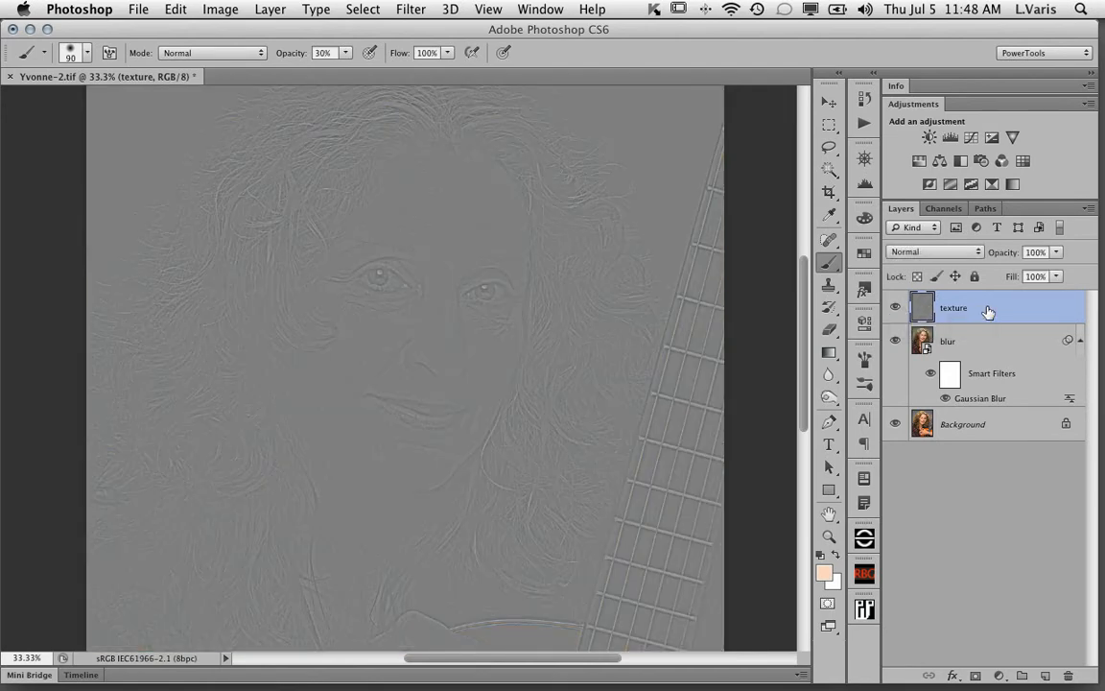
click(970, 252)
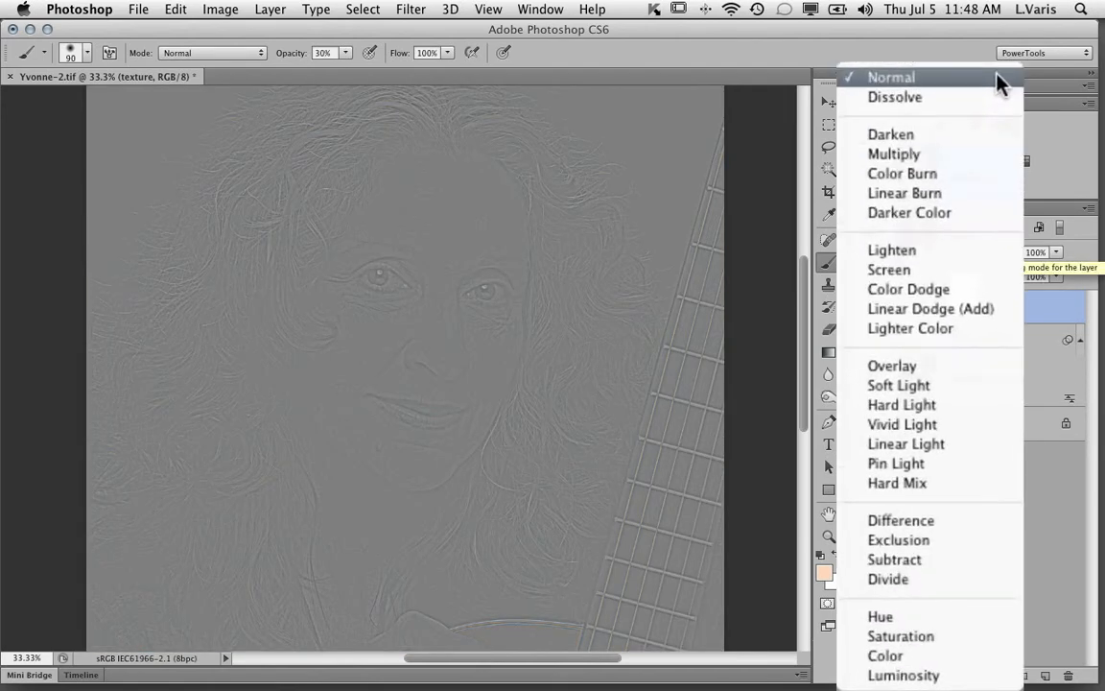
click(971, 446)
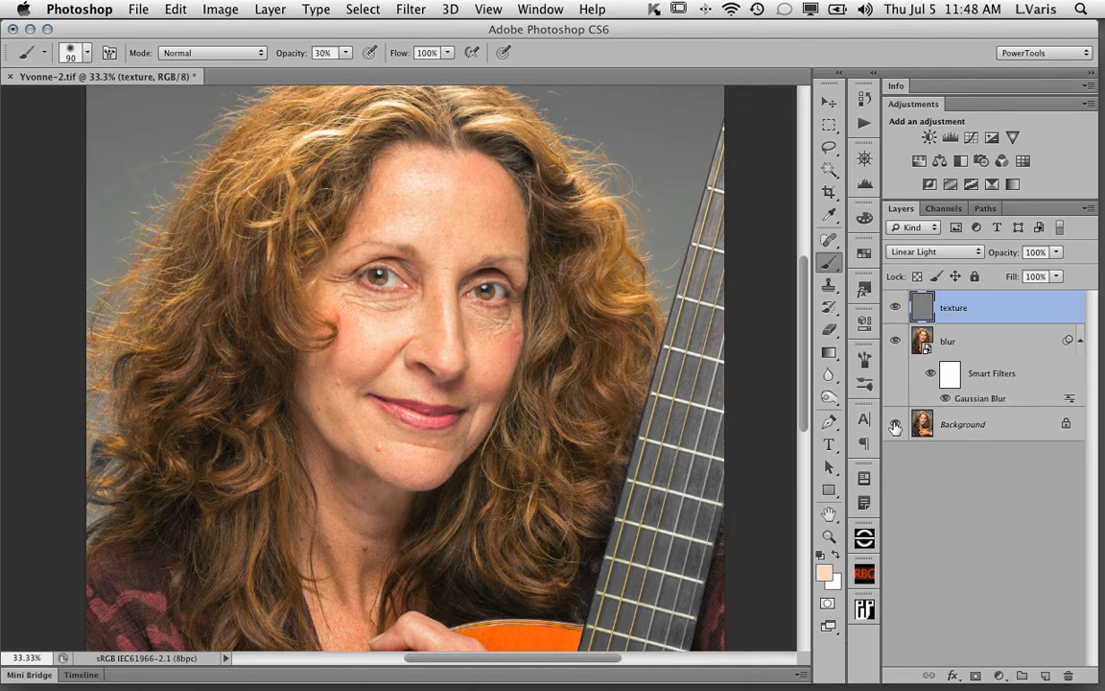
alt+click(894, 425)
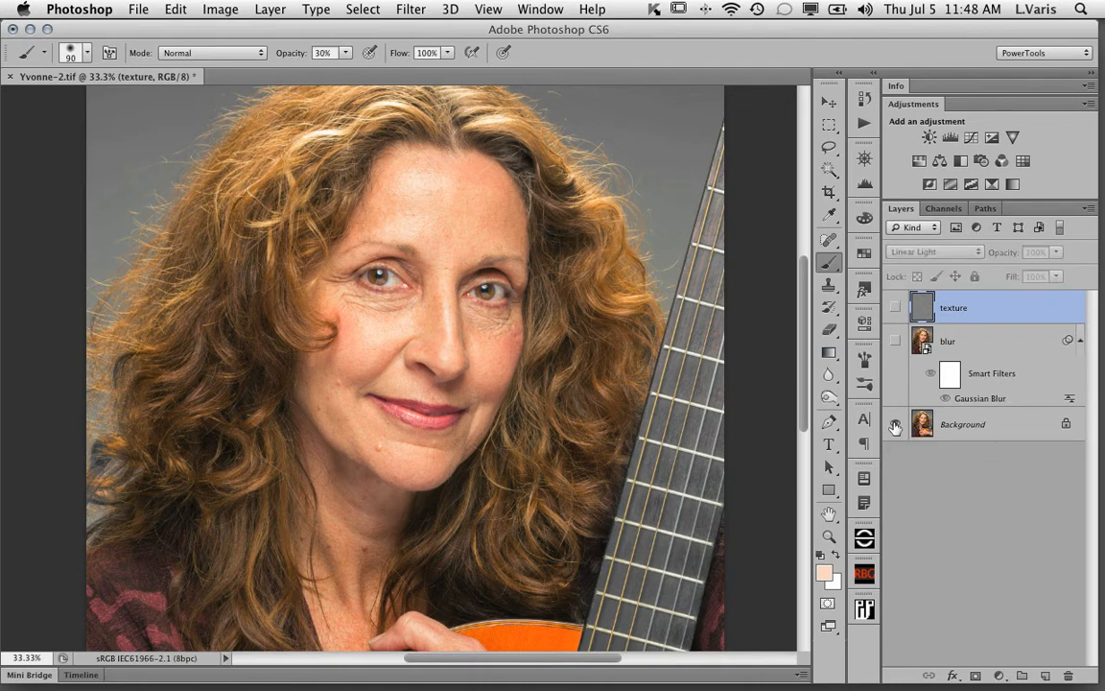
alt+click(894, 425)
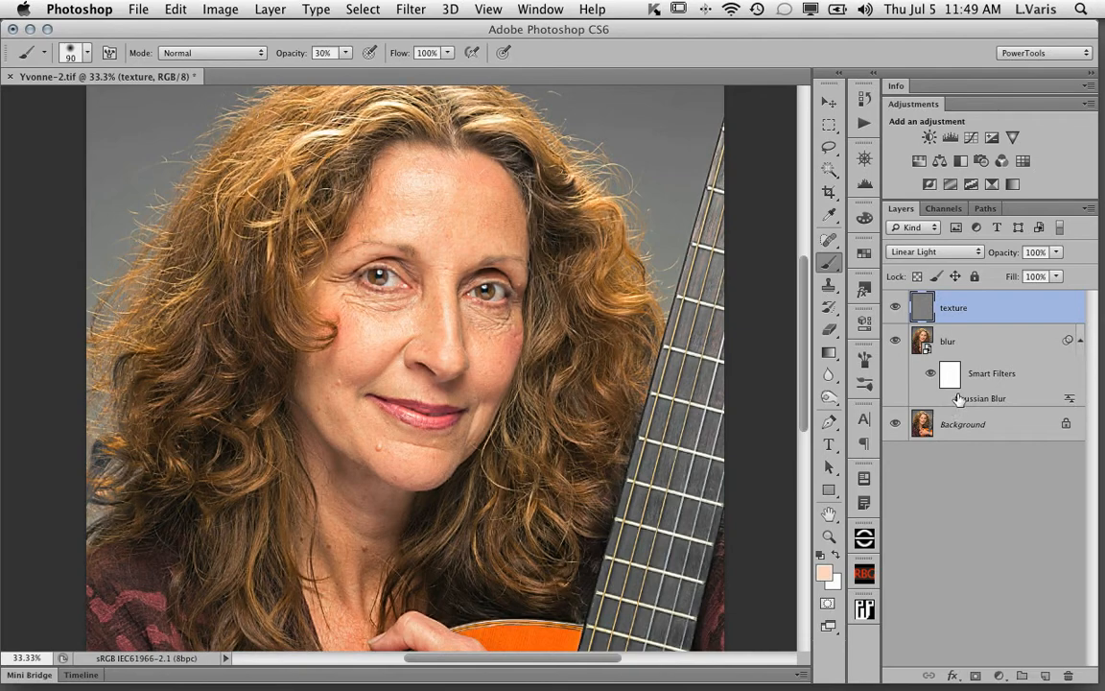
Delete the Gaussian Blur smart filter from the blur layer and compare the image with the texture layer hidden and shown.
click(967, 400)
drag(969, 400, 1066, 676)
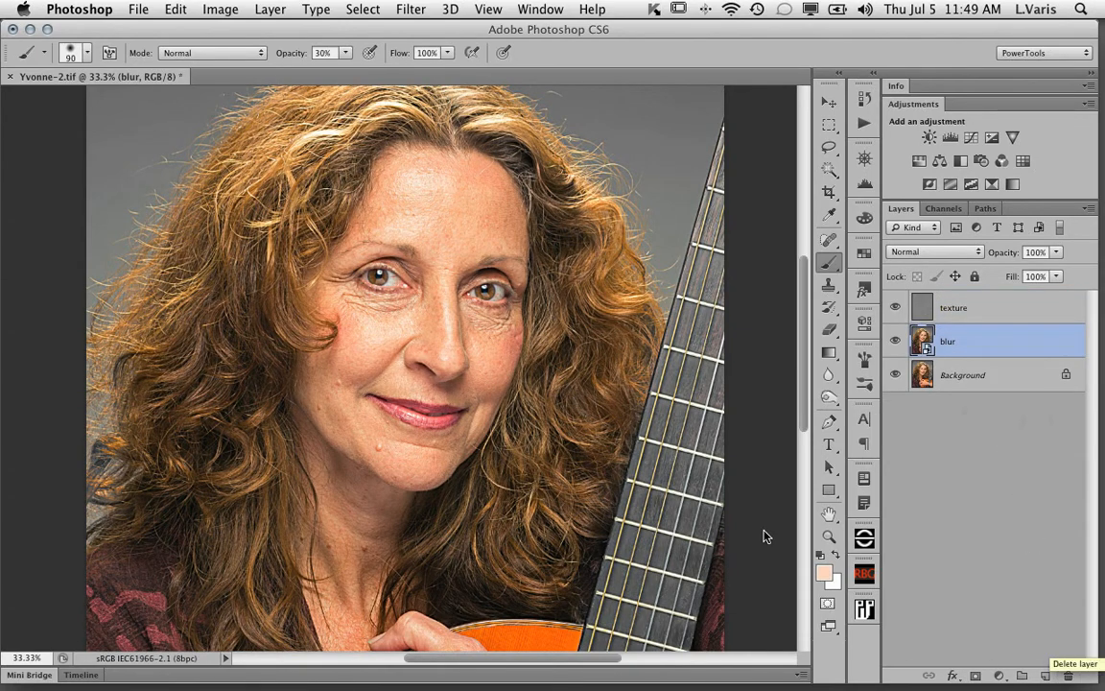
click(930, 308)
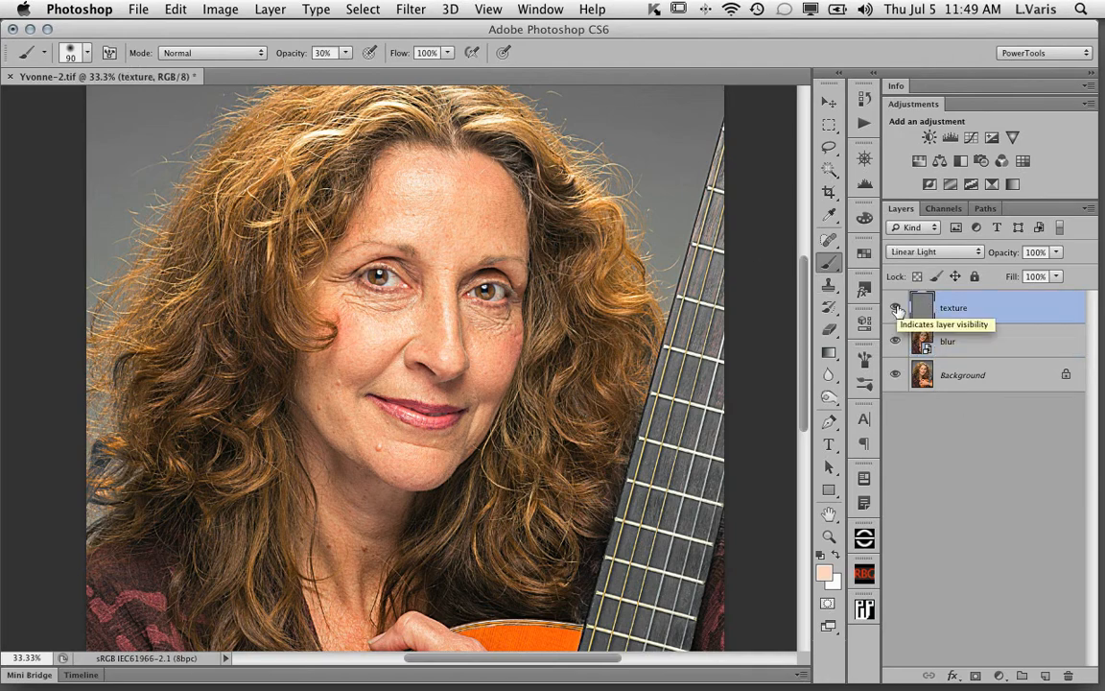
click(897, 310)
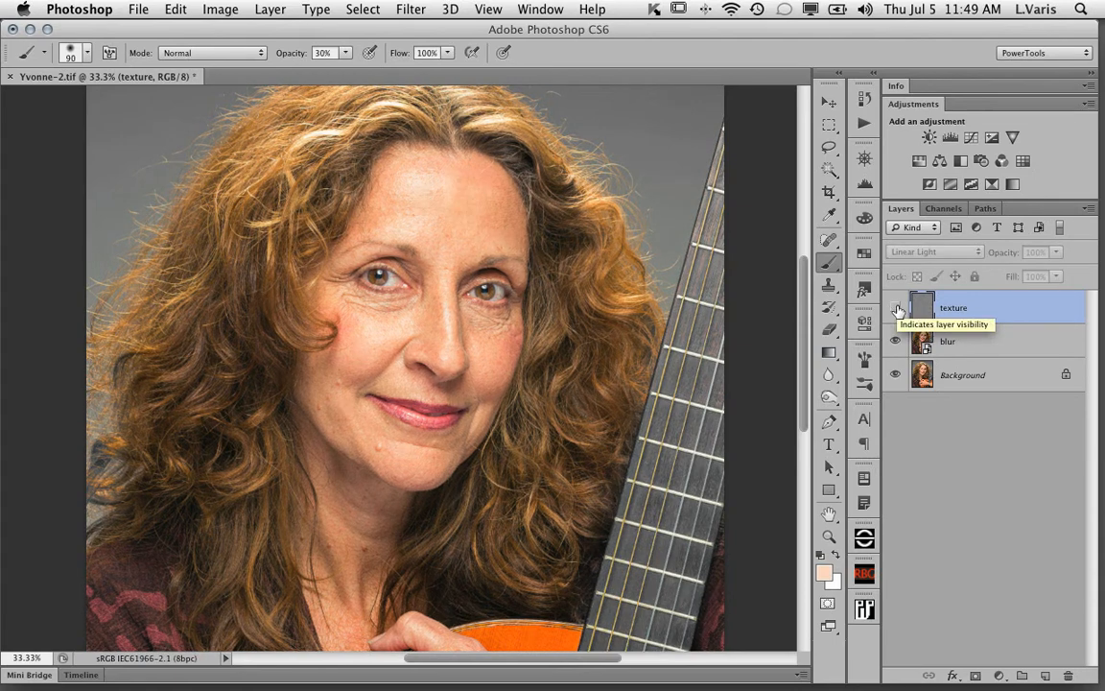
click(897, 310)
click(897, 308)
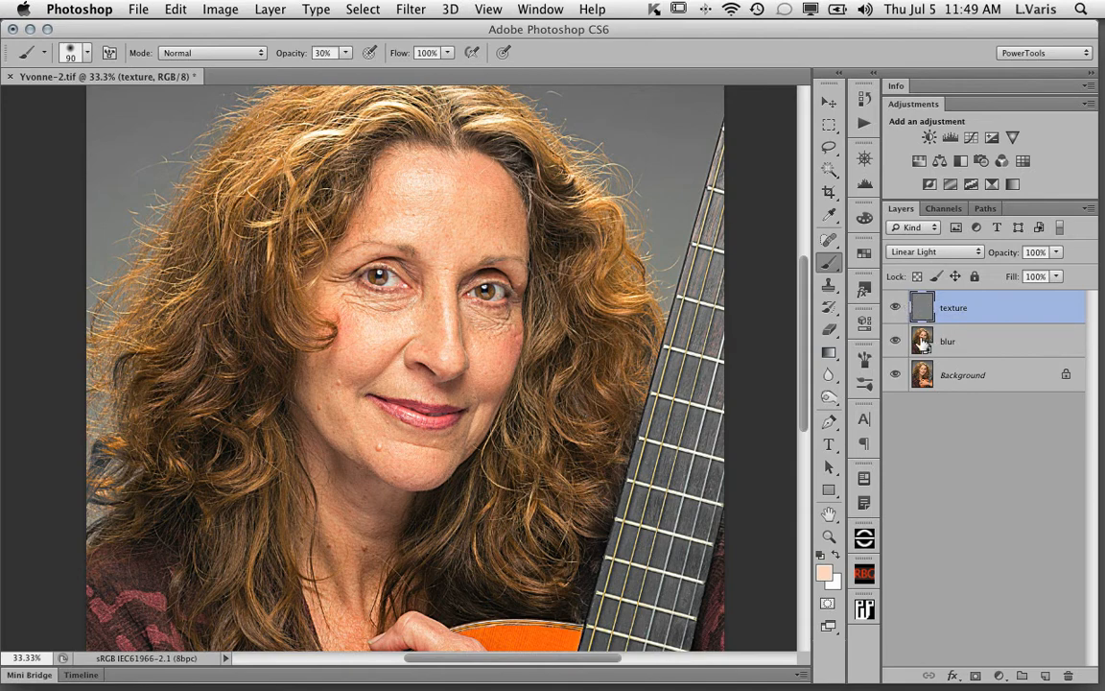
Hide the texture layer and start a Surface Blur on the blur layer.
click(922, 340)
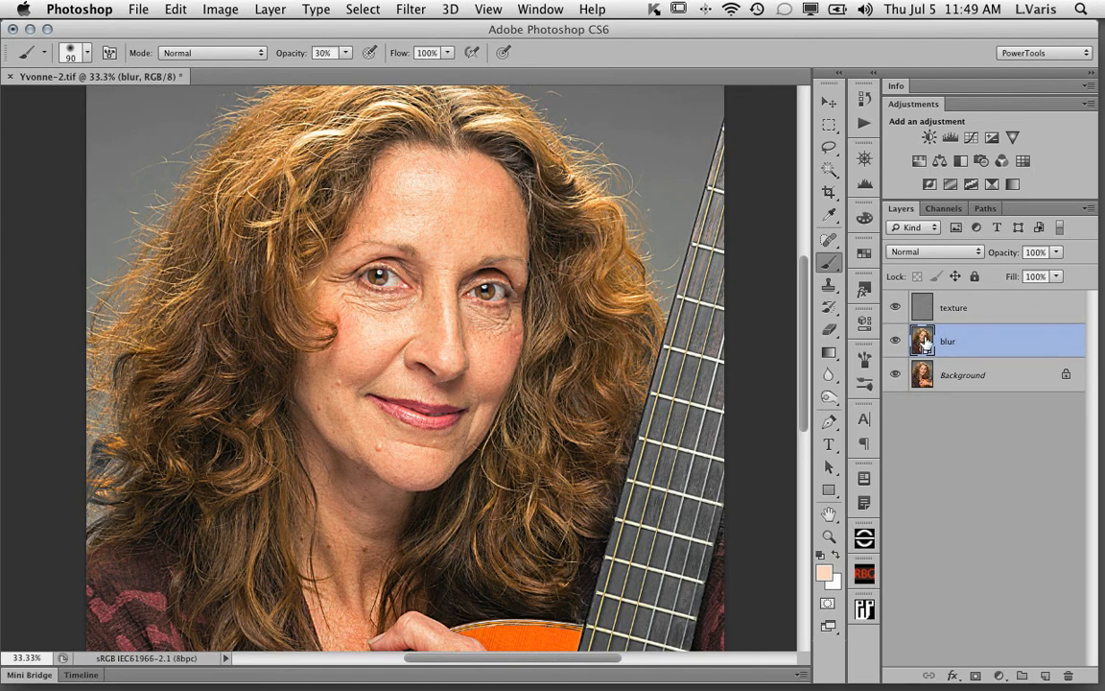
click(895, 307)
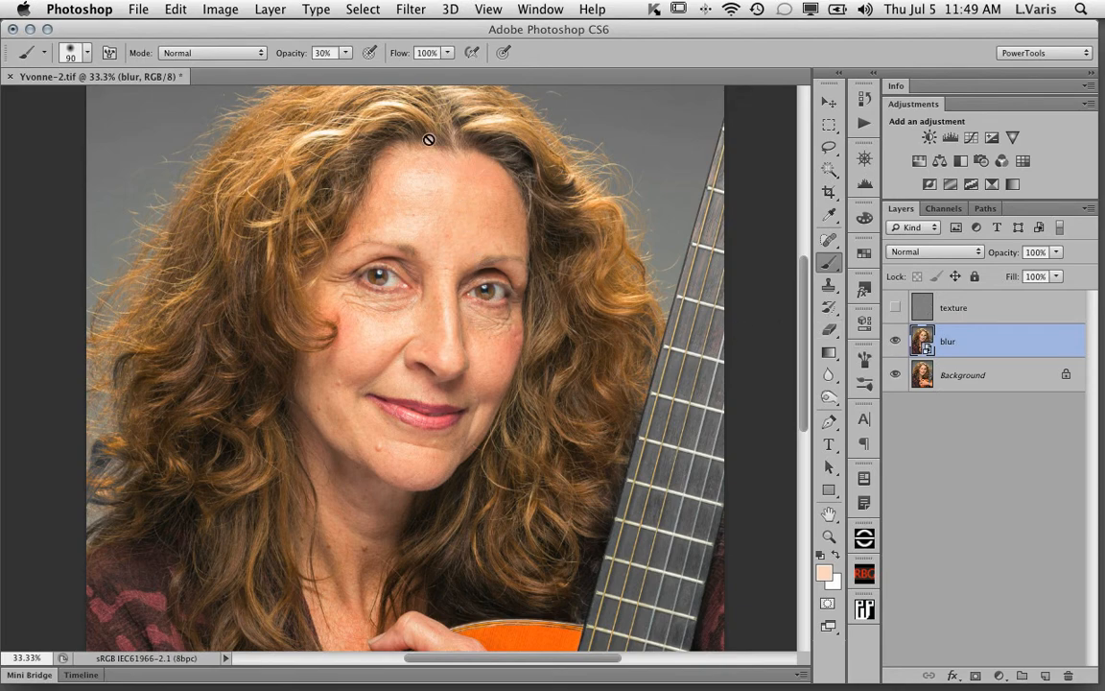
click(412, 9)
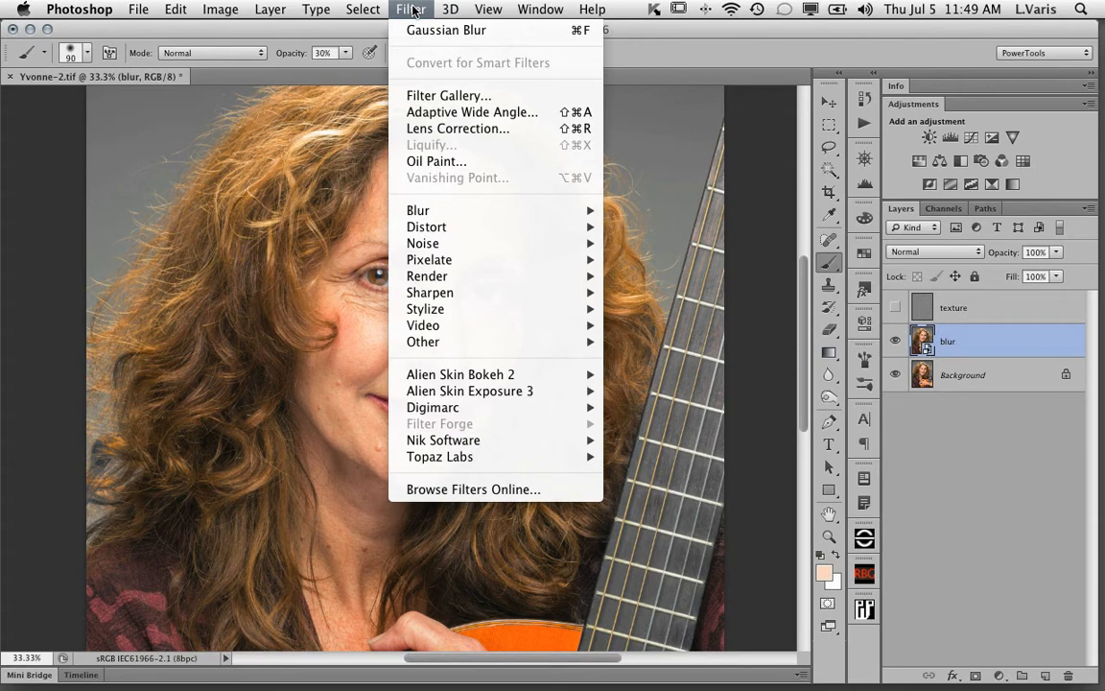
mouse_move(429, 210)
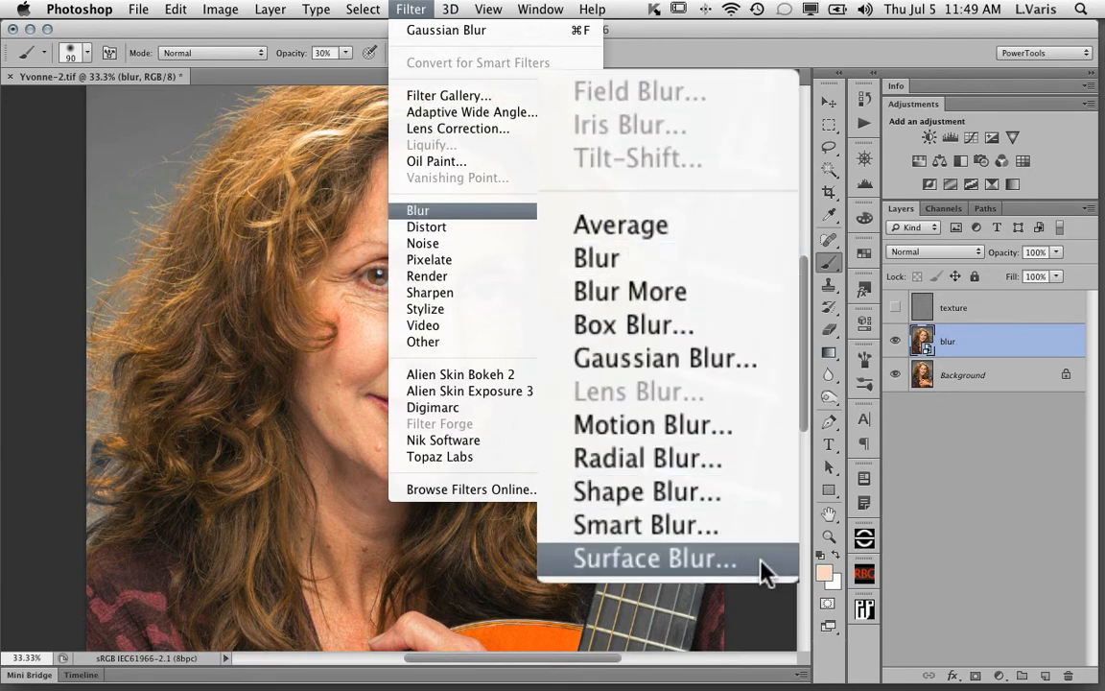
click(760, 559)
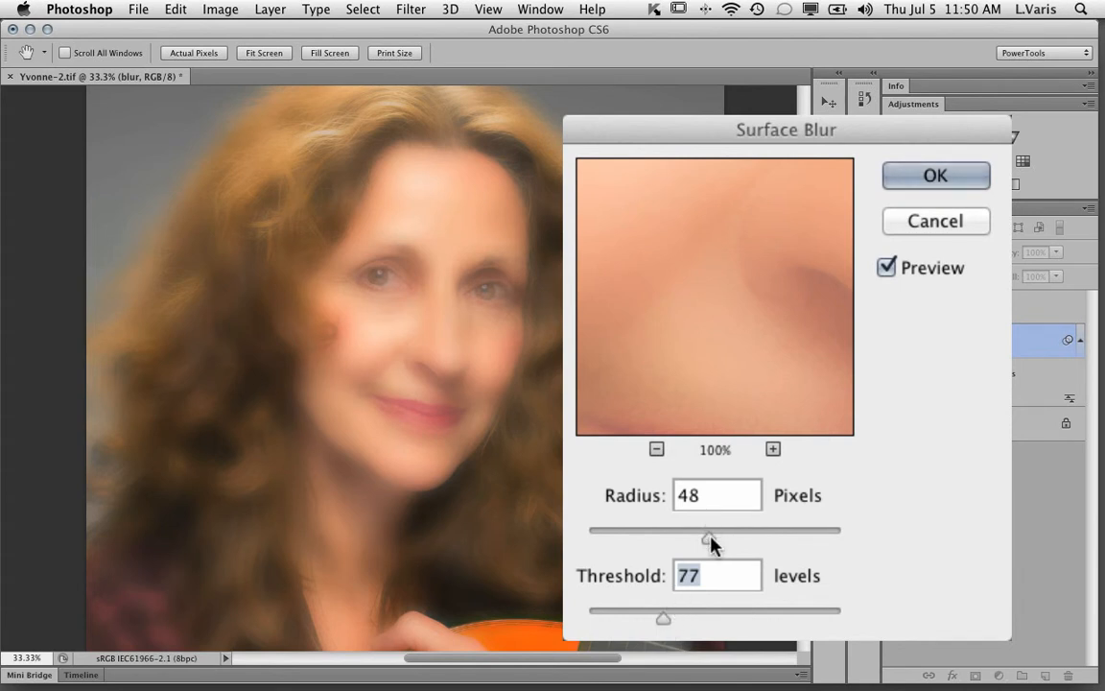
Set the Surface Blur radius to 40 pixels while checking different areas of the facial skin in the filter preview.
drag(659, 316, 767, 349)
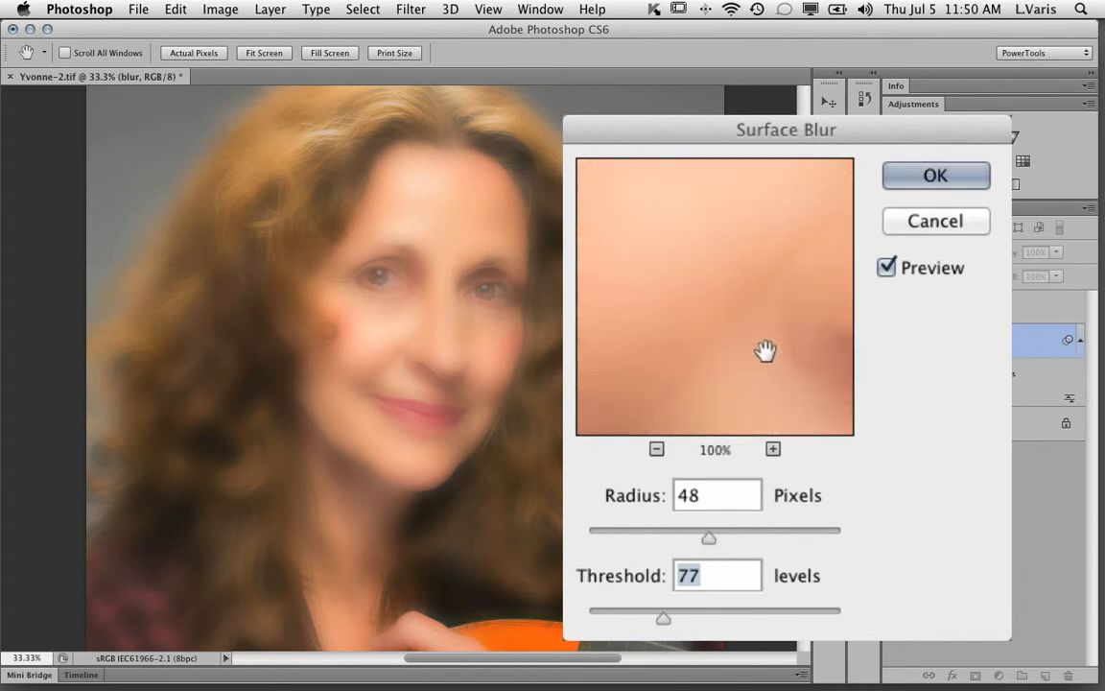
drag(683, 285, 782, 390)
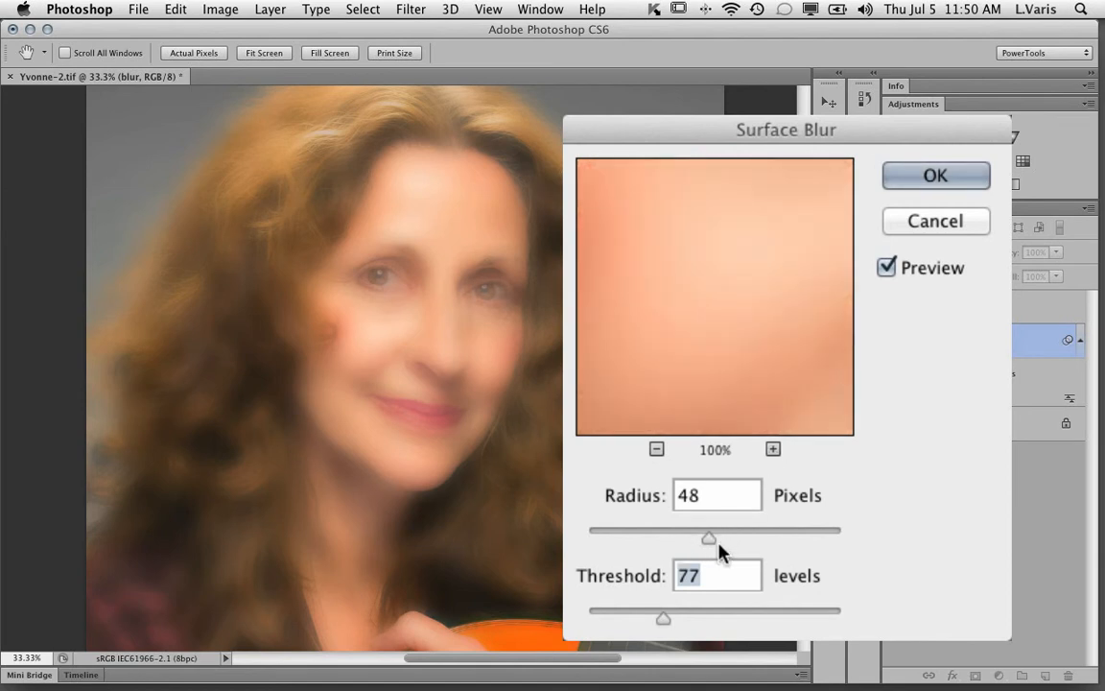
drag(712, 544, 664, 540)
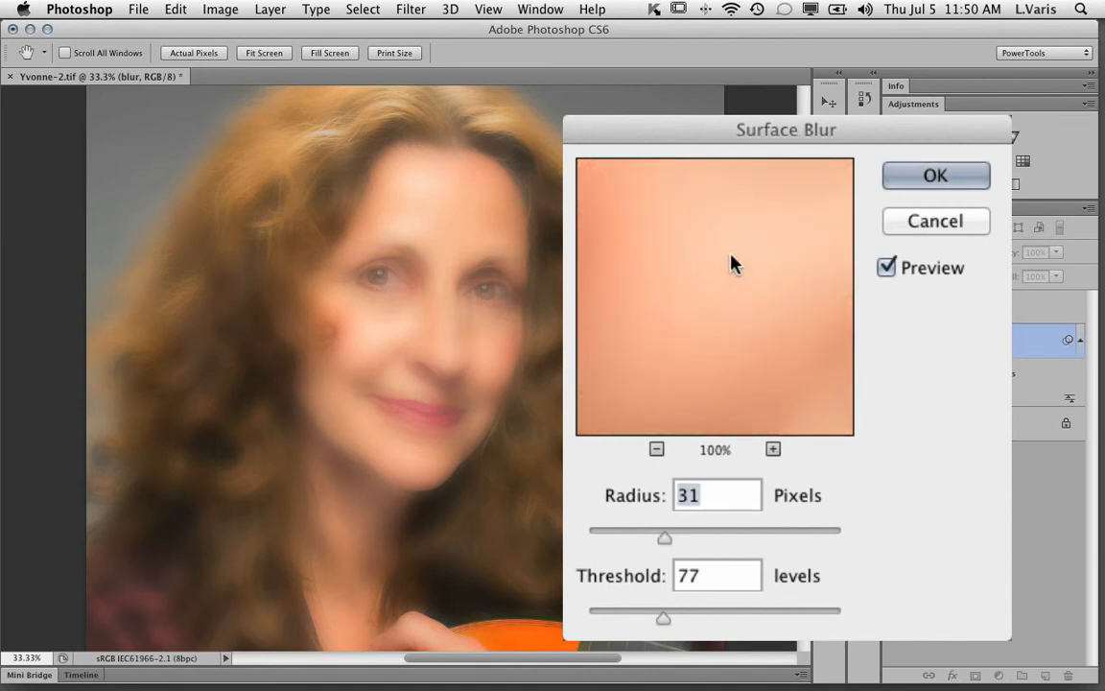
mouse_move(733, 259)
mouse_down()
mouse_move(665, 342)
mouse_move(740, 230)
mouse_move(734, 238)
mouse_up()
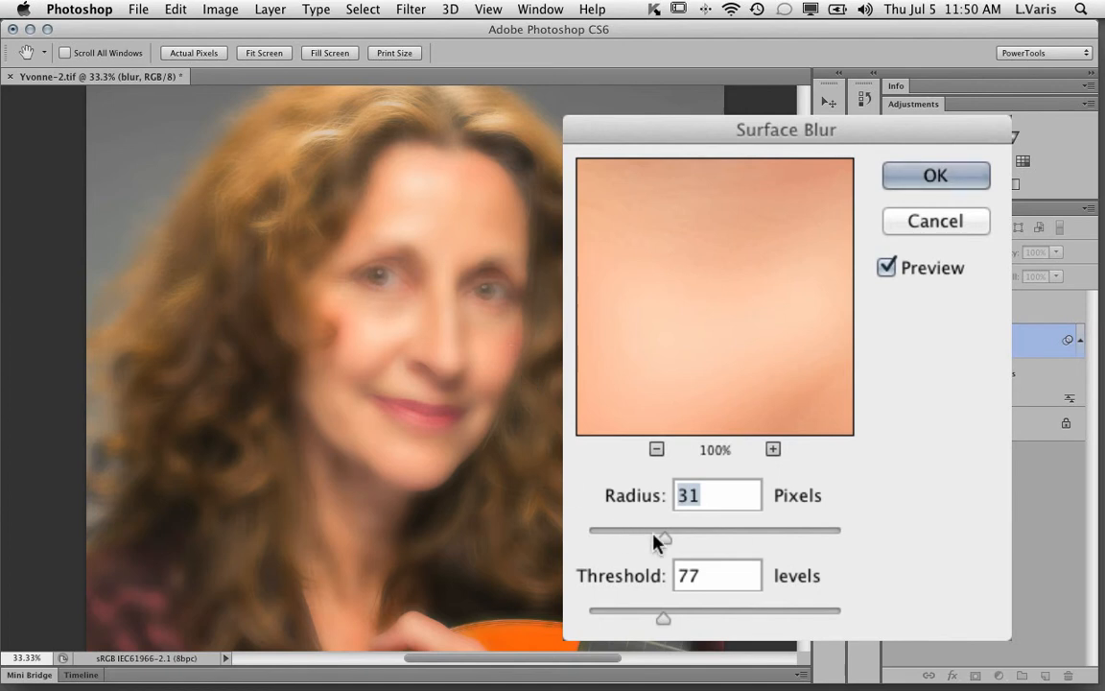
drag(668, 538, 686, 538)
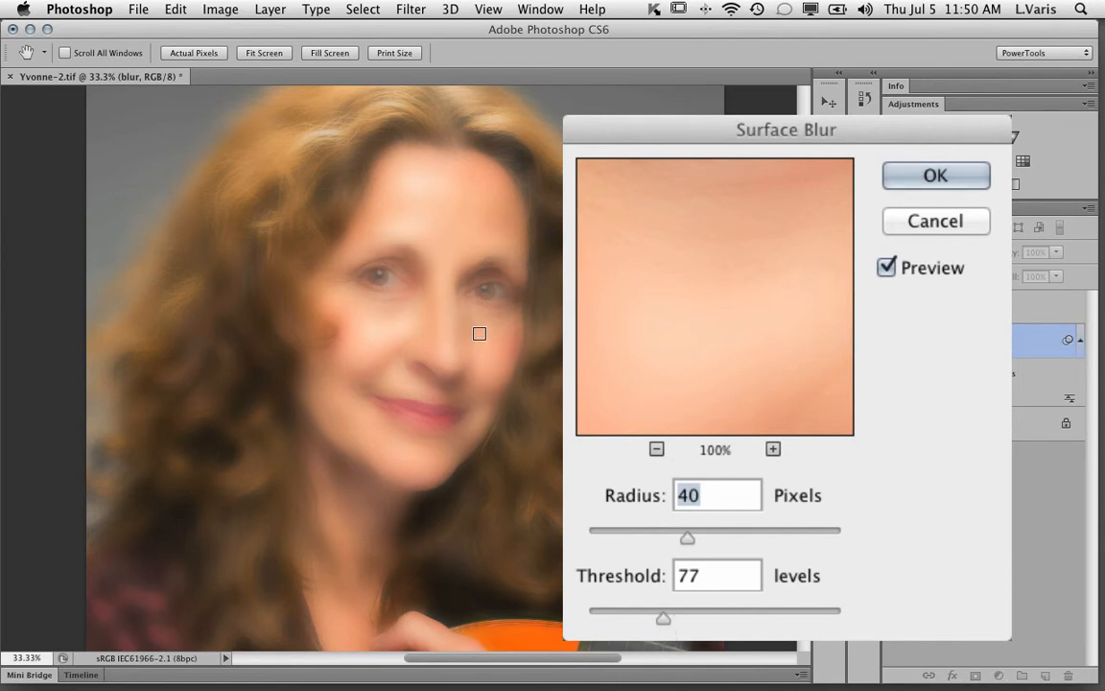
Set the Surface Blur threshold to 66 levels while checking the skin around and under the eye, and apply the filter.
drag(661, 620, 605, 614)
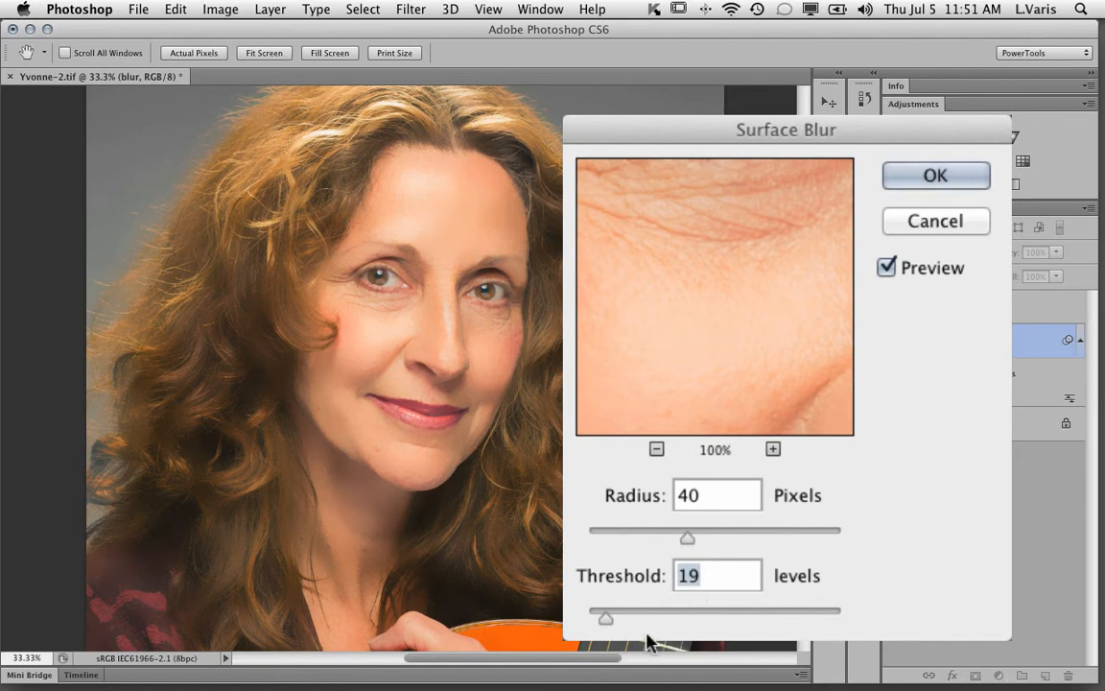
drag(604, 625, 622, 624)
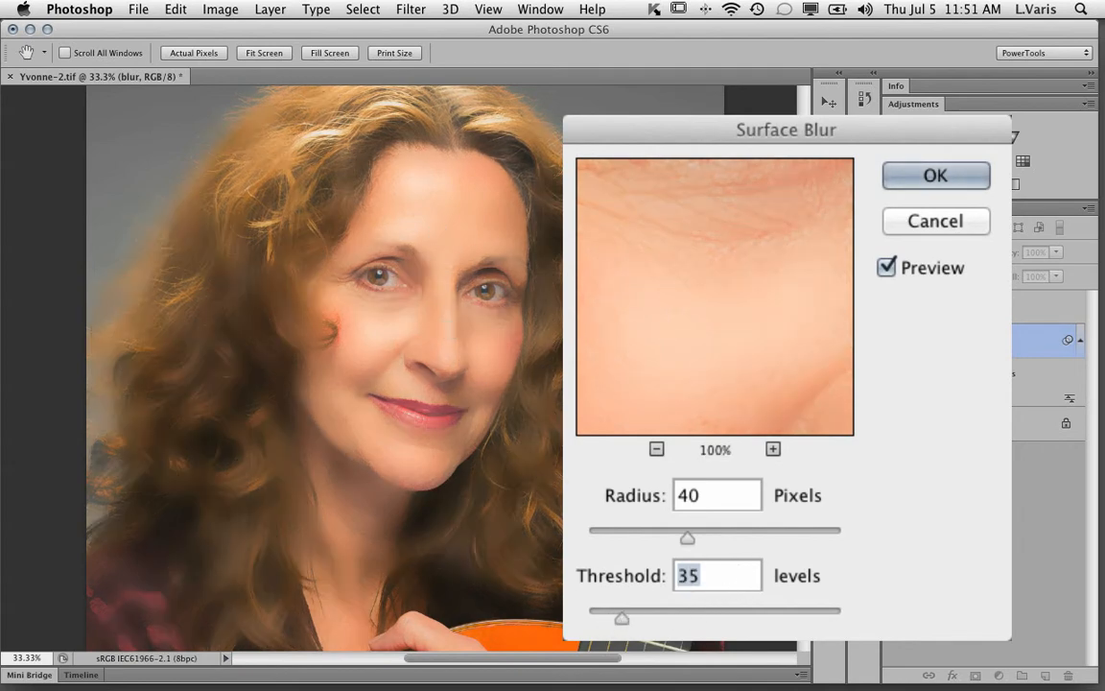
drag(625, 624, 634, 621)
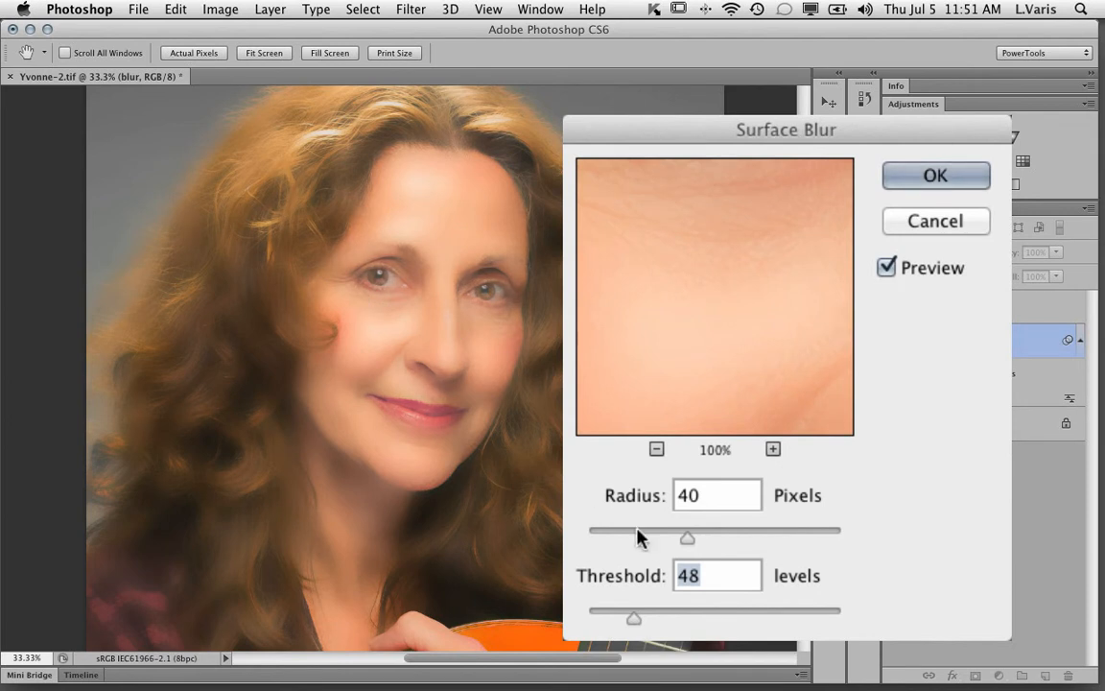
drag(626, 416, 730, 277)
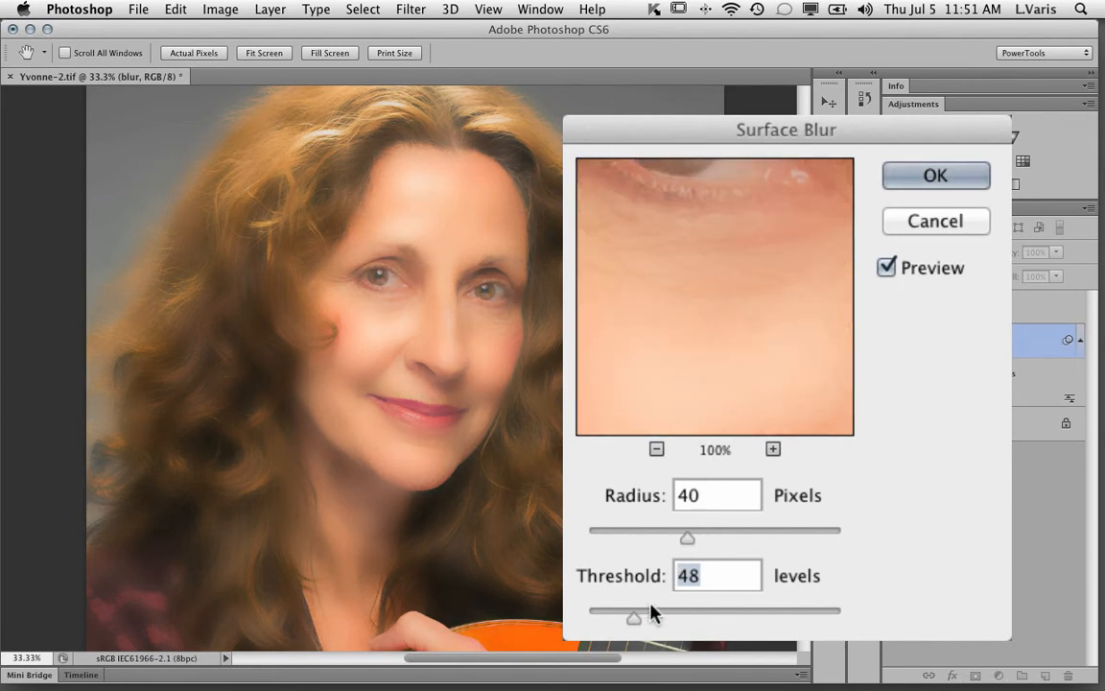
drag(634, 619, 644, 623)
drag(643, 622, 646, 622)
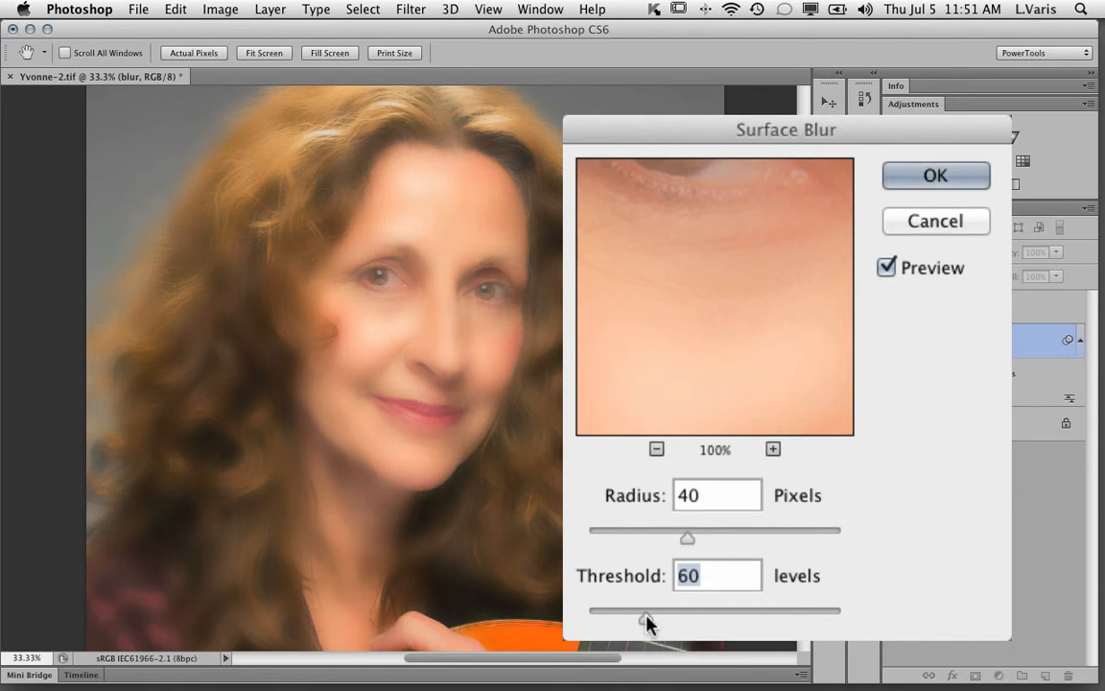
drag(648, 622, 652, 621)
drag(801, 295, 783, 366)
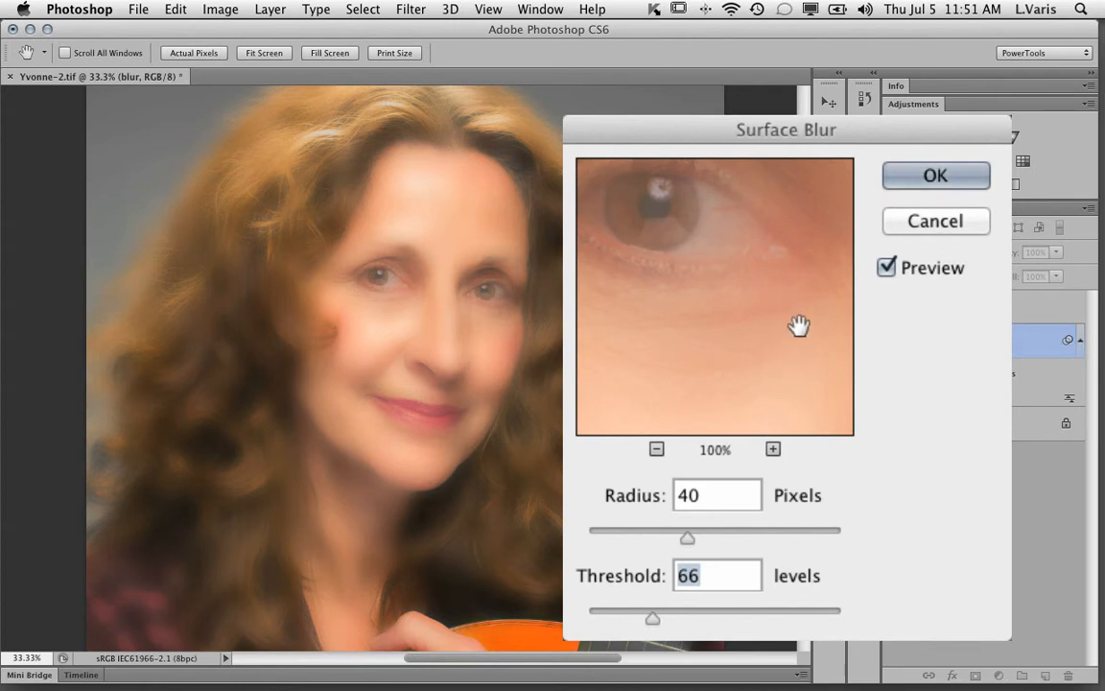
click(906, 176)
key(b)
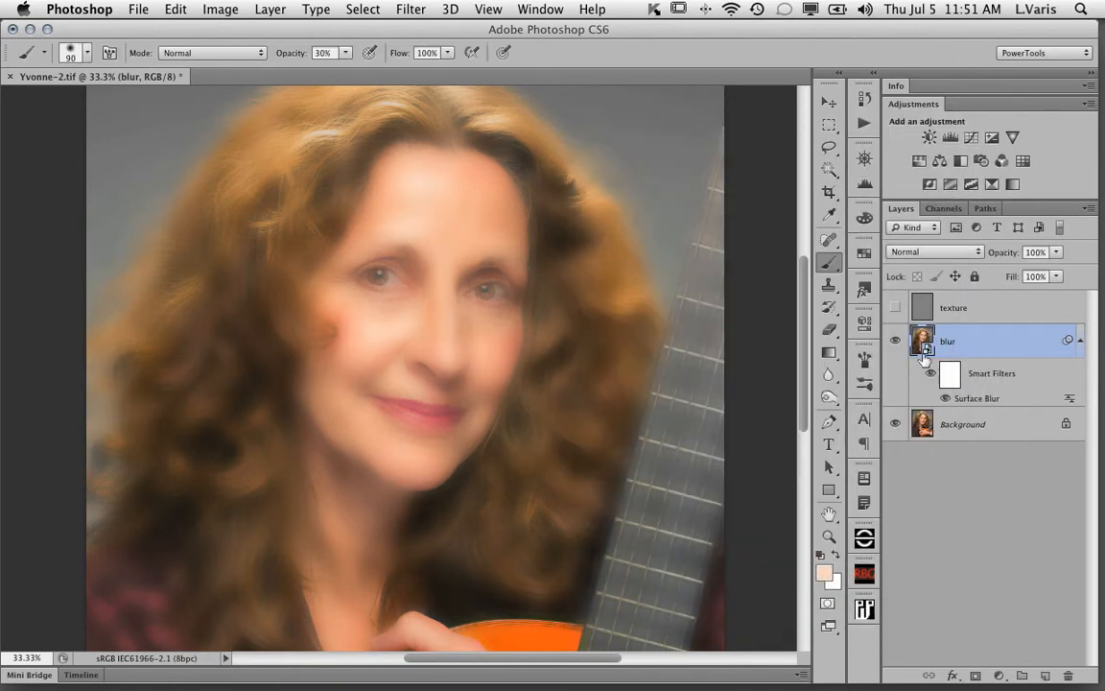
Show the texture layer again and compare the combined layers with the original Background layer alone.
click(913, 309)
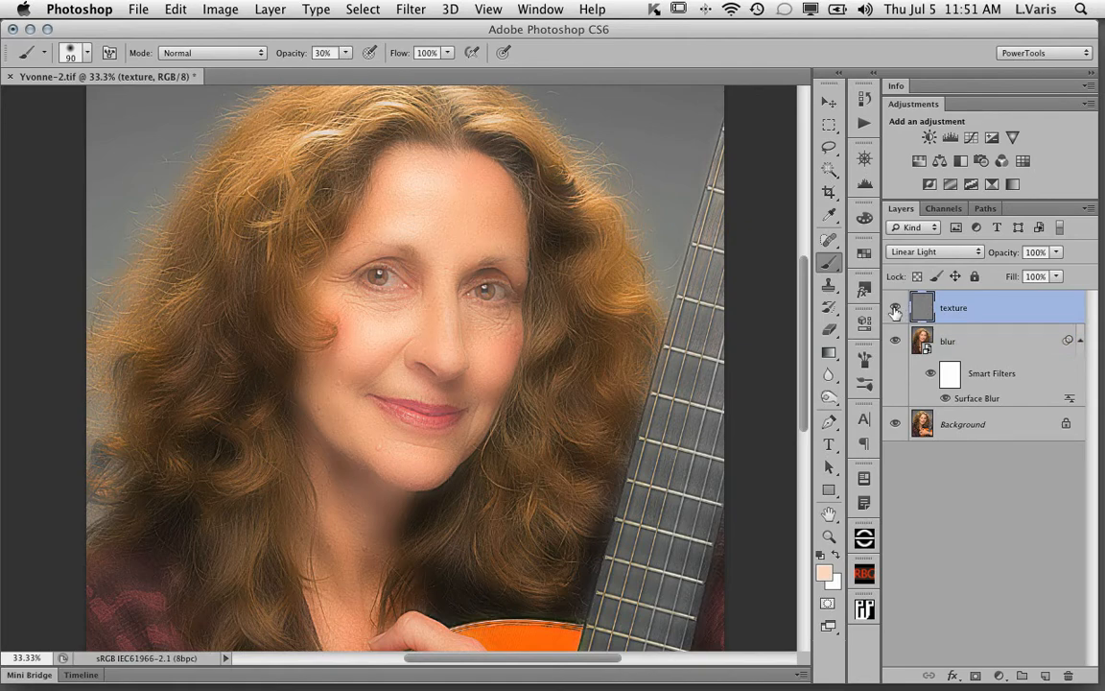
click(895, 308)
click(895, 309)
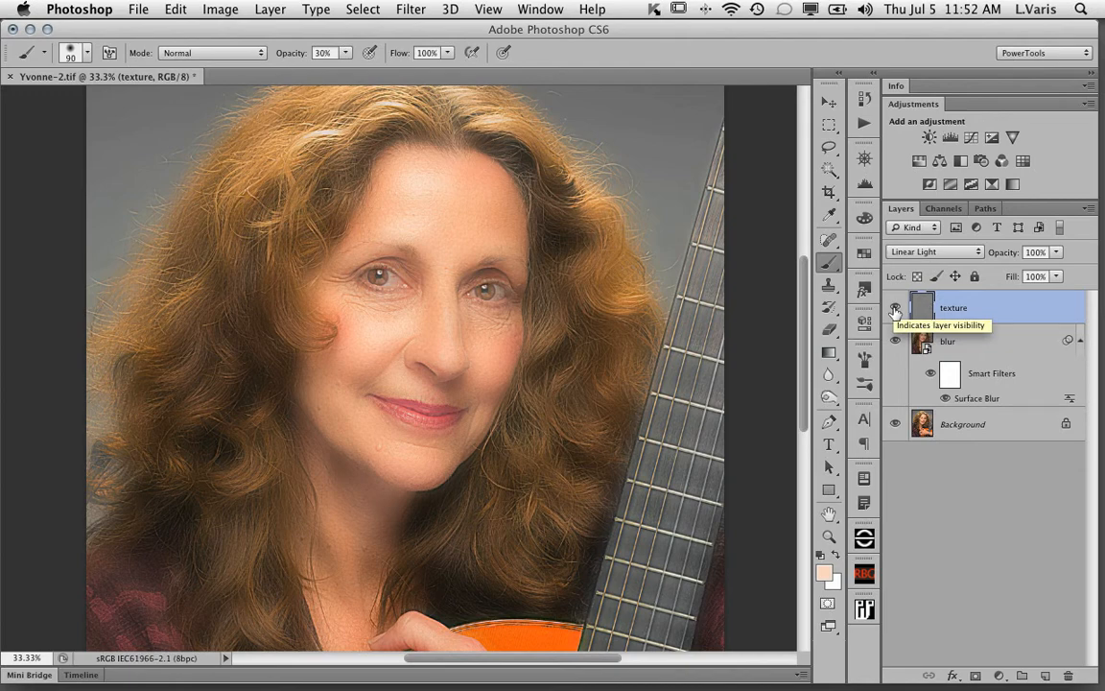
alt+click(894, 427)
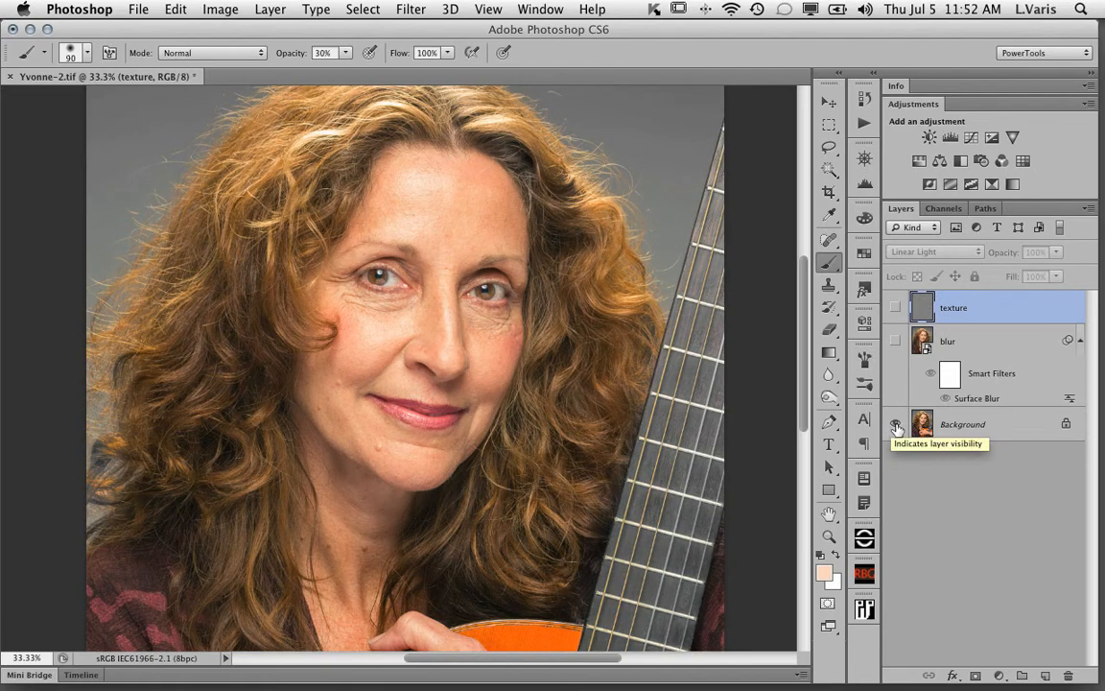
alt+click(894, 427)
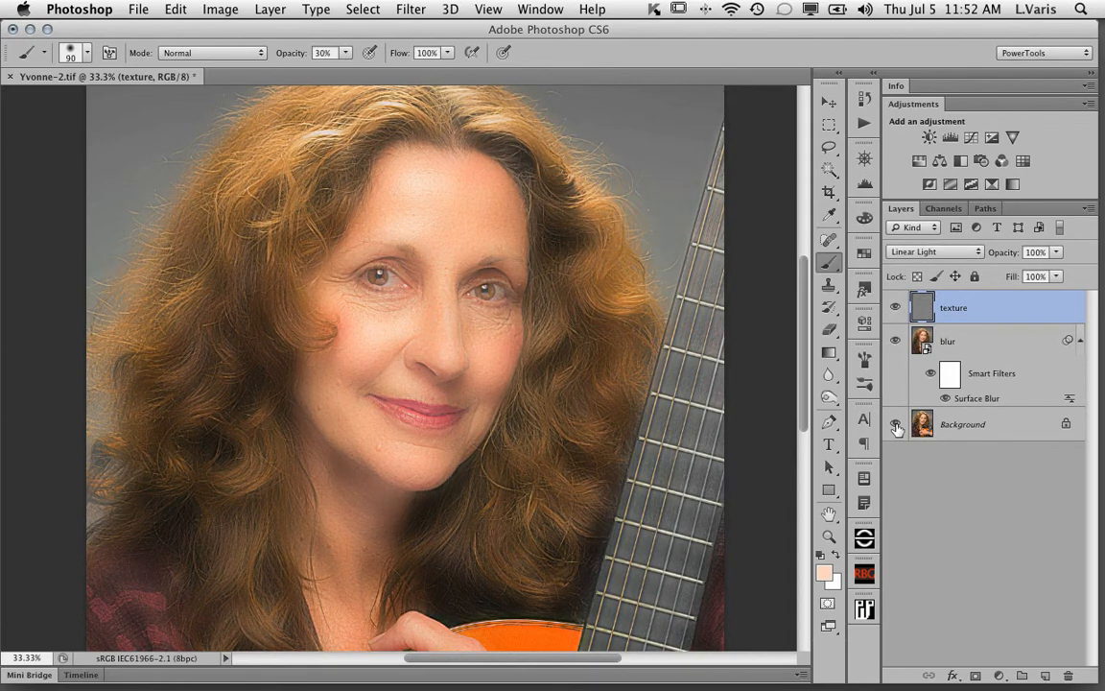
alt+click(894, 427)
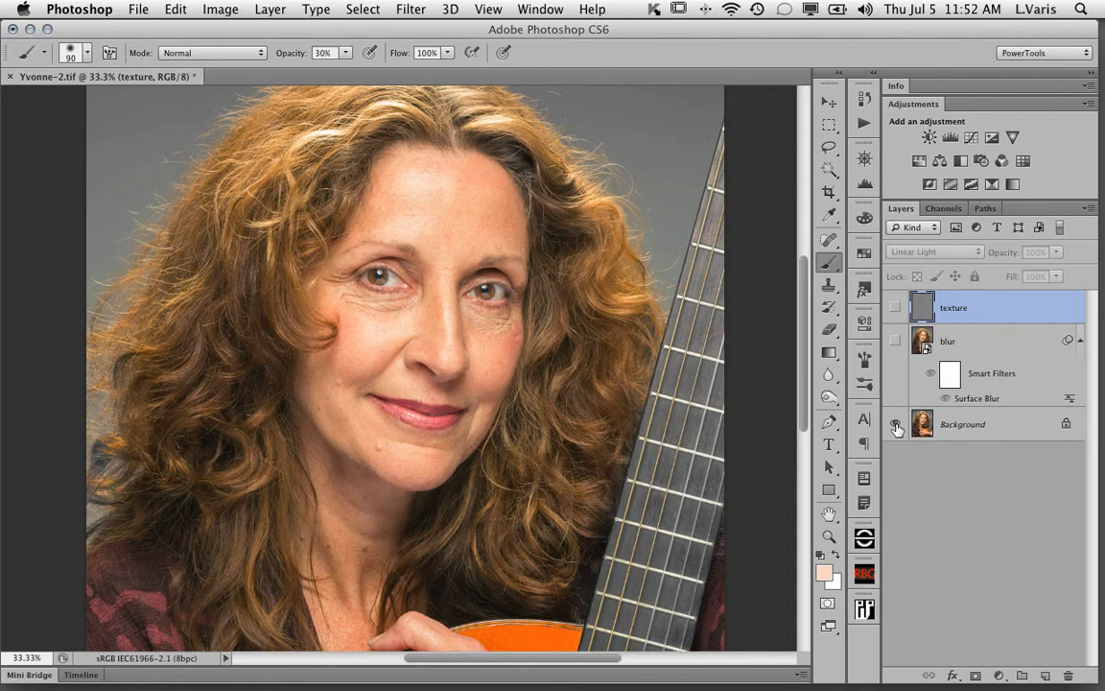
alt+click(895, 426)
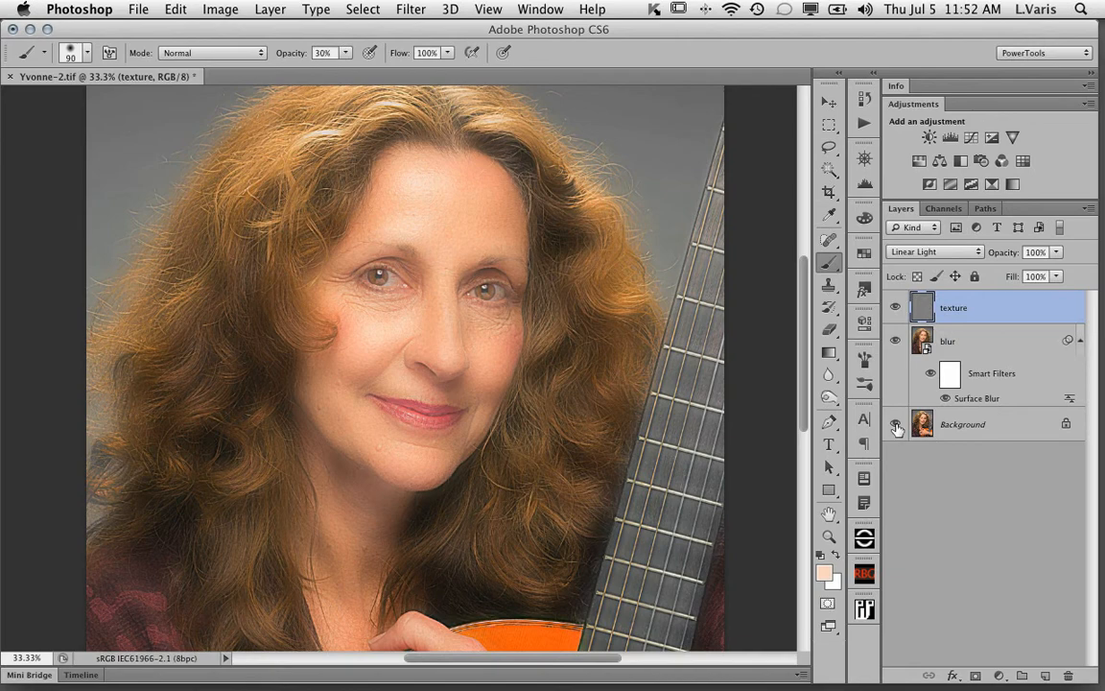
Set the texture layer's blend mode to Normal and work at 100% on the area around the eyes.
click(426, 315)
click(403, 319)
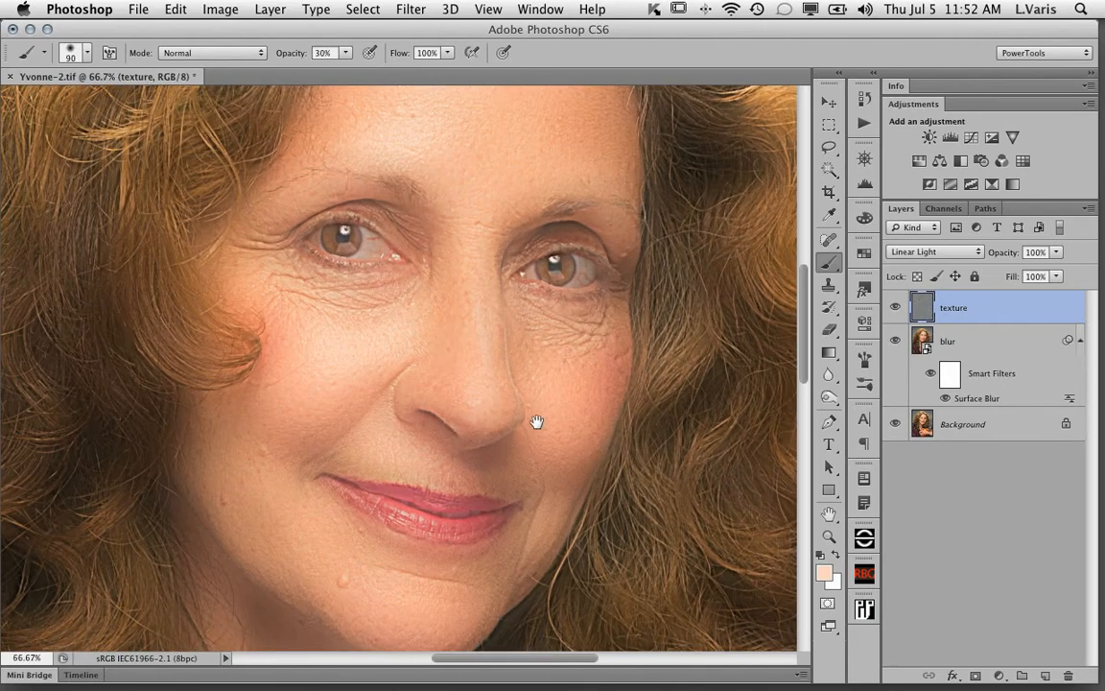
mouse_move(436, 422)
mouse_down()
mouse_move(436, 289)
mouse_move(419, 419)
mouse_up()
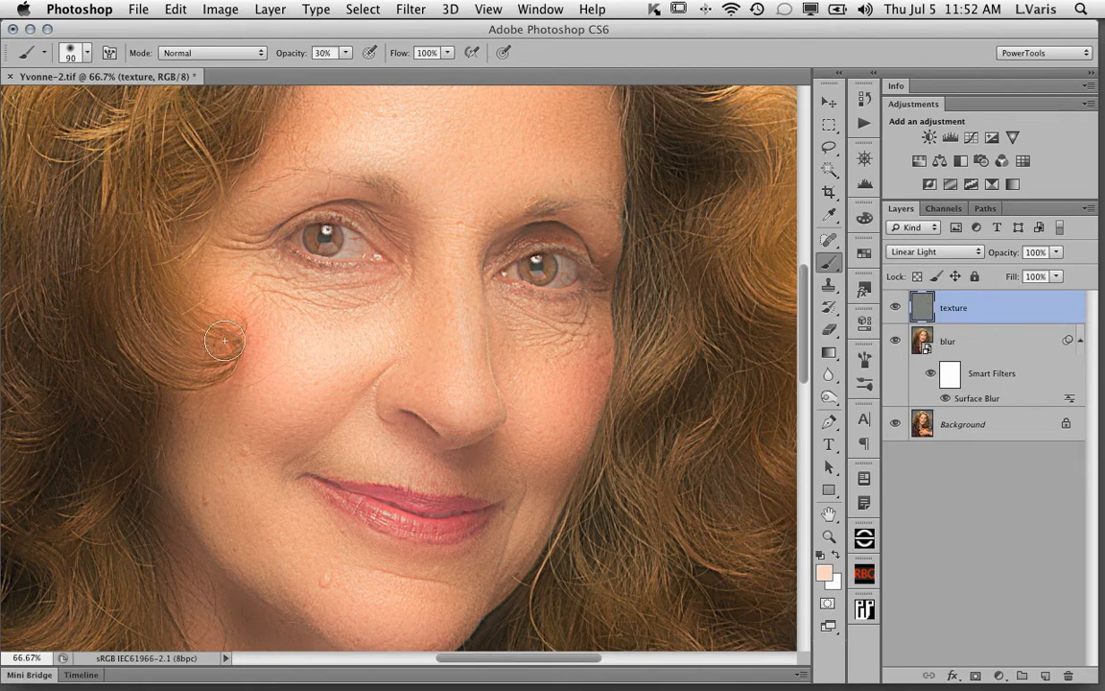
super+click(341, 361)
drag(373, 323, 368, 422)
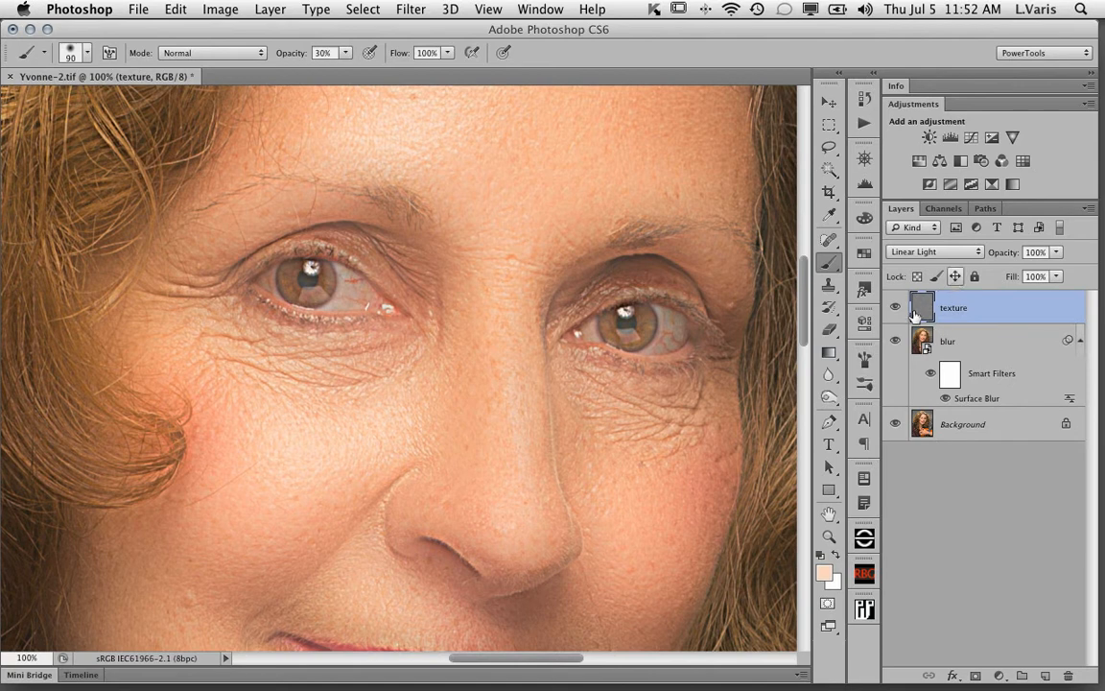
click(949, 252)
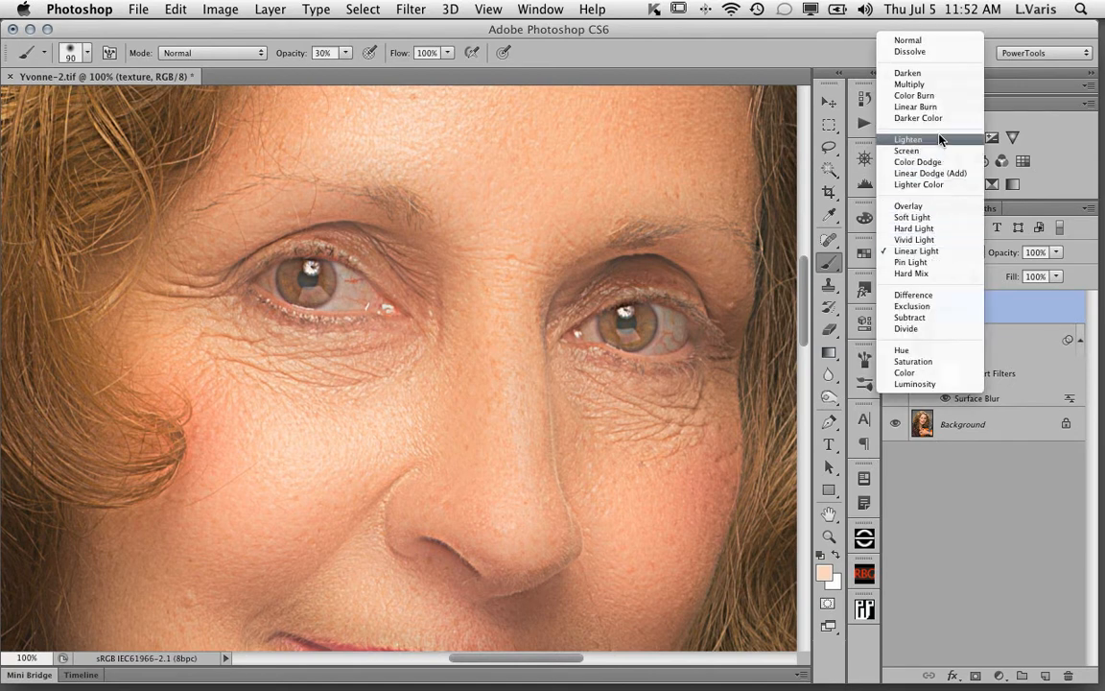
key(Escape)
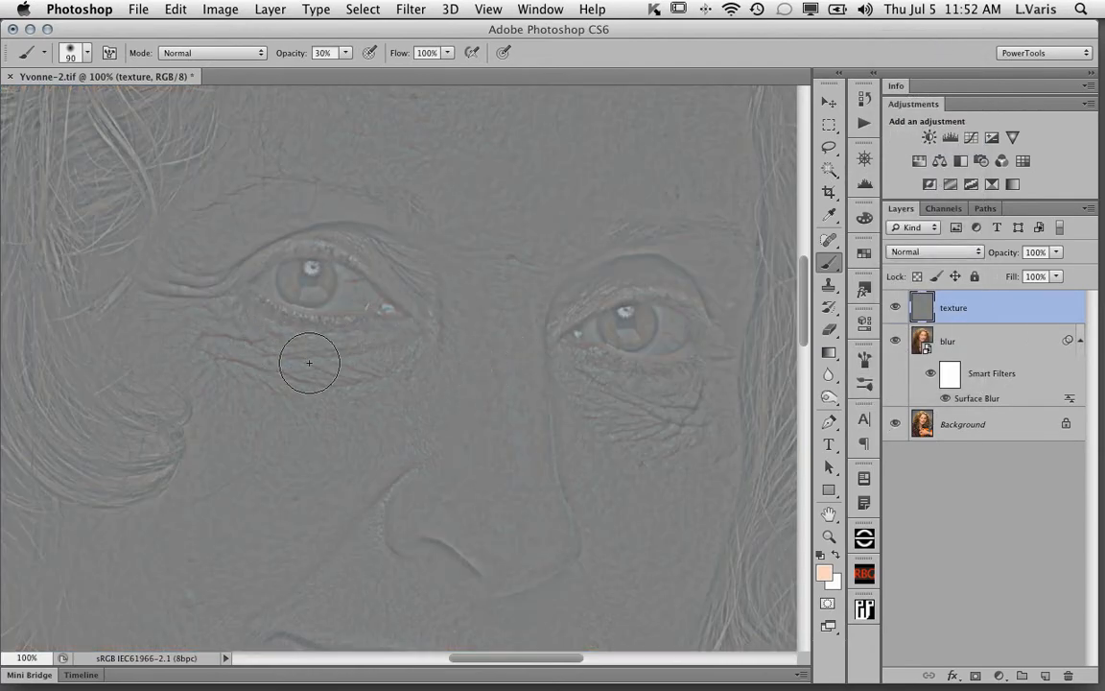
Add a Curves adjustment above the texture layer, with the white point at input 185 and the black point at input 73.
click(972, 139)
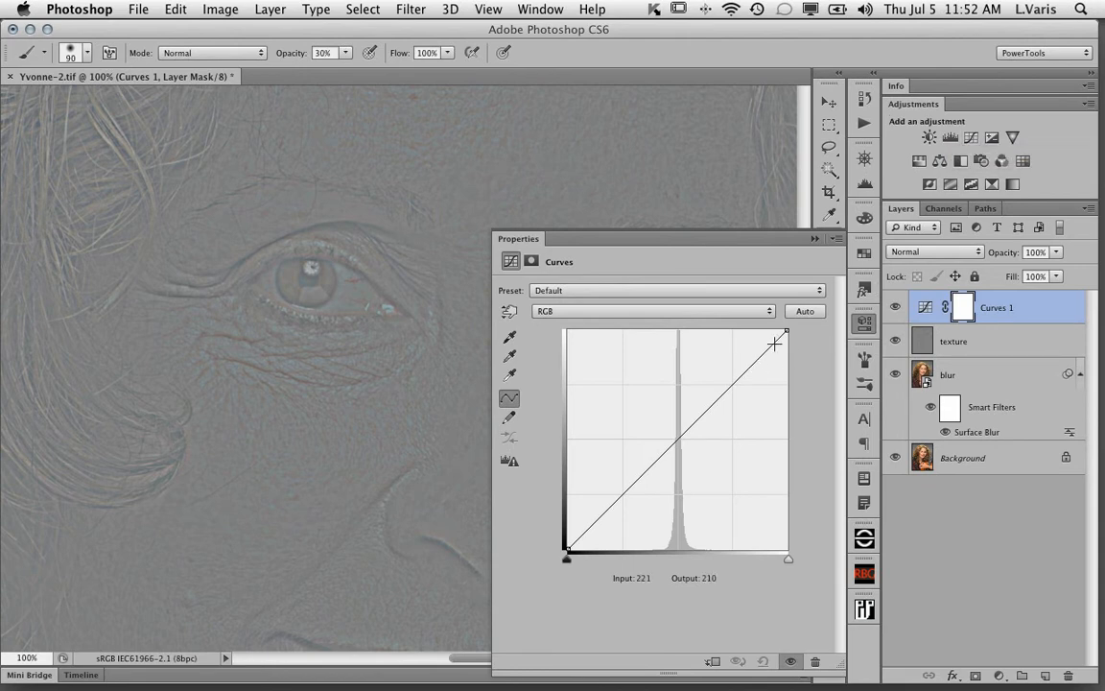
drag(785, 331, 727, 331)
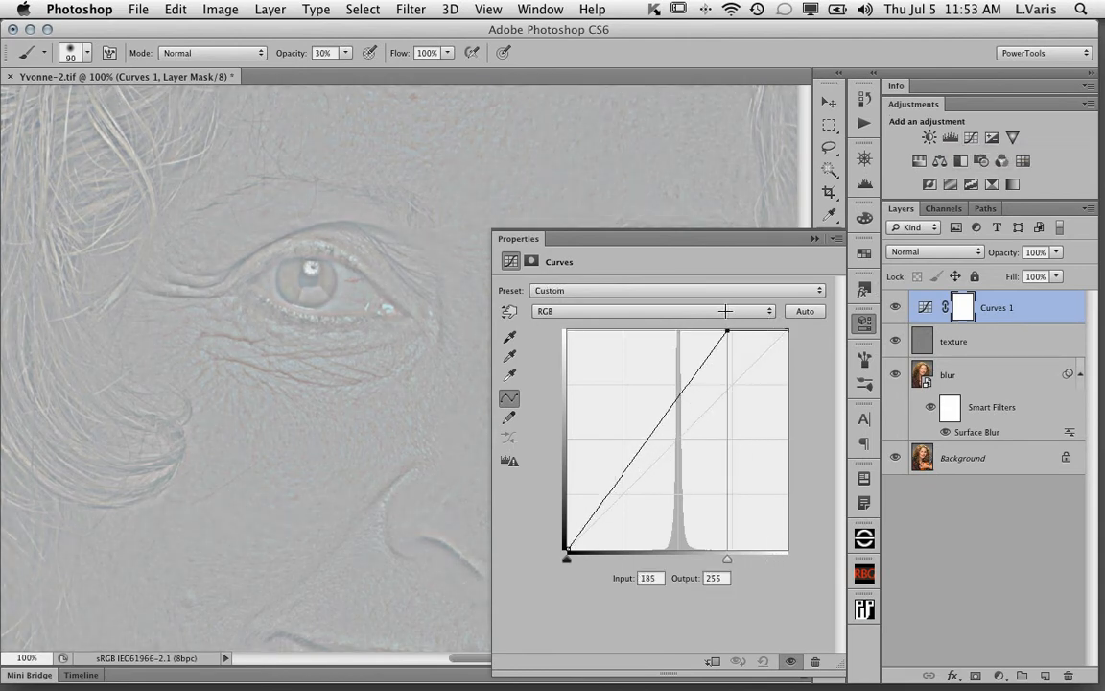
drag(567, 549, 629, 564)
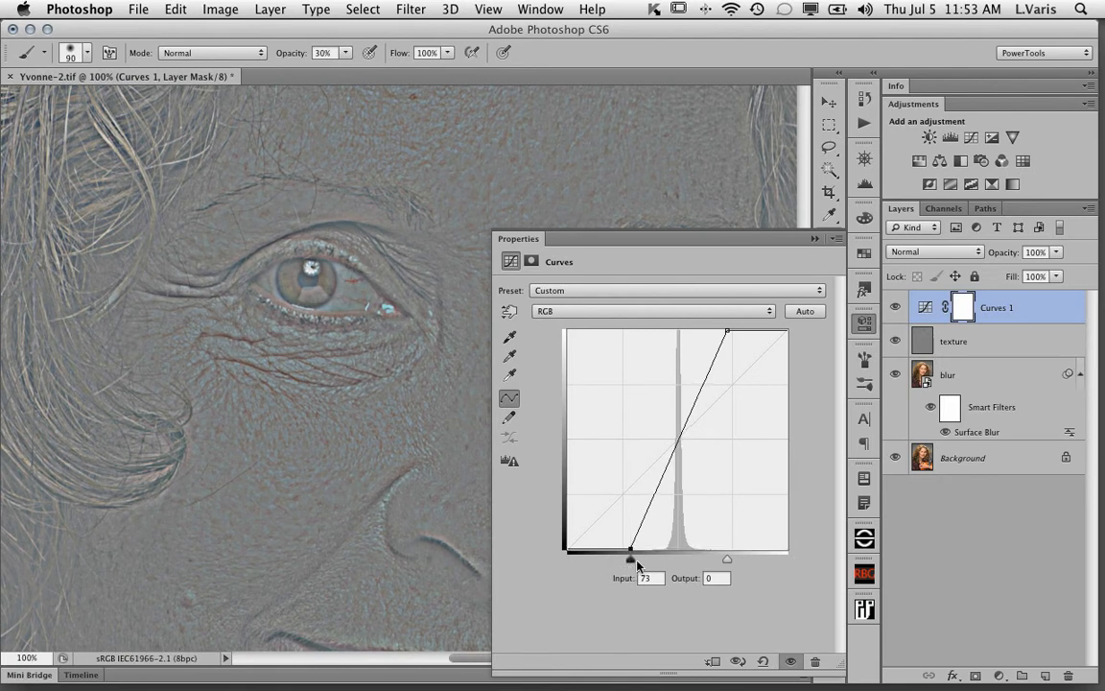
click(814, 240)
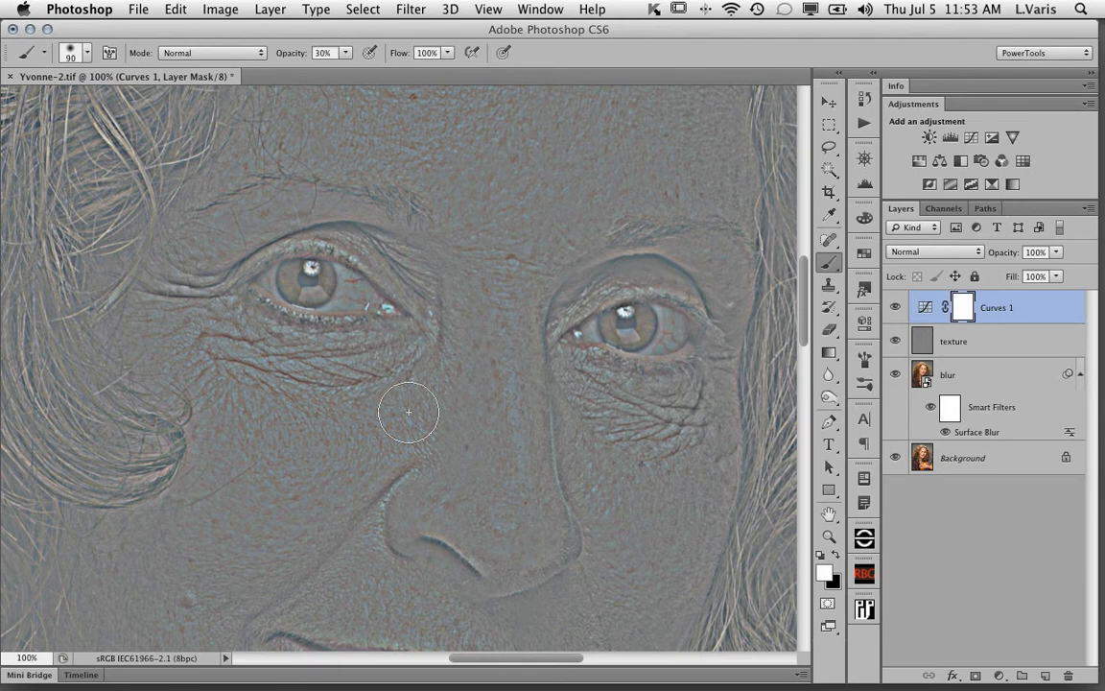
Select the texture layer and set the foreground color to neutral gray, RGB 128, 128, 128.
click(923, 344)
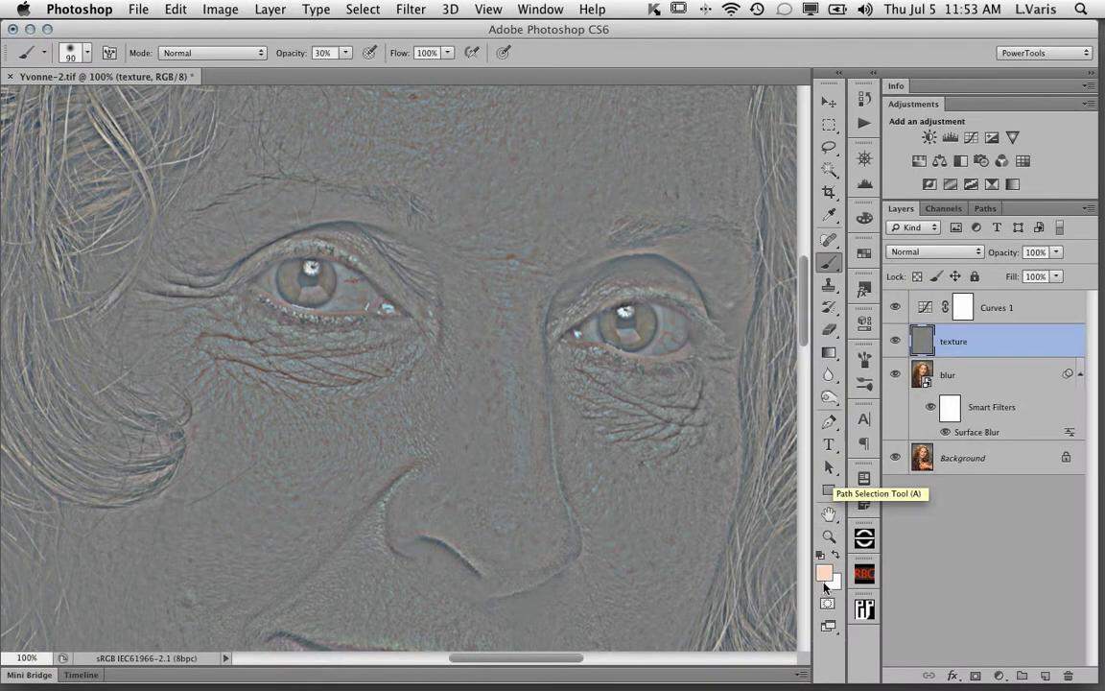
click(824, 578)
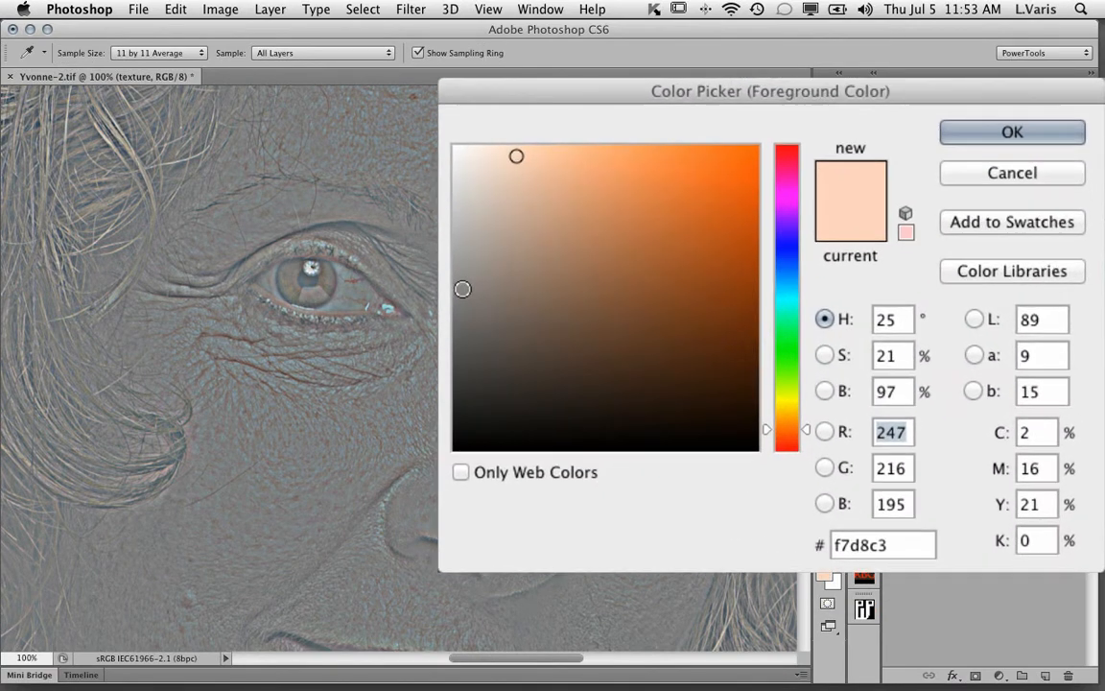
drag(587, 297, 581, 297)
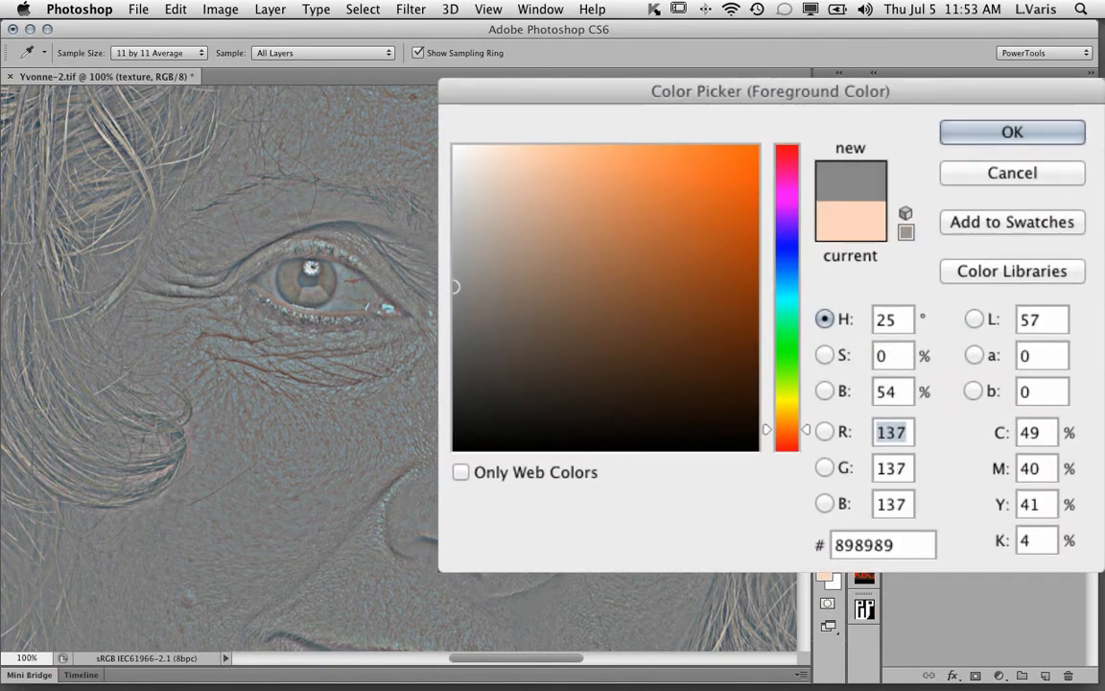
drag(455, 285, 456, 298)
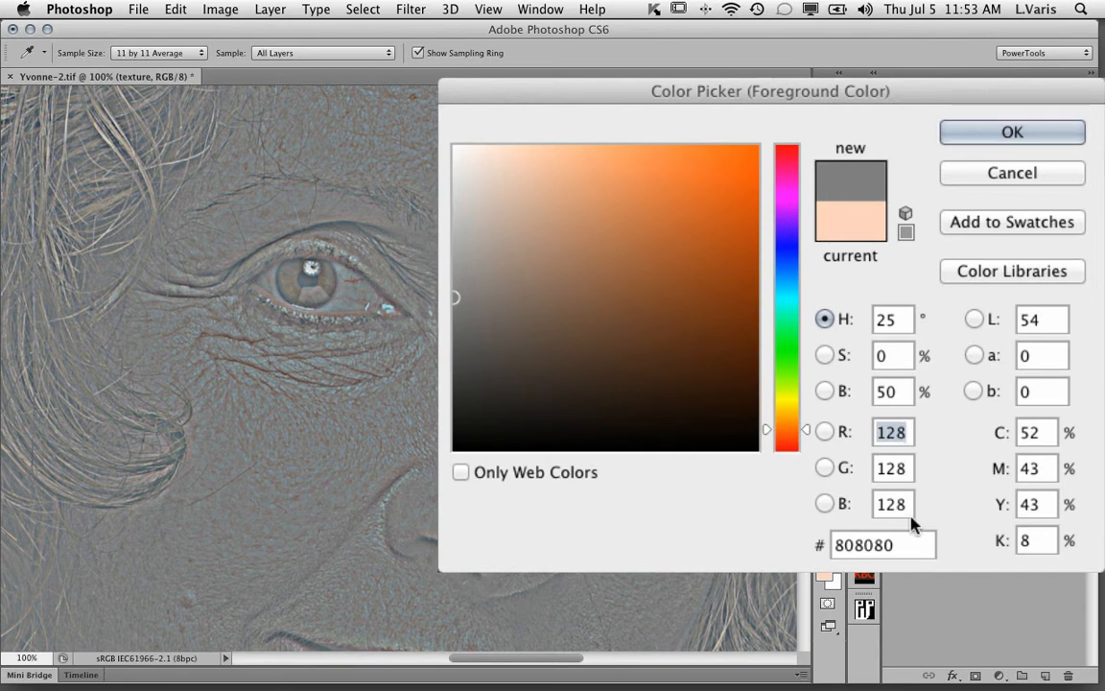
click(967, 132)
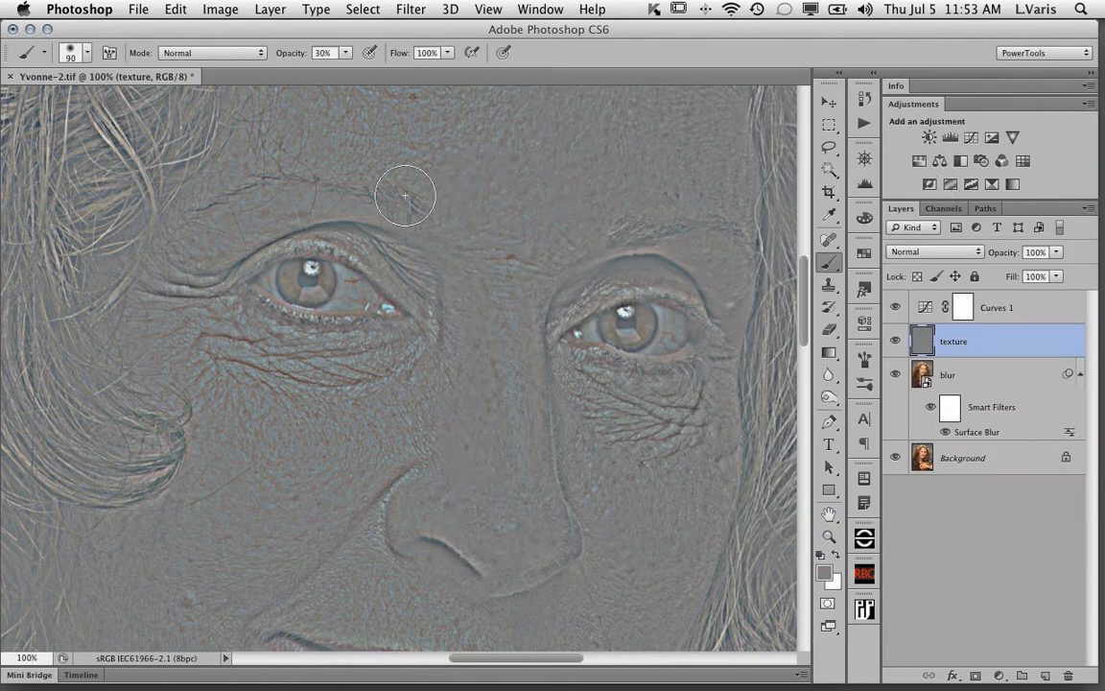
Set the brush mode to Lighten and paint over the dark wrinkle lines beneath and beside the eye nearest the curl.
click(242, 55)
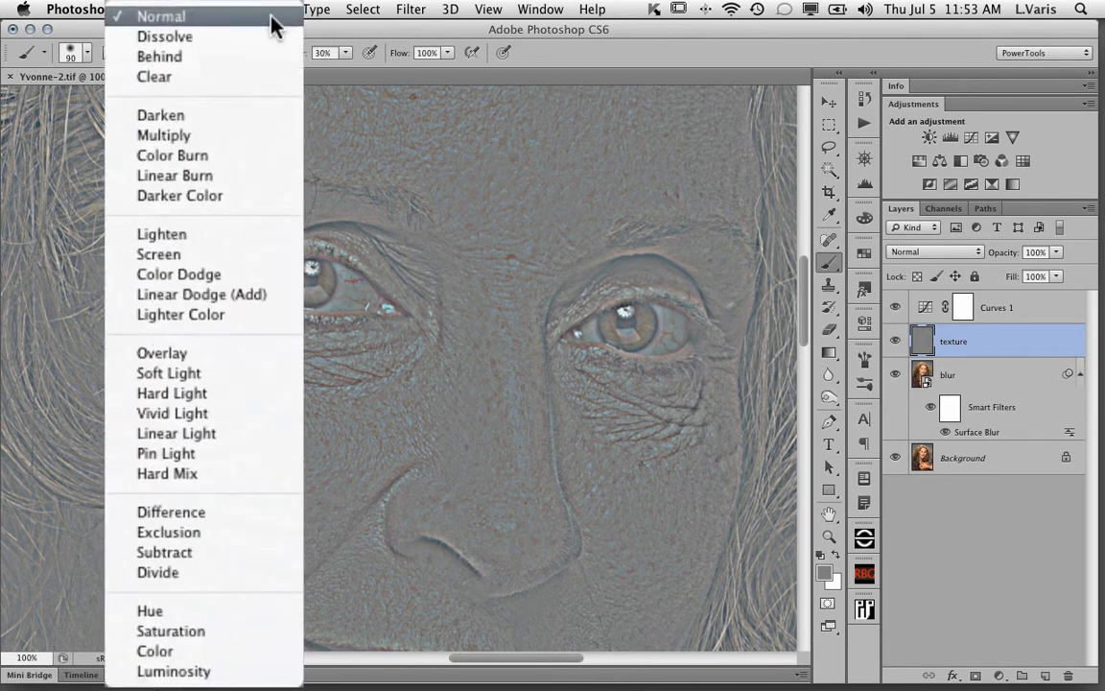
click(220, 240)
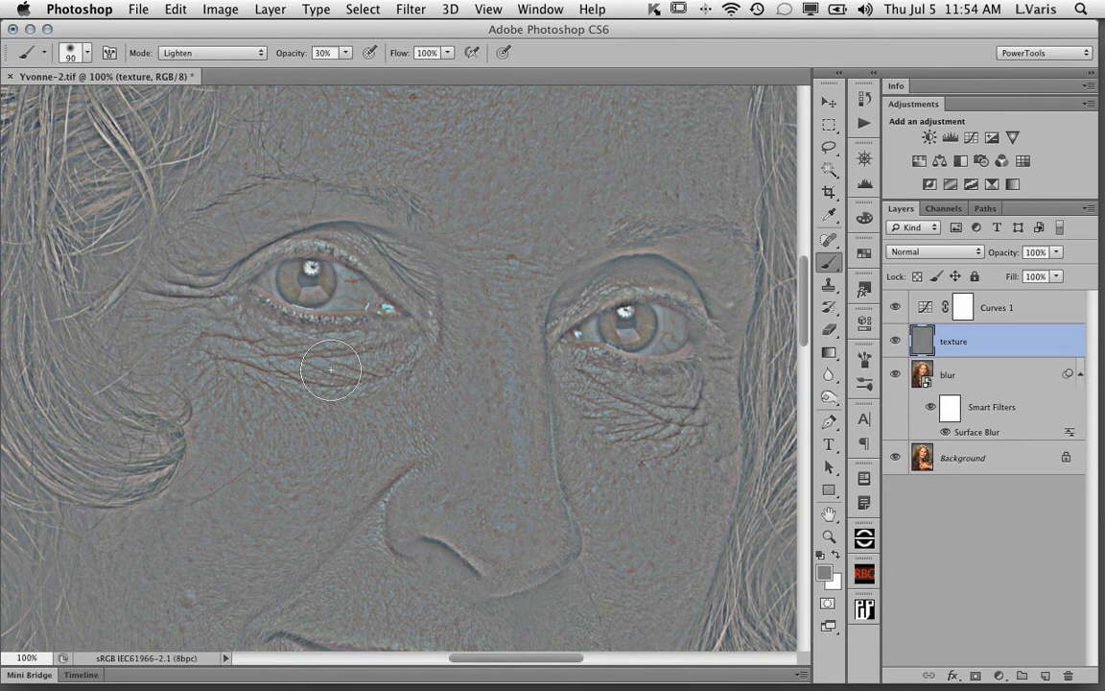
drag(214, 363, 366, 375)
mouse_move(197, 340)
mouse_down()
mouse_move(235, 319)
mouse_move(322, 331)
mouse_up()
mouse_move(183, 286)
mouse_down()
mouse_move(151, 286)
mouse_move(192, 288)
mouse_move(204, 277)
mouse_move(171, 254)
mouse_up()
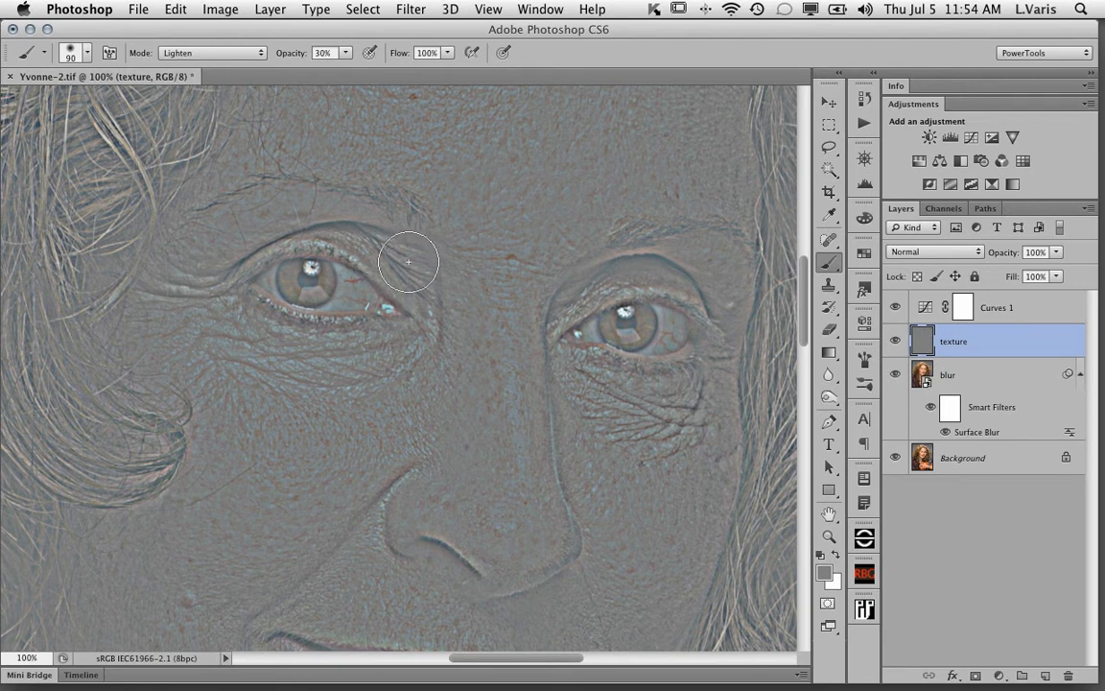
Reduce the brush to 45 pixels and lighten the dark creases between the brows and beneath the other eye.
key(bracketleft)
key(bracketleft)
key(bracketleft)
key(bracketleft)
key(bracketleft)
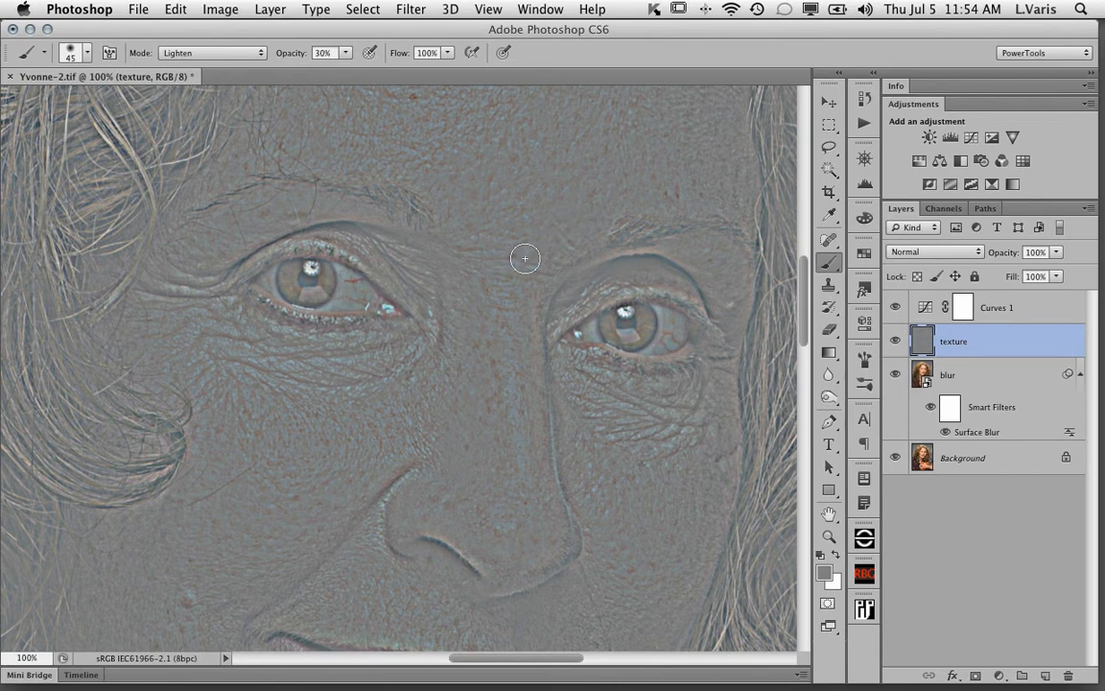
Set the brush mode to Normal, enlarge the brush, and paint over the remaining wrinkle texture beneath both eyes.
click(231, 54)
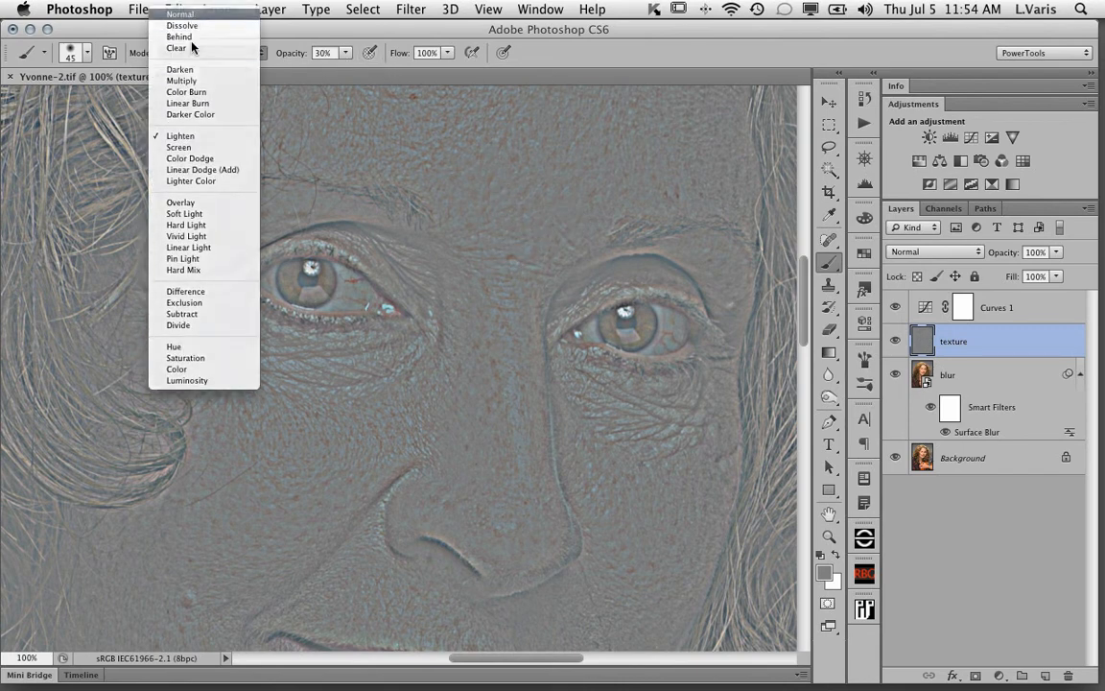
click(192, 14)
key(bracketright)
key(bracketright)
key(bracketright)
key(bracketright)
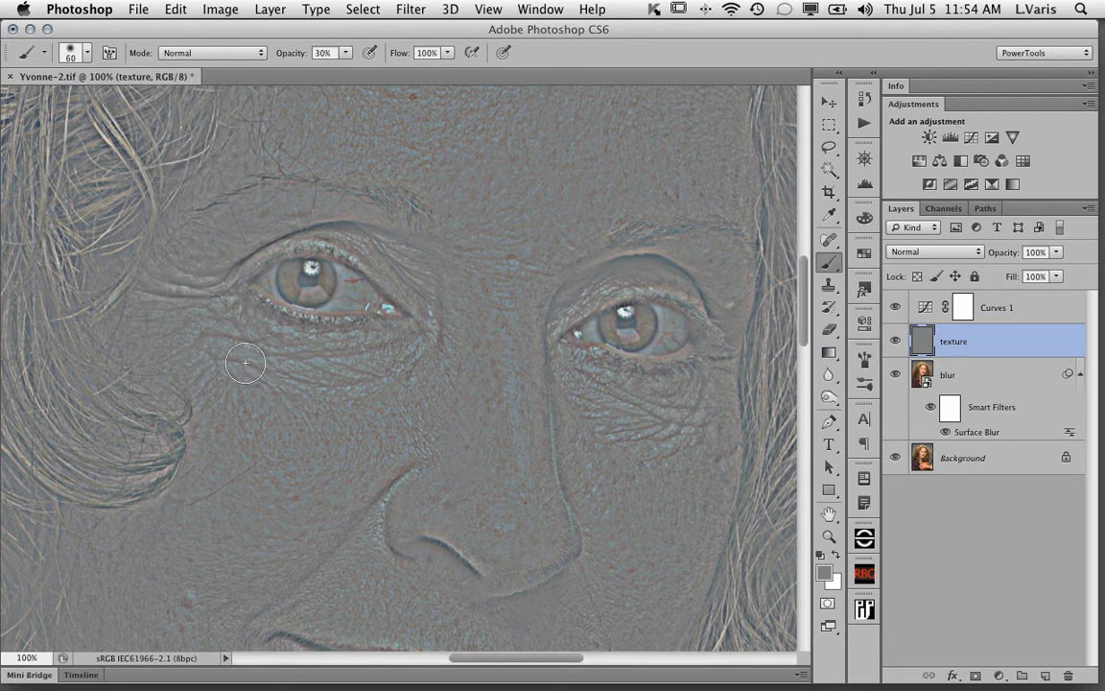
key(bracketright)
drag(183, 315, 395, 404)
mouse_move(568, 374)
mouse_down()
mouse_move(608, 402)
mouse_move(713, 402)
mouse_move(698, 438)
mouse_up()
Soften the texture at the outer eye corner and the crease beside the nostril, reducing the brush to 20 pixels.
key(bracketleft)
key(bracketleft)
key(bracketleft)
key(bracketleft)
key(bracketleft)
drag(734, 274, 731, 308)
mouse_move(420, 472)
mouse_down()
mouse_move(405, 471)
mouse_move(384, 516)
mouse_up()
key(bracketleft)
key(bracketleft)
key(bracketleft)
Hide the Curves 1 adjustment and set the texture layer's blend mode back to Linear Light.
click(897, 307)
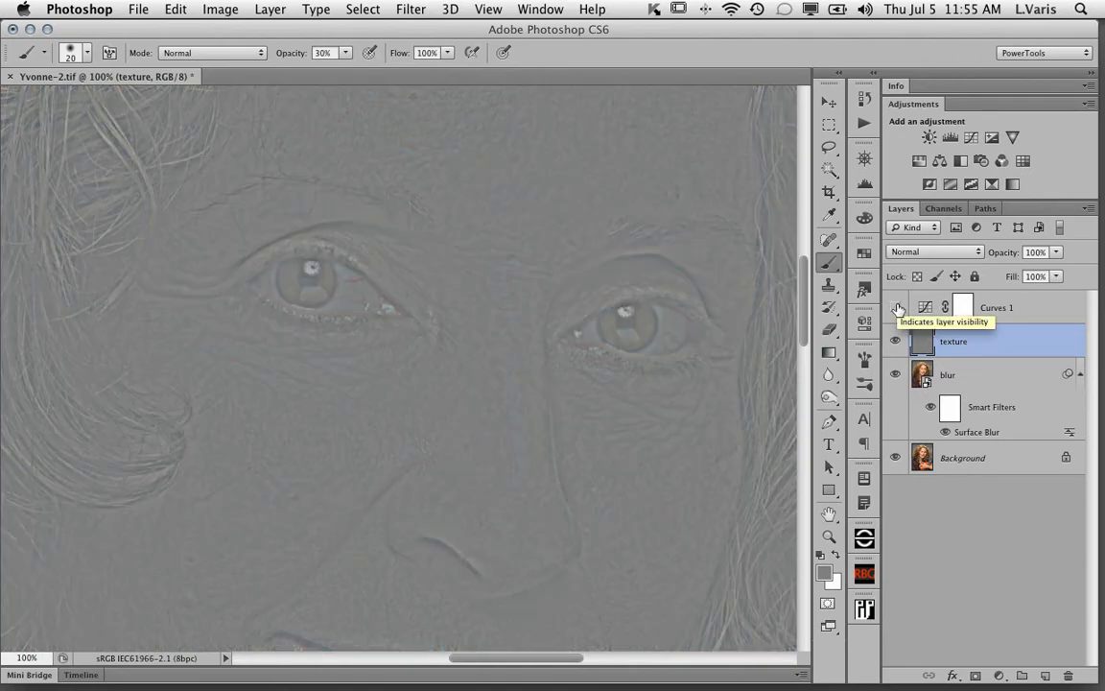
click(928, 252)
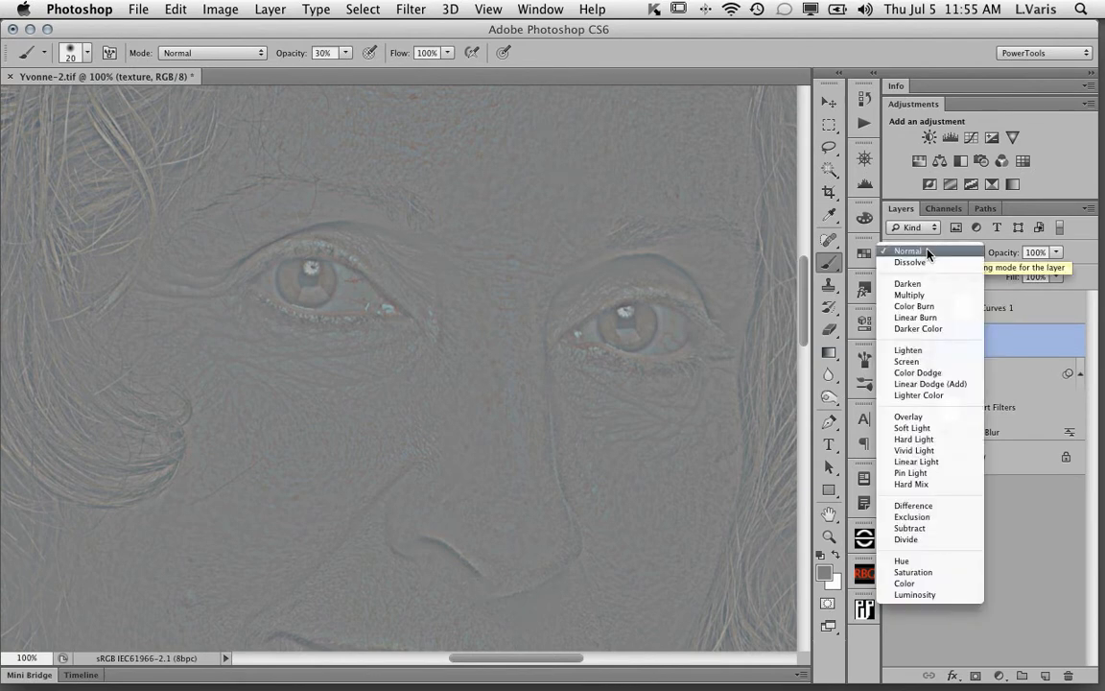
click(916, 461)
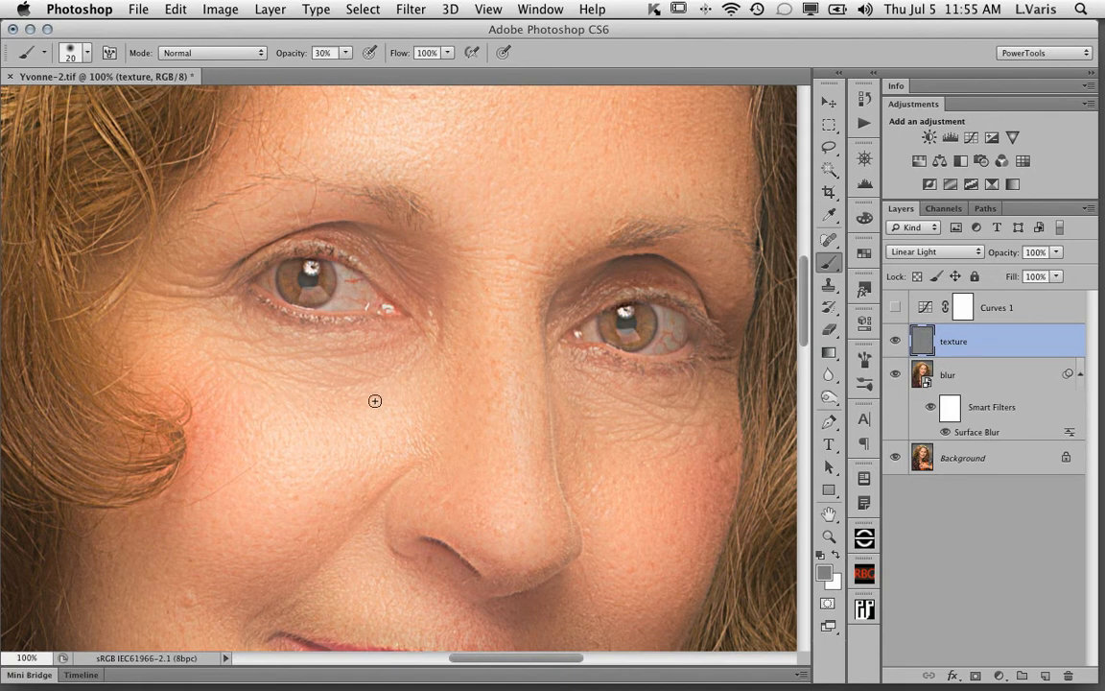
Compare the retouched eye area with the original Background layer alone, and examine the skin around the mouth and chin.
alt+click(894, 461)
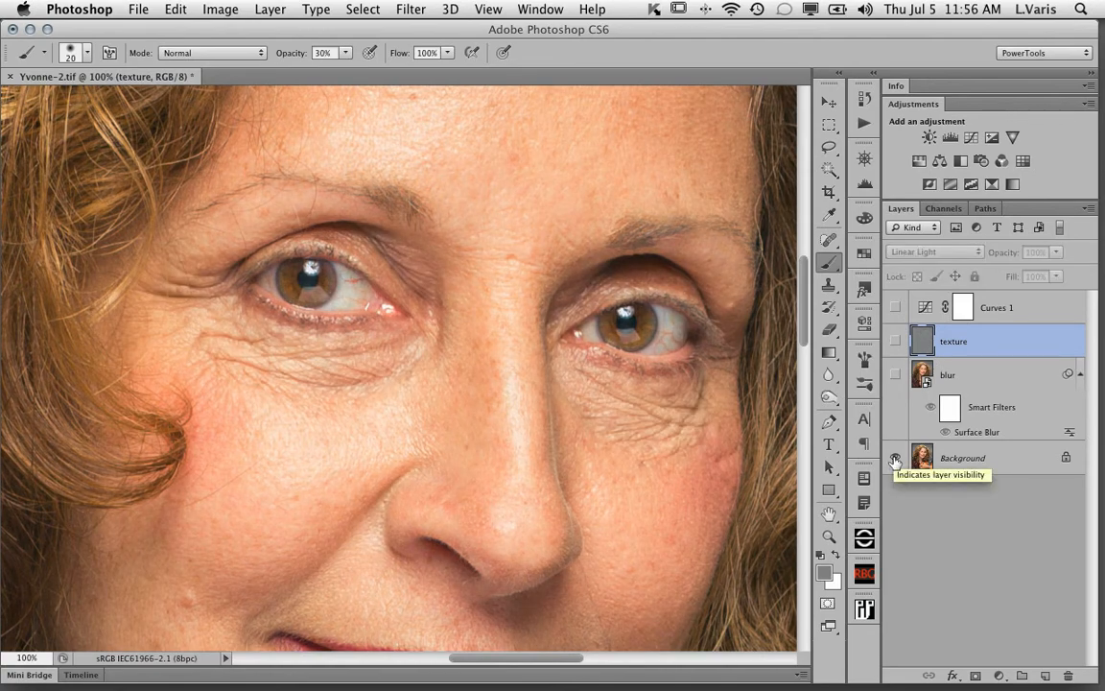
alt+click(895, 462)
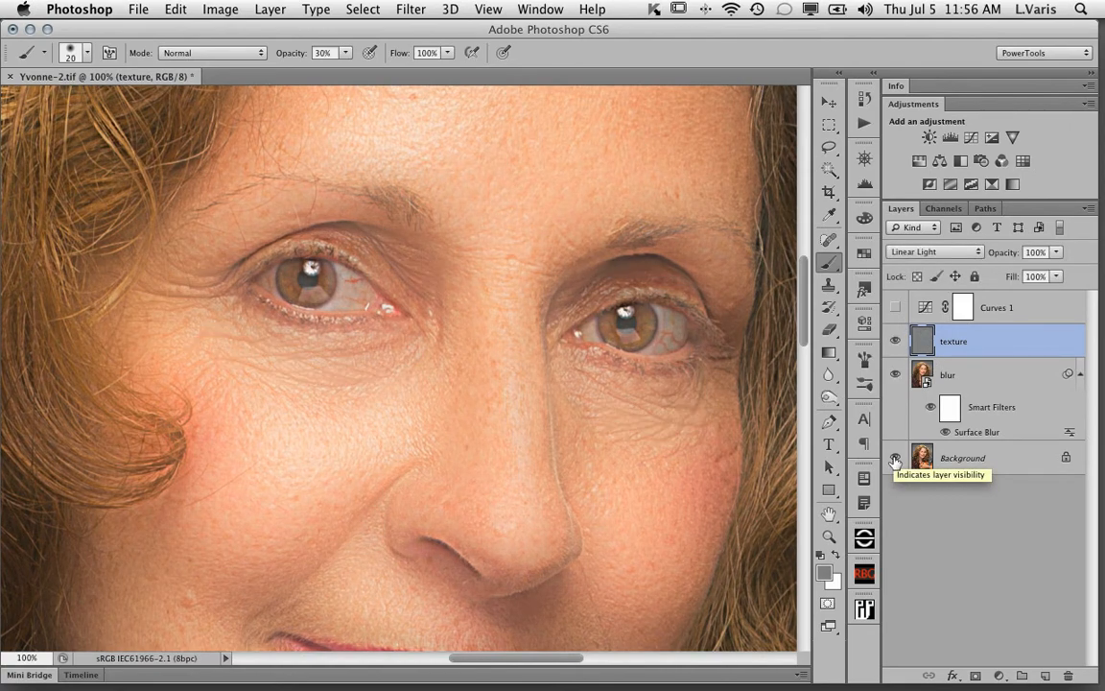
alt+click(894, 462)
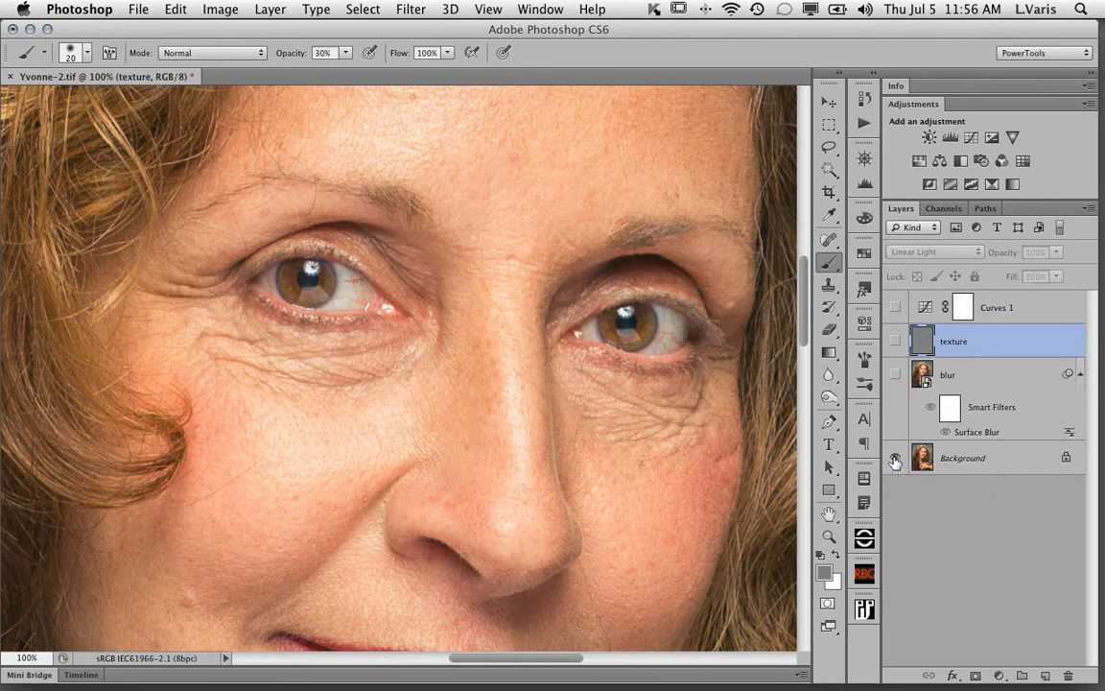
alt+click(894, 461)
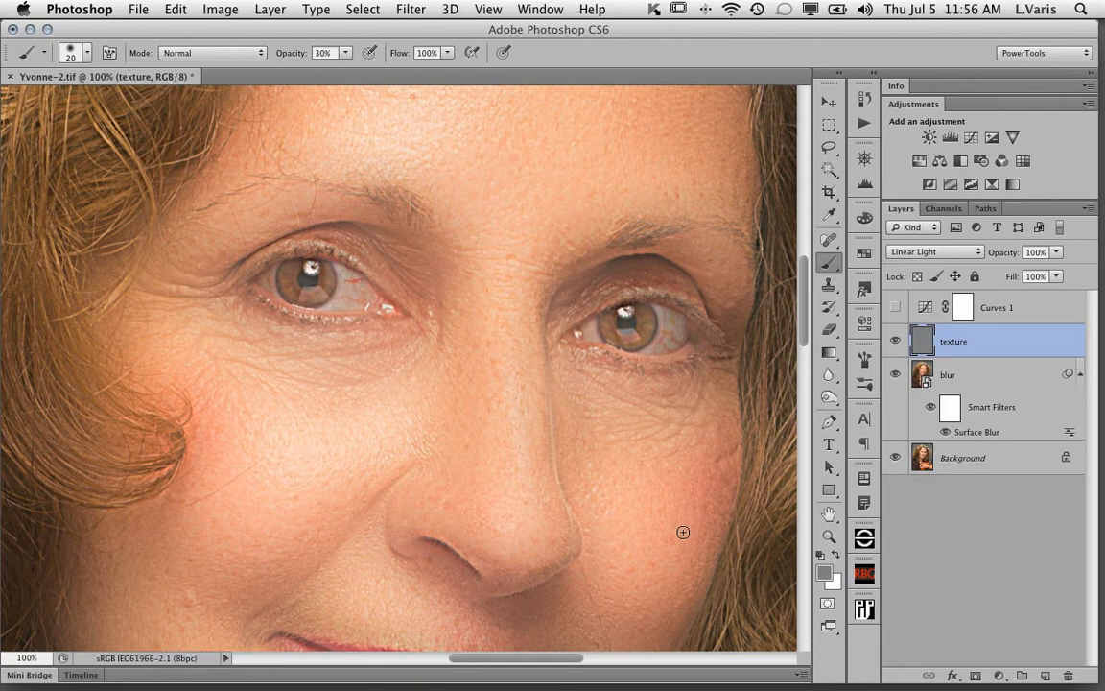
drag(659, 543, 656, 335)
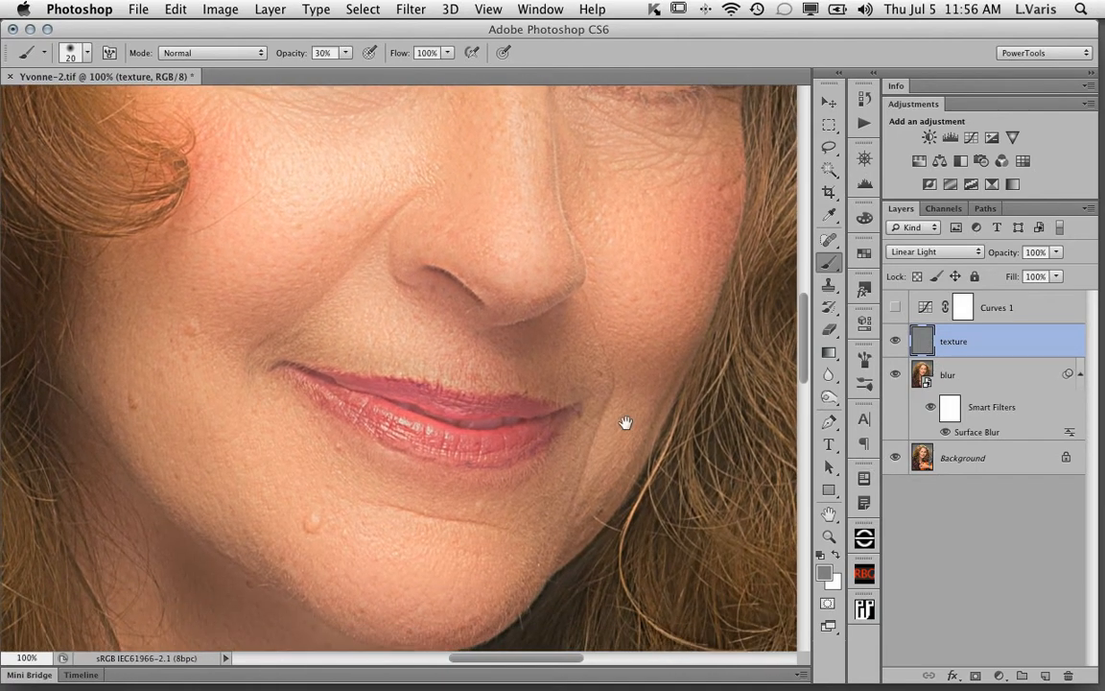
drag(619, 428, 667, 274)
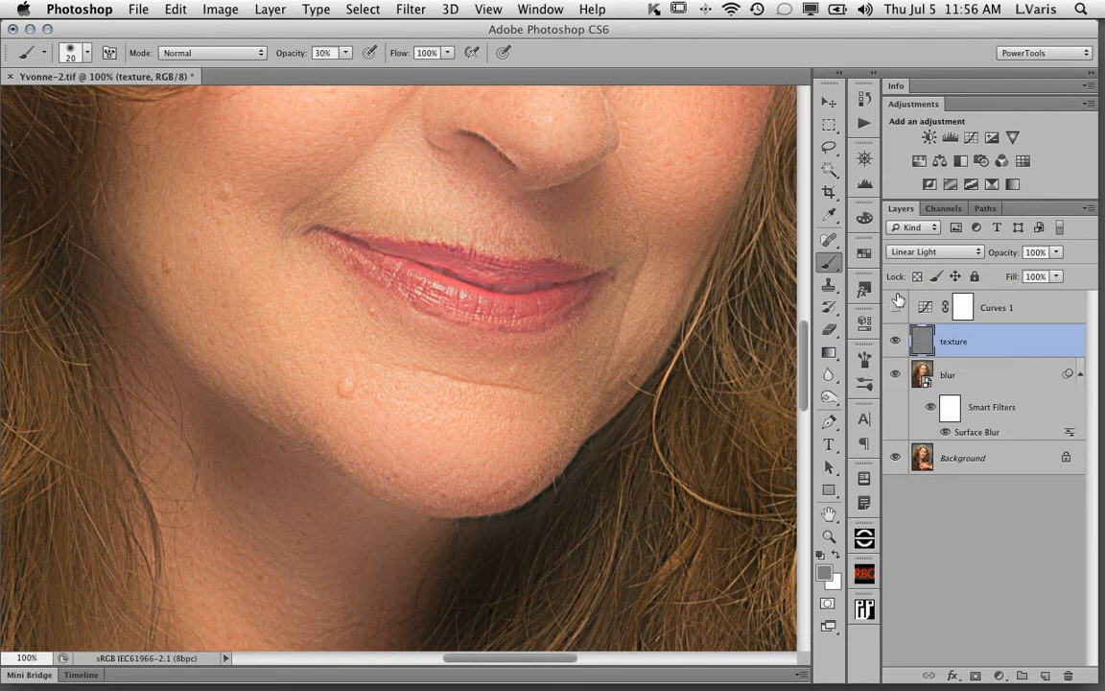
Set the texture layer's blend mode to Normal and show the Curves 1 adjustment to exaggerate the skin texture.
click(945, 253)
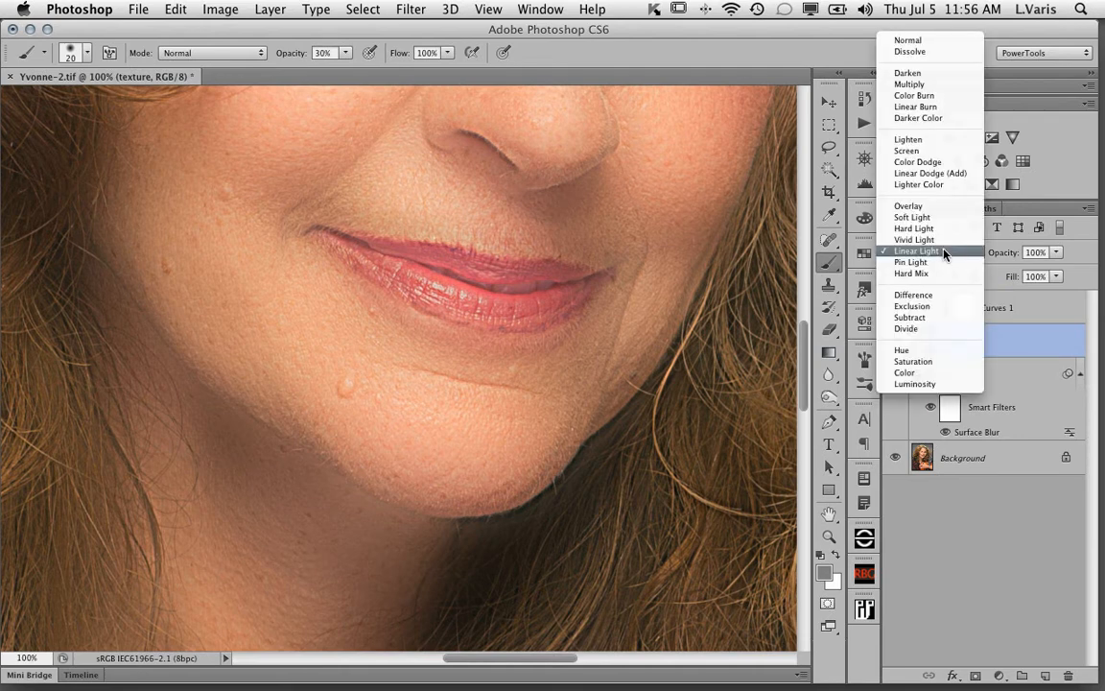
click(926, 43)
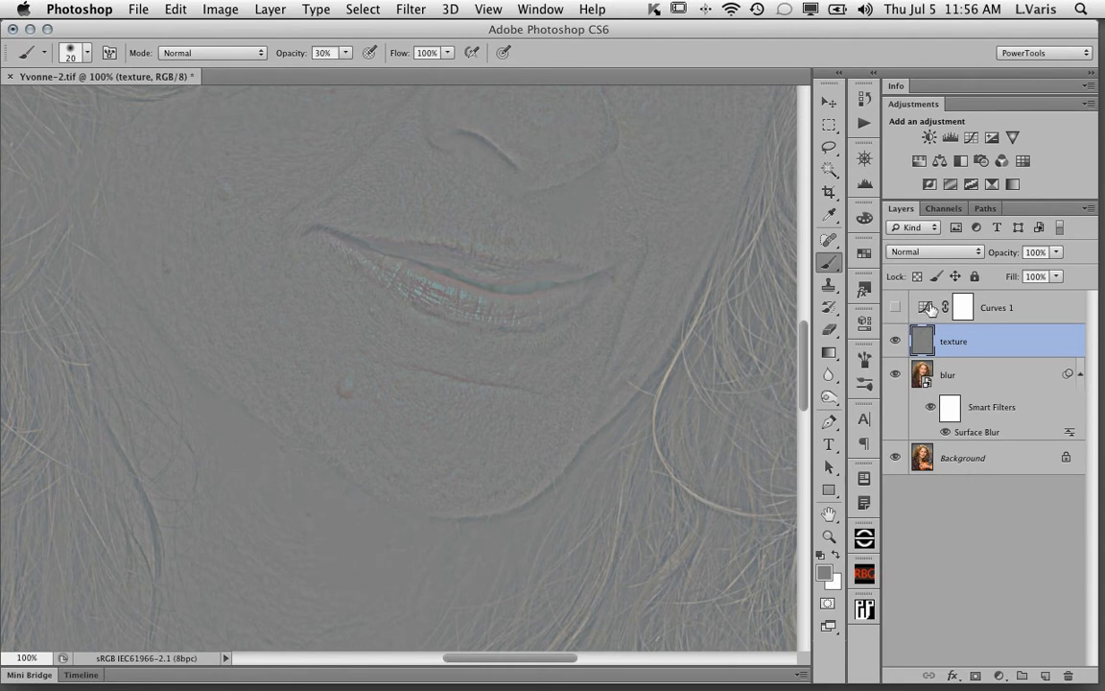
click(894, 308)
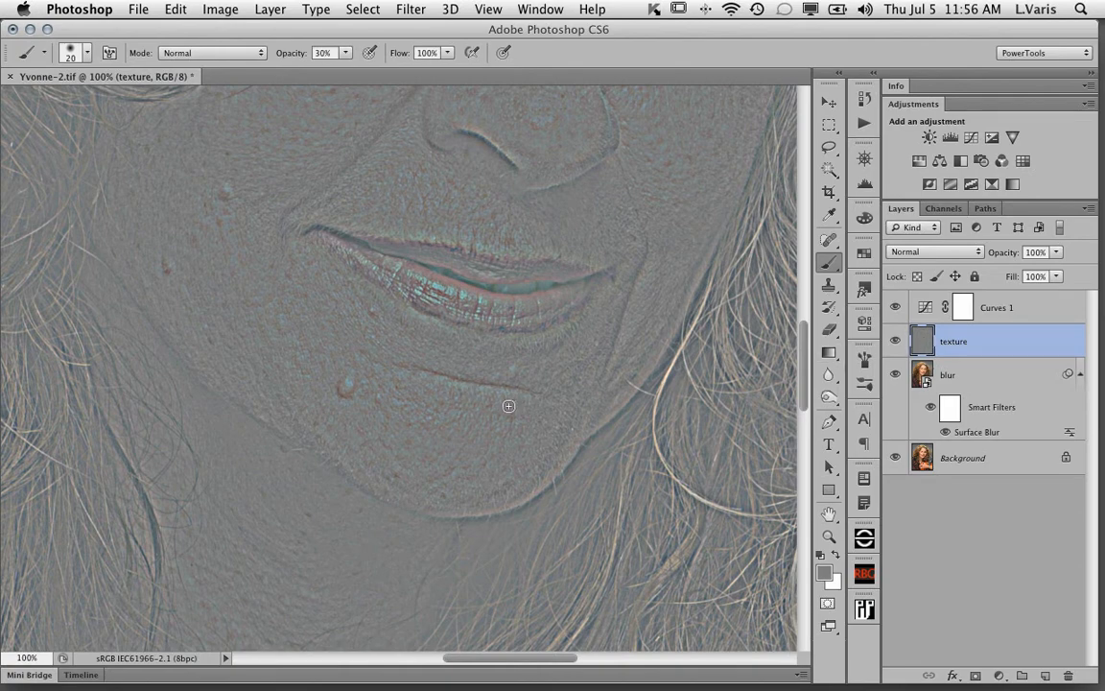
Use the Clone Stamp with a hard 7 px brush to cover the start of the chin crease with nearby skin texture.
click(462, 389)
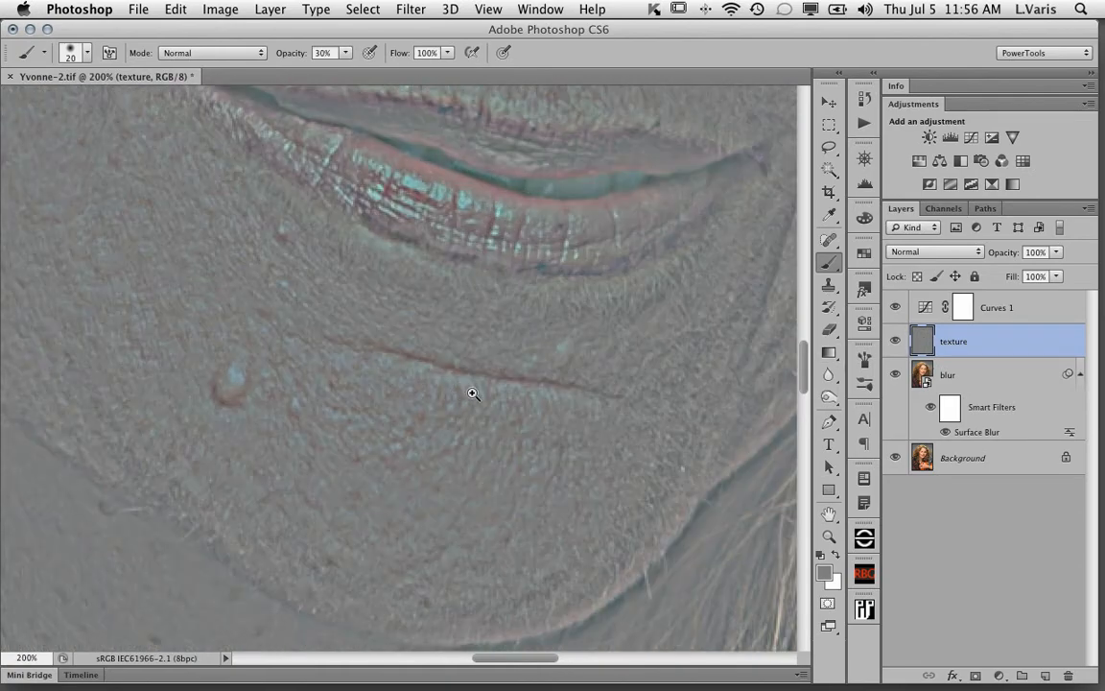
click(473, 394)
drag(576, 444, 537, 435)
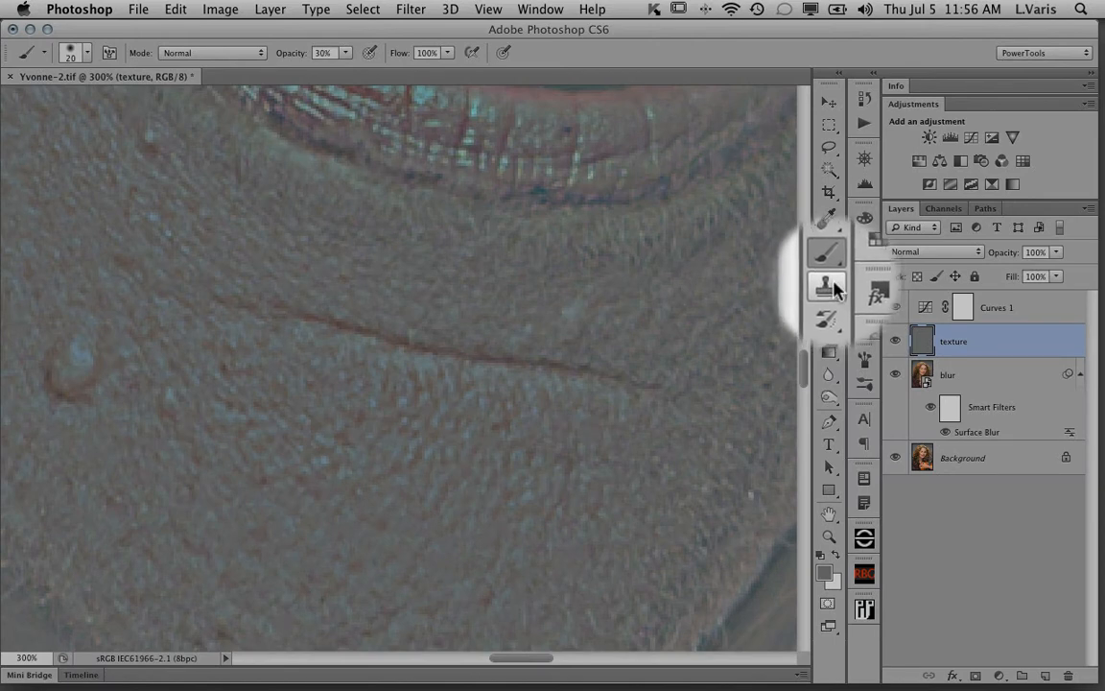
click(827, 288)
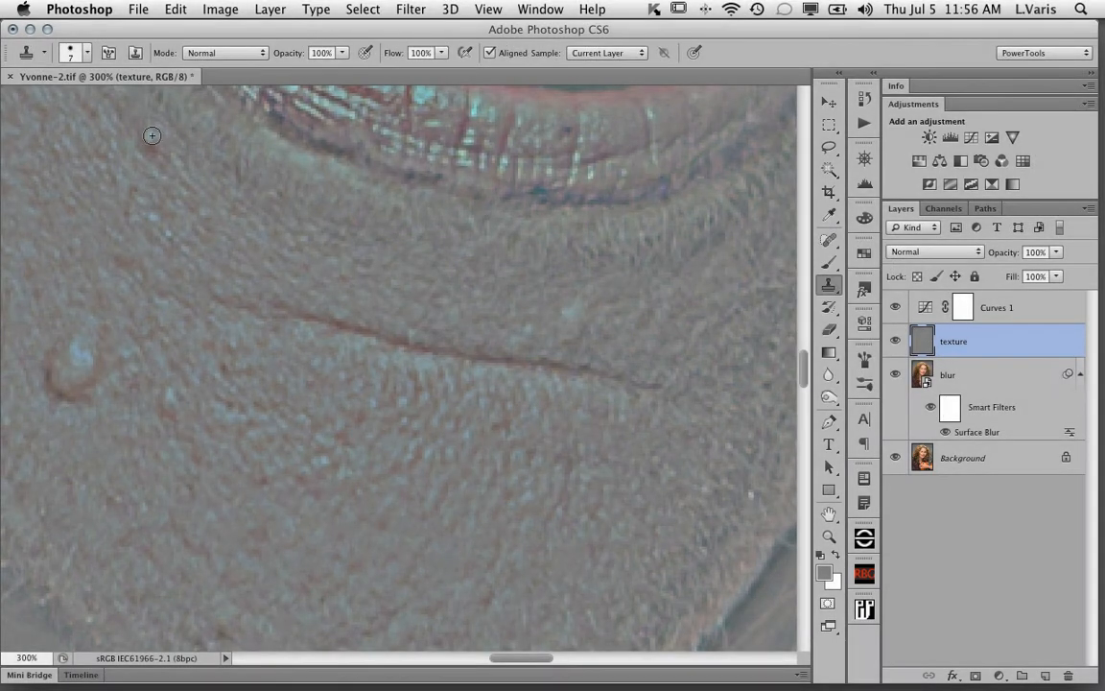
click(85, 52)
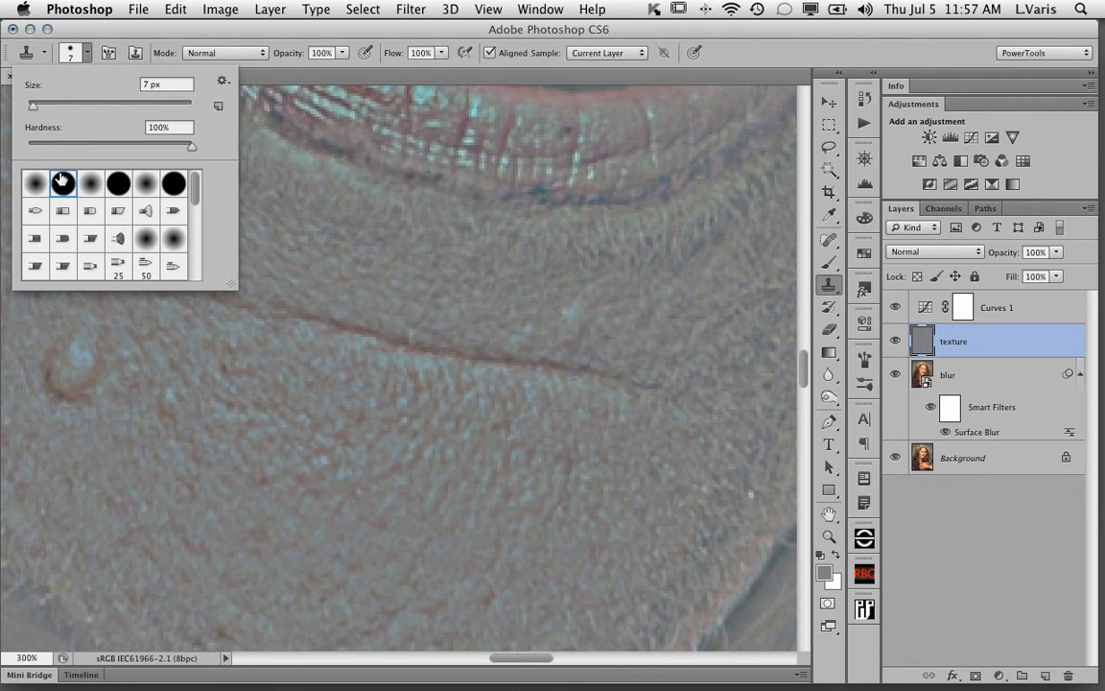
click(761, 55)
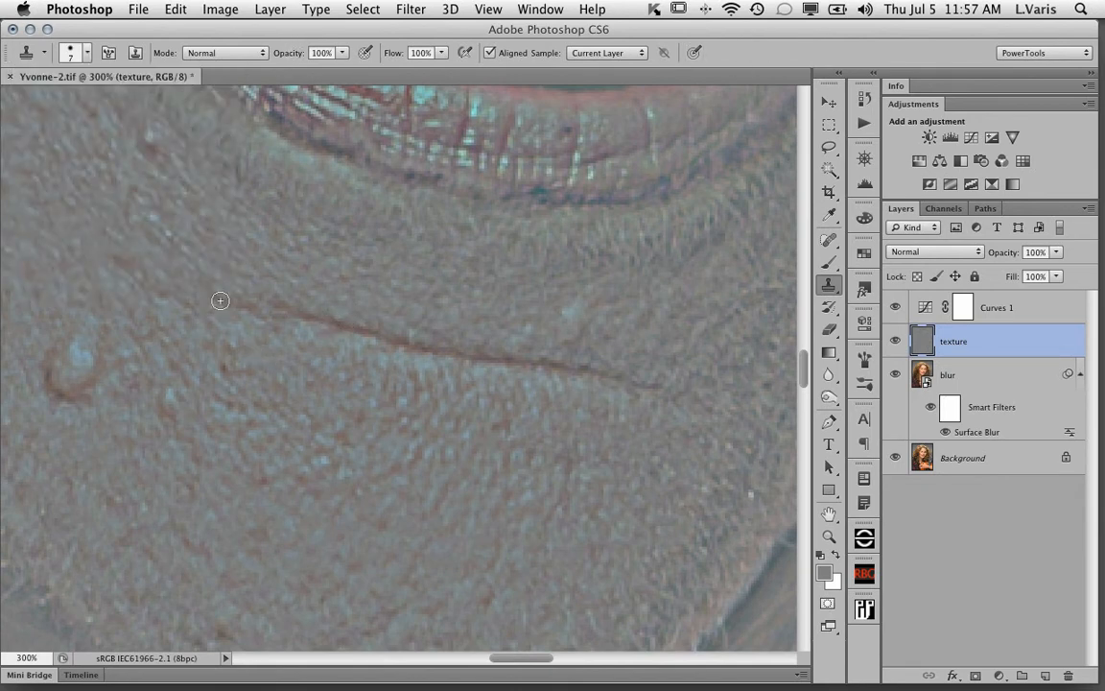
alt+click(268, 345)
click(294, 306)
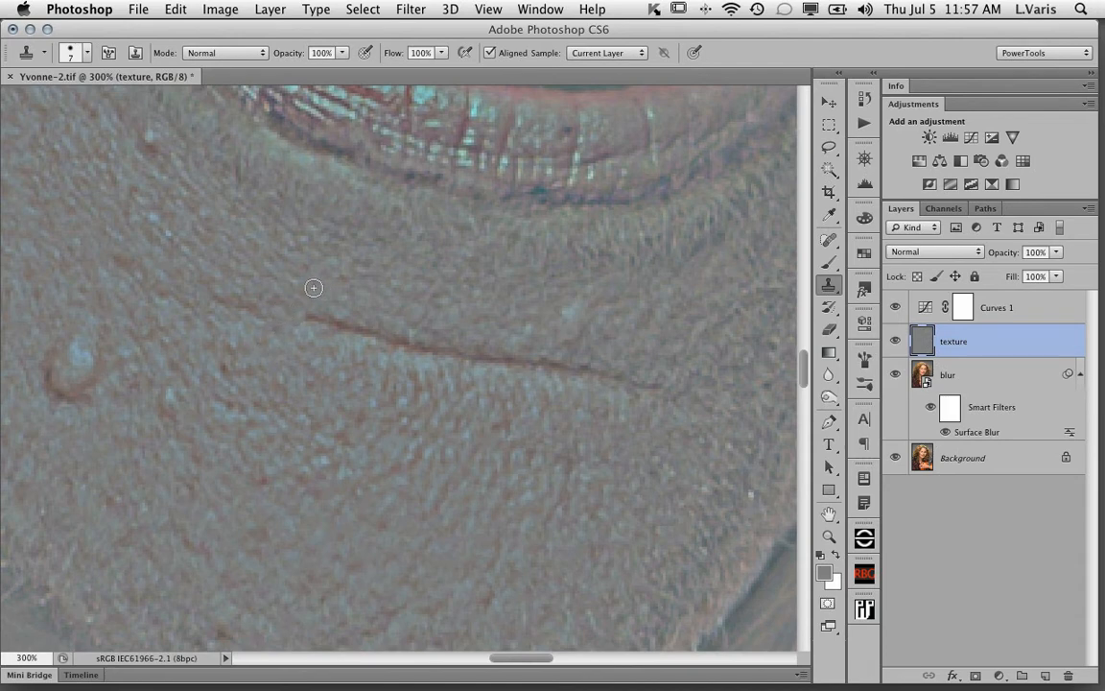
alt+click(255, 276)
click(332, 318)
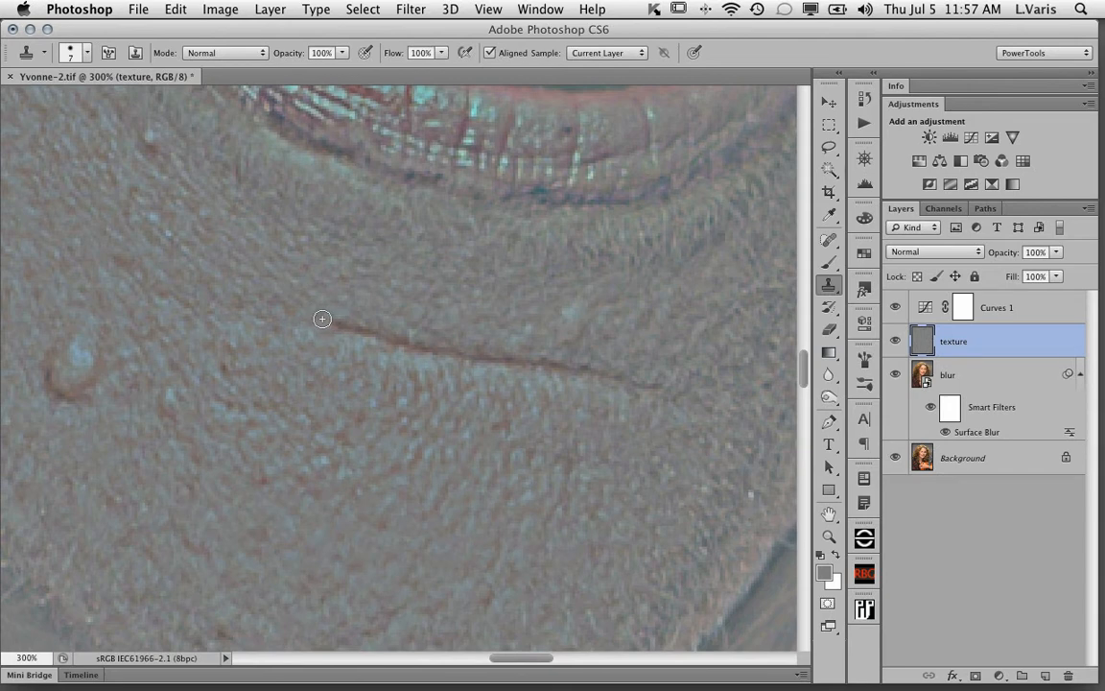
Clone sampled skin texture over the rest of the chin crease and the mole beside it, checking with Curves 1 toggled off and on.
alt+click(335, 380)
drag(333, 323, 355, 329)
drag(363, 335, 375, 338)
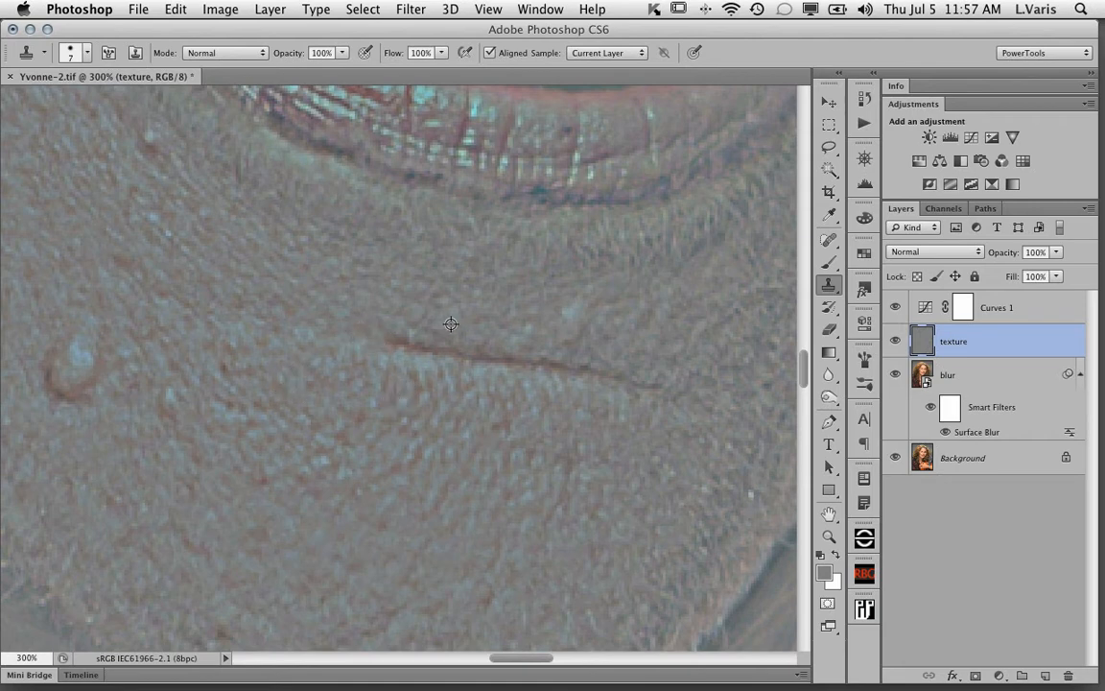
click(393, 340)
drag(562, 365, 582, 366)
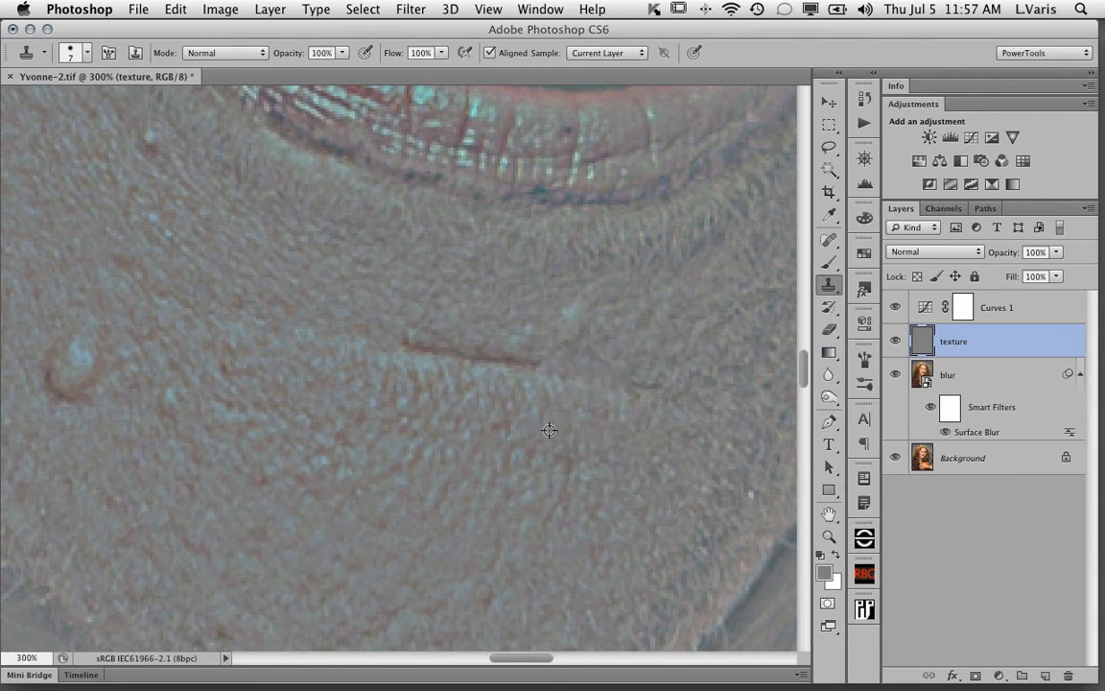
drag(539, 369, 521, 364)
drag(505, 360, 493, 358)
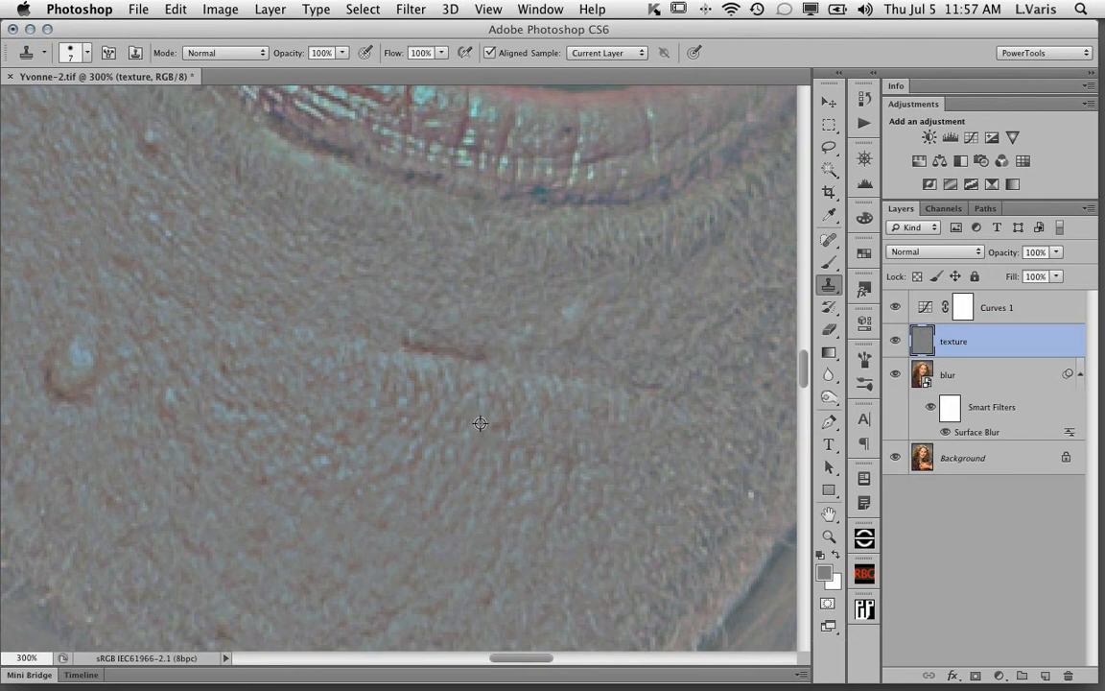
alt+click(512, 412)
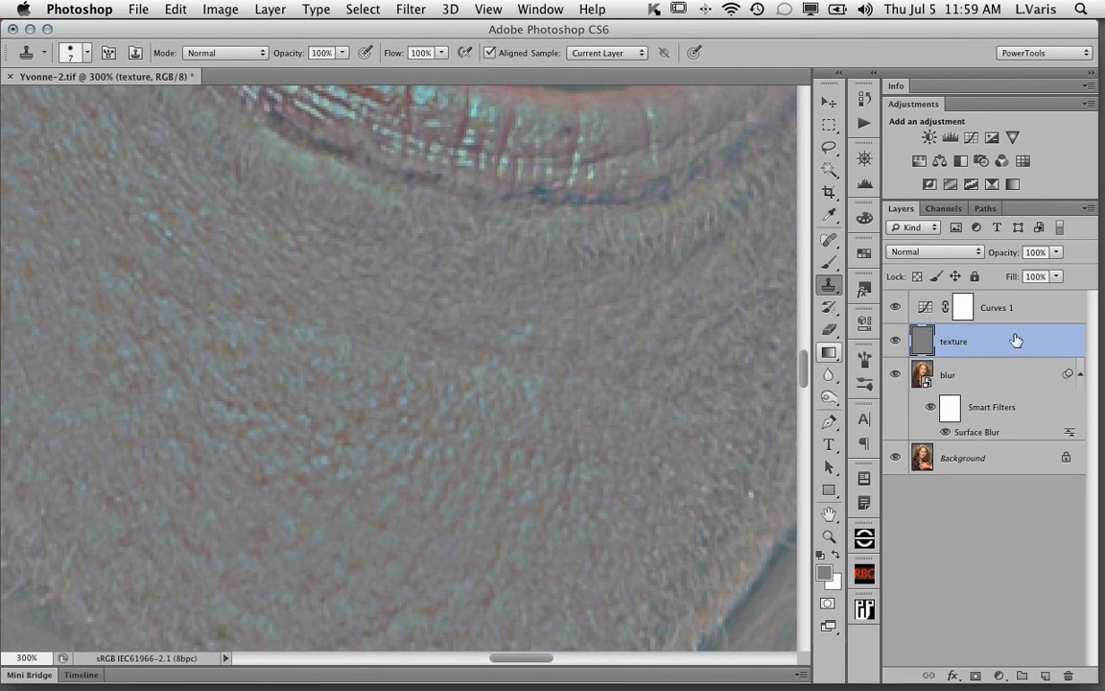
click(896, 308)
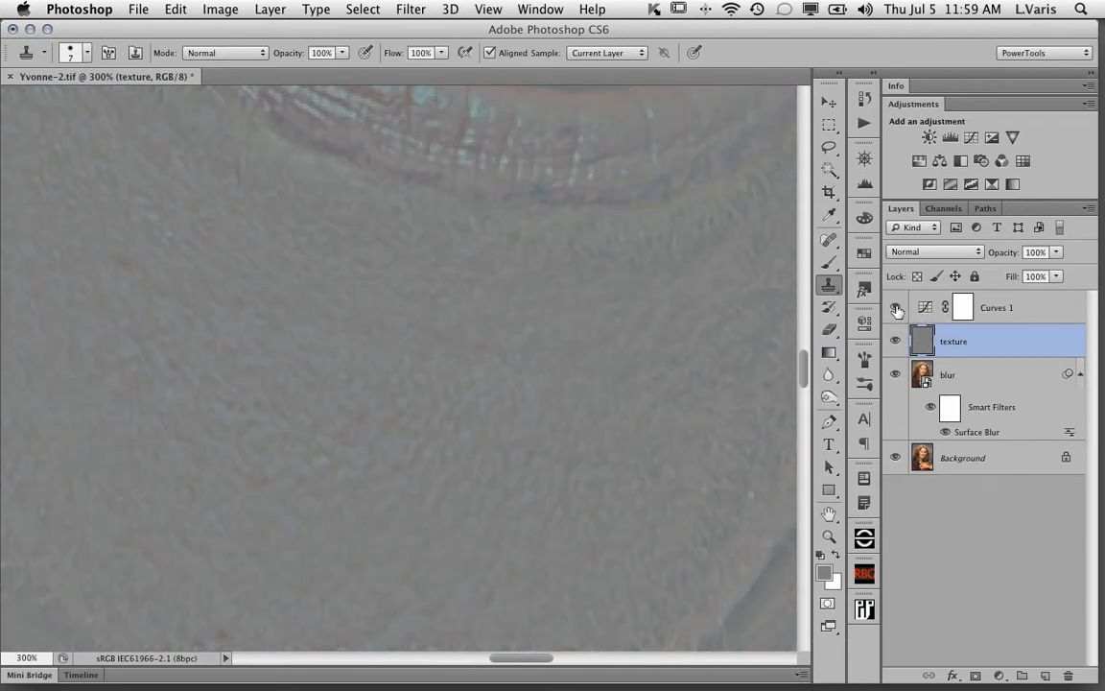
click(896, 308)
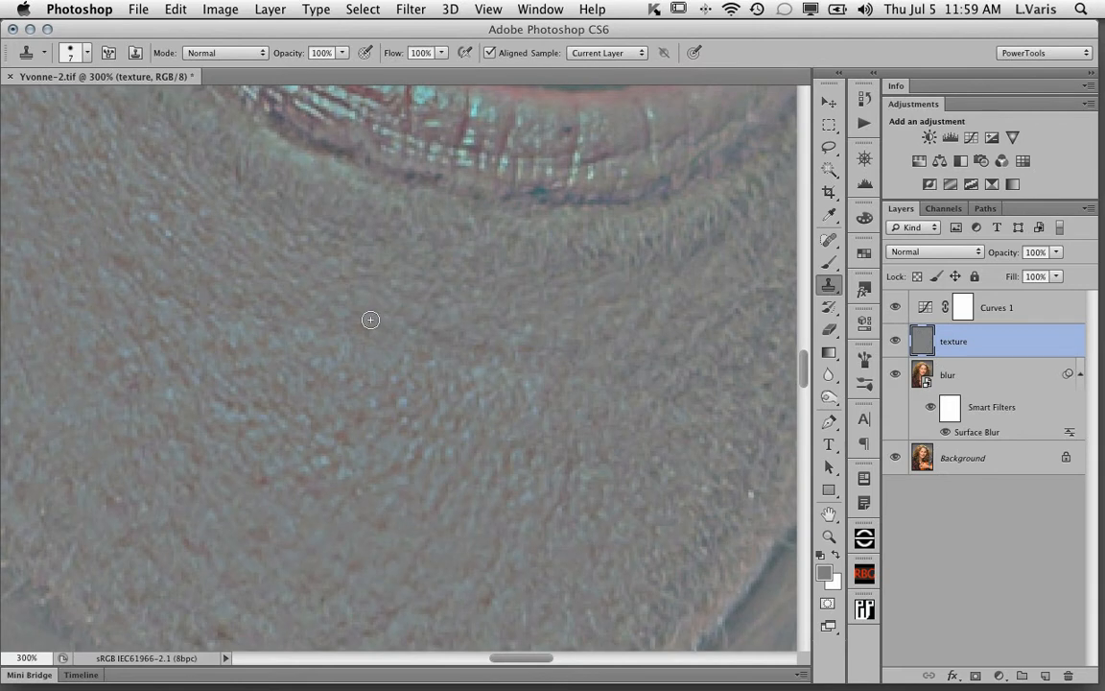
Remove the dark texture spots along the lower lip's edge with the Content-Aware Spot Healing Brush.
mouse_move(456, 316)
mouse_down()
mouse_move(435, 347)
mouse_move(410, 440)
mouse_move(360, 419)
mouse_move(348, 437)
mouse_up()
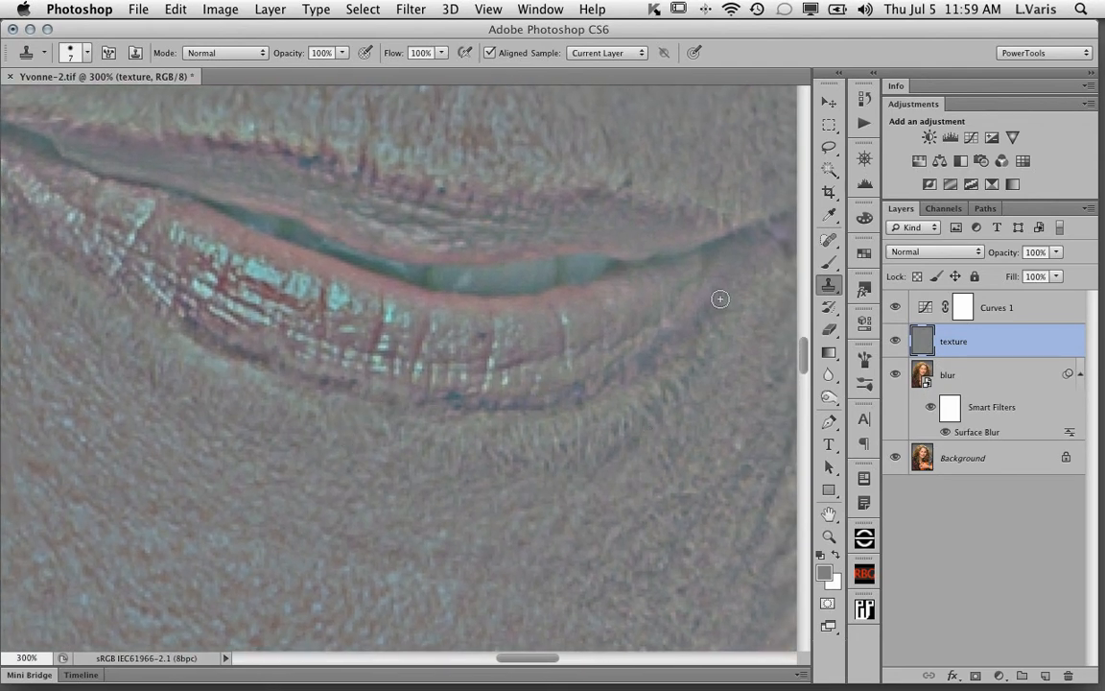
click(831, 243)
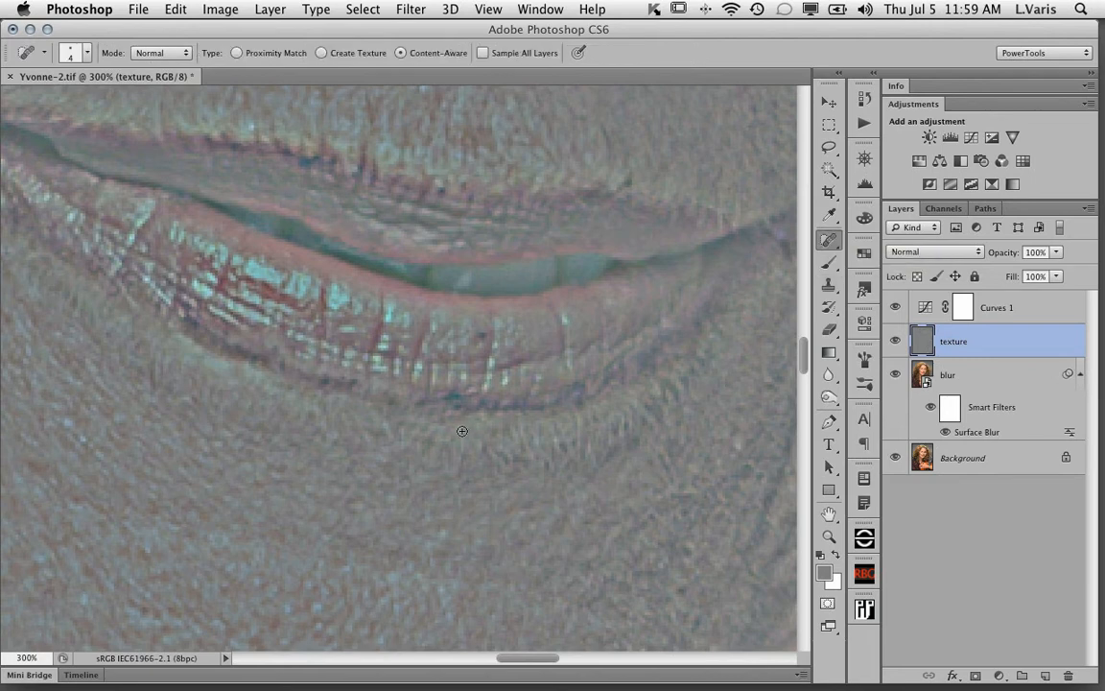
drag(461, 399, 464, 404)
click(487, 404)
drag(489, 405, 514, 403)
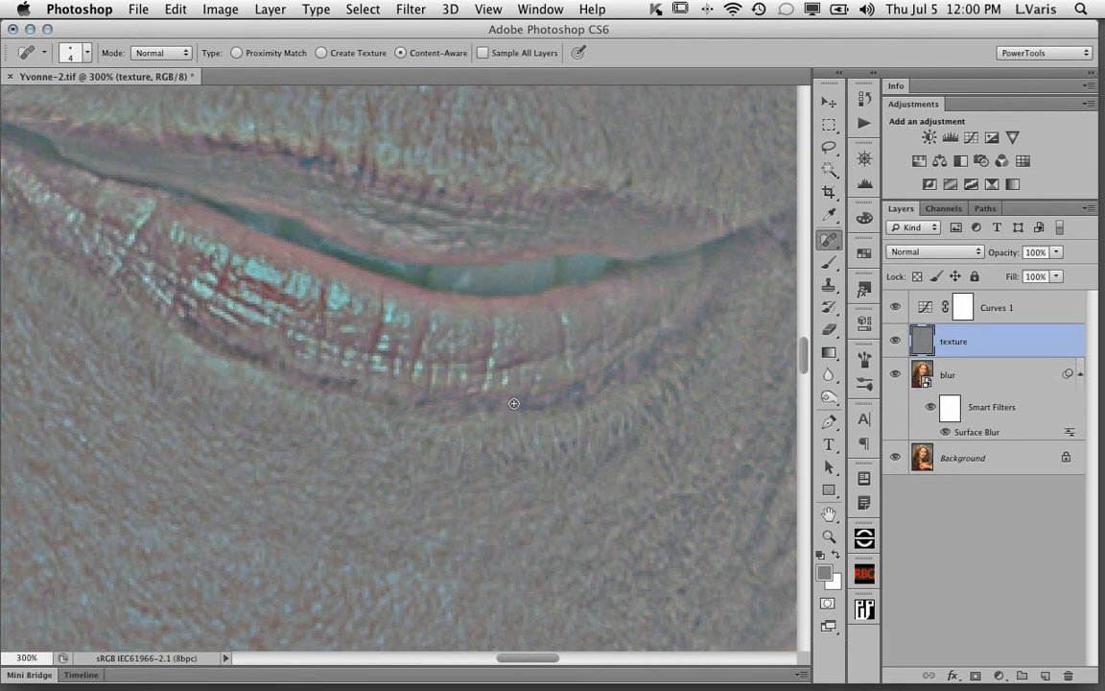
click(514, 403)
click(553, 400)
click(185, 316)
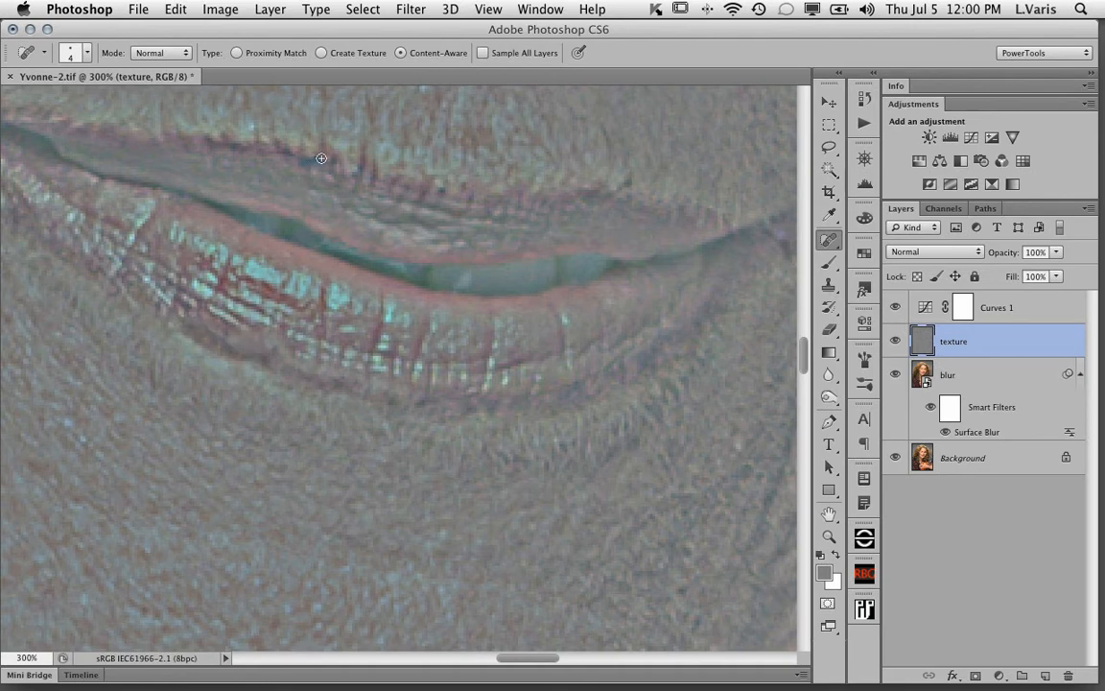
Heal the dark spots along the upper lip's edge, the mouth corner, and the small blemish on the cheek above it.
drag(322, 157, 305, 164)
click(358, 168)
click(332, 164)
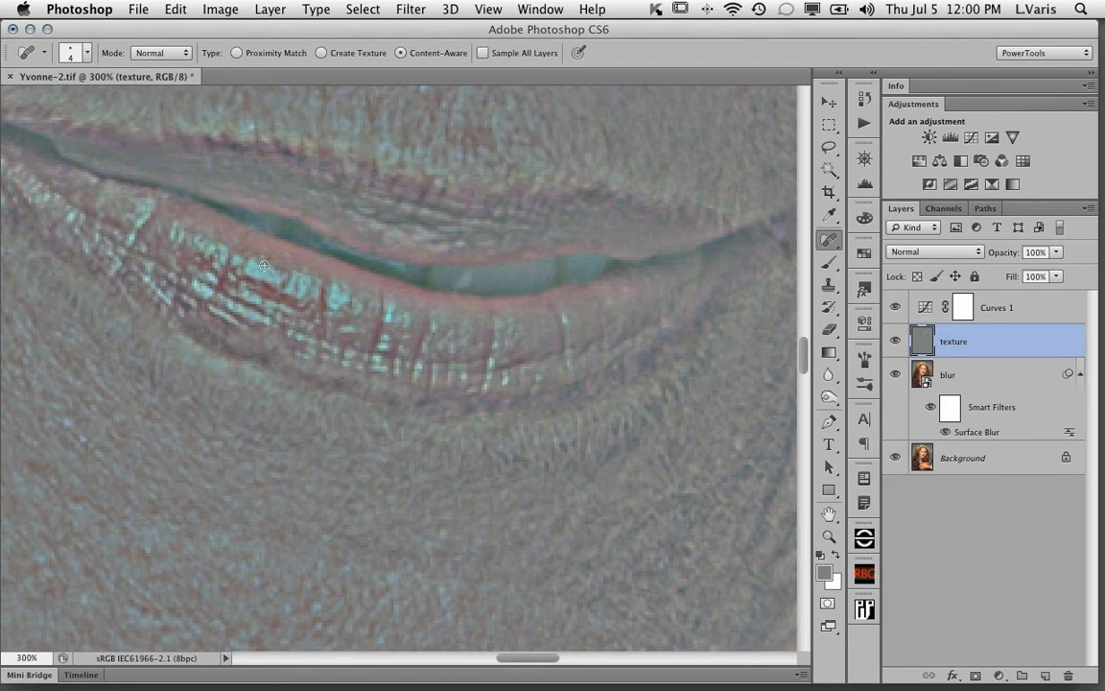
mouse_move(718, 250)
mouse_down()
mouse_move(624, 255)
mouse_move(633, 249)
mouse_up()
drag(701, 240, 713, 259)
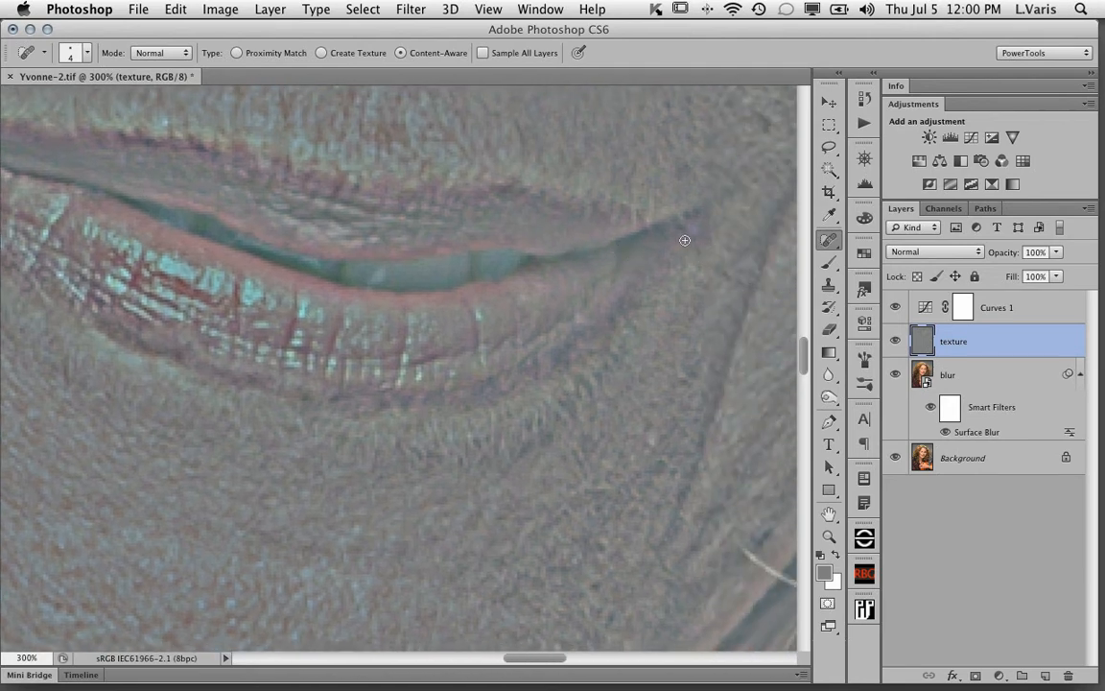
drag(757, 110, 758, 116)
Heal the moles and dark spots on the cheek beside the opposite mouth corner.
mouse_move(420, 473)
mouse_down()
mouse_move(402, 440)
mouse_move(308, 372)
mouse_move(229, 294)
mouse_move(395, 397)
mouse_up()
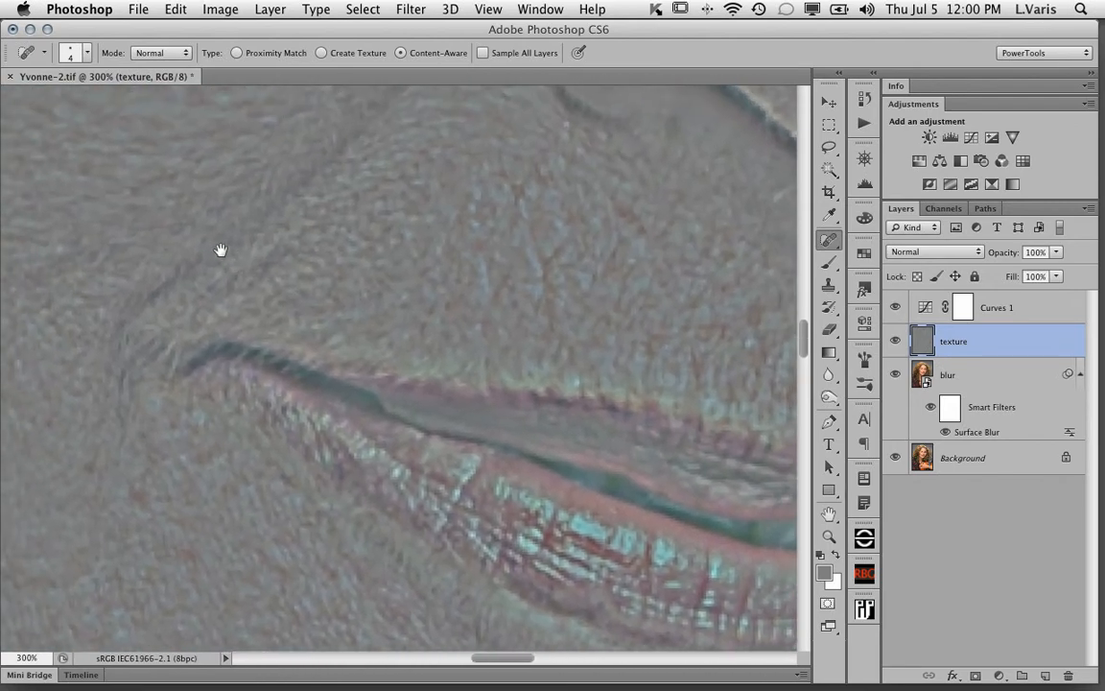
drag(220, 249, 418, 185)
mouse_move(268, 251)
mouse_down()
mouse_move(301, 300)
mouse_move(376, 346)
mouse_up()
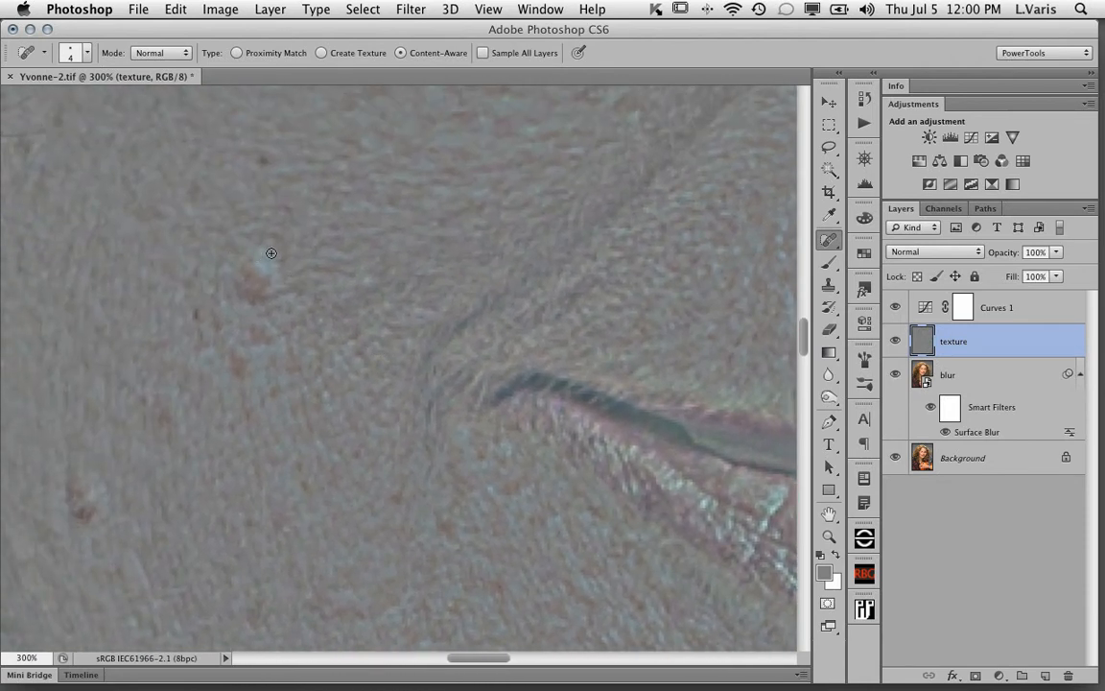
mouse_move(270, 255)
mouse_down()
mouse_move(272, 289)
mouse_move(247, 278)
mouse_move(249, 249)
mouse_move(216, 267)
mouse_move(242, 268)
mouse_up()
click(194, 312)
drag(78, 483, 78, 504)
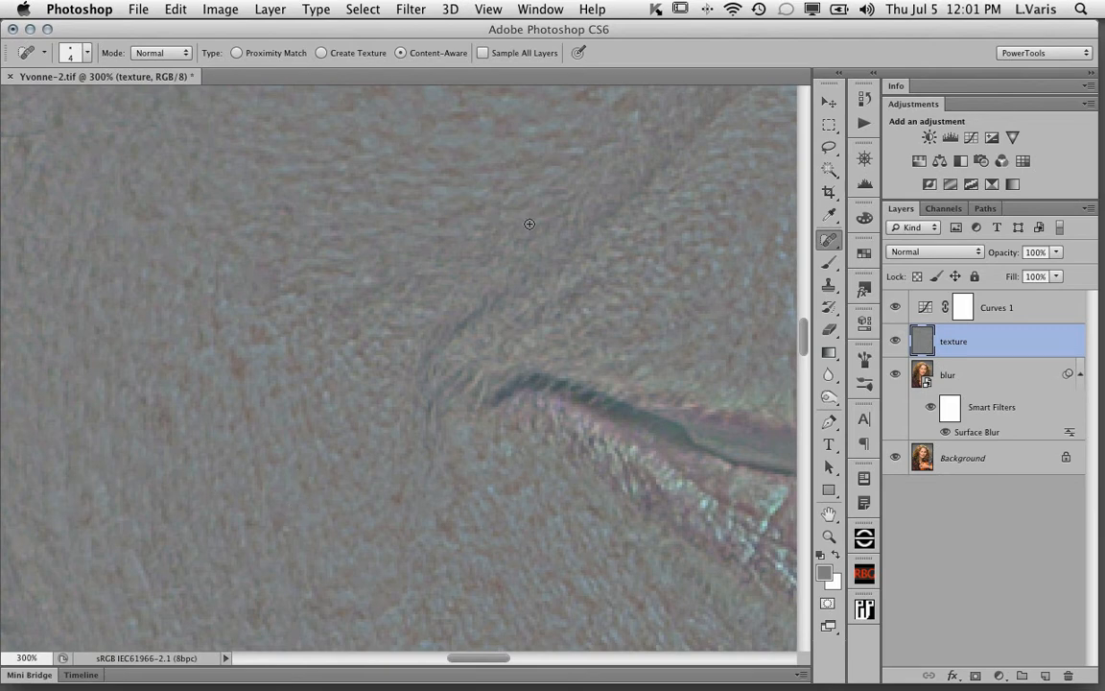
Hide the Curves 1 adjustment and return the texture layer's blend mode to Linear Light.
click(895, 309)
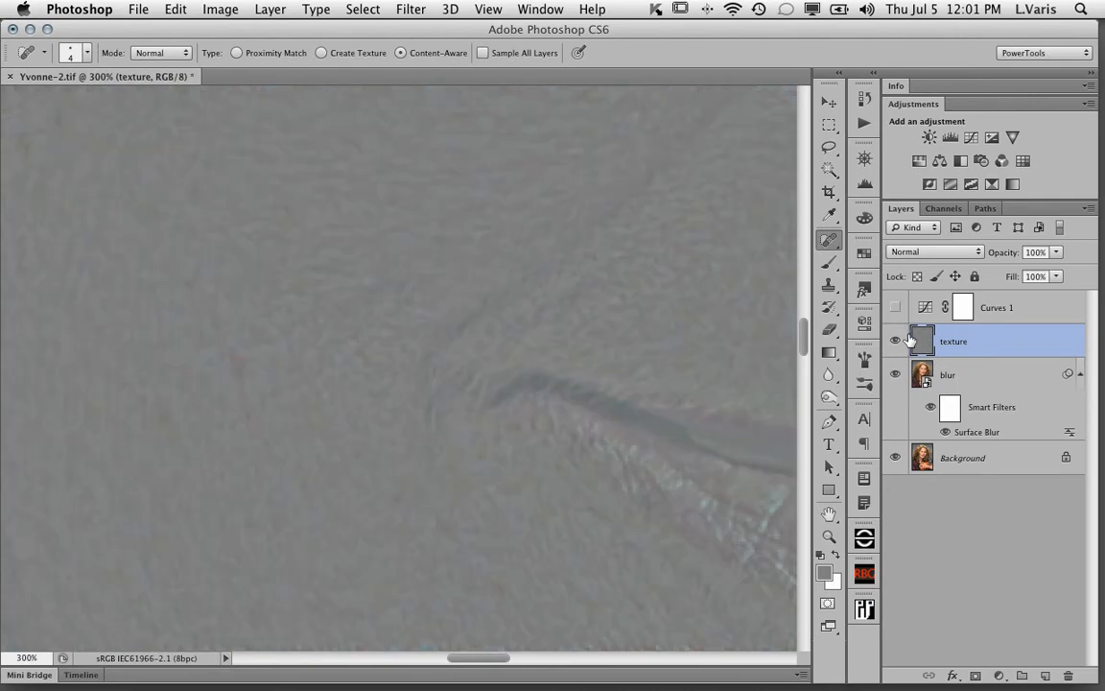
click(931, 253)
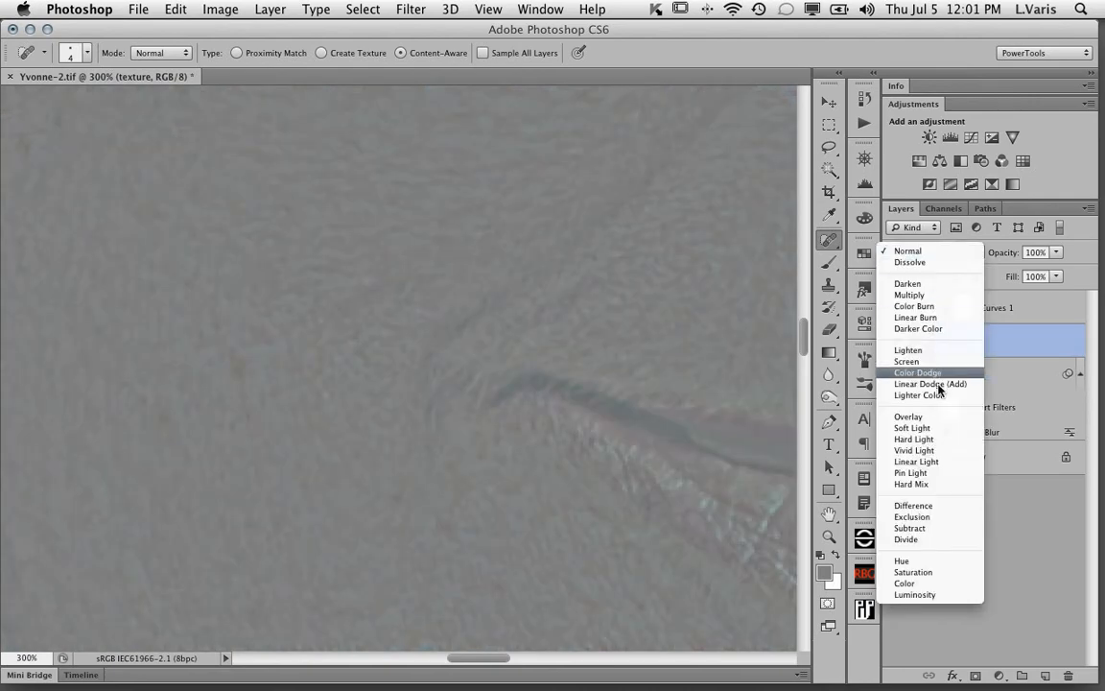
click(939, 463)
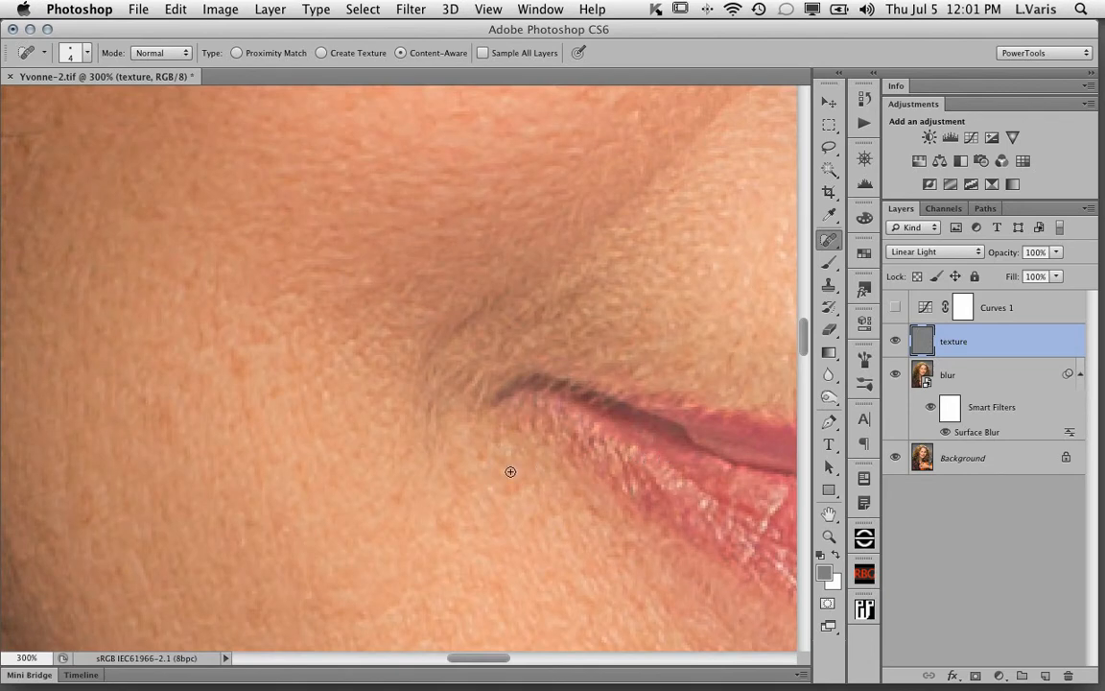
Compare the retouched mouth, cheeks and chin at 100% with the original Background layer shown alone.
key(super+minus)
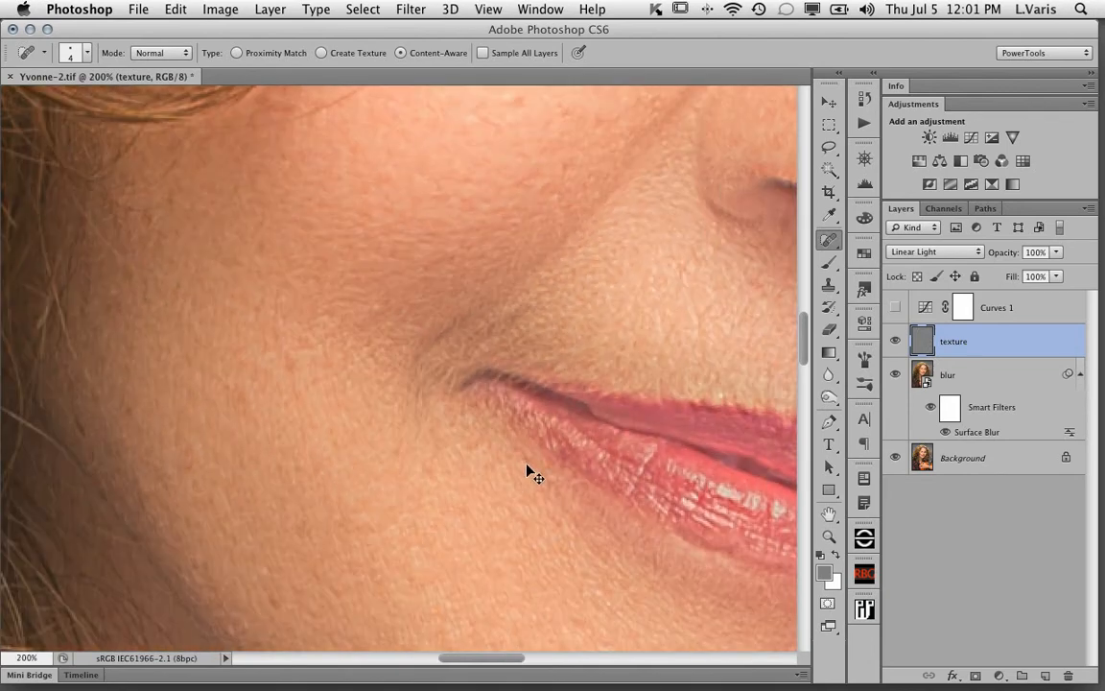
key(super+minus)
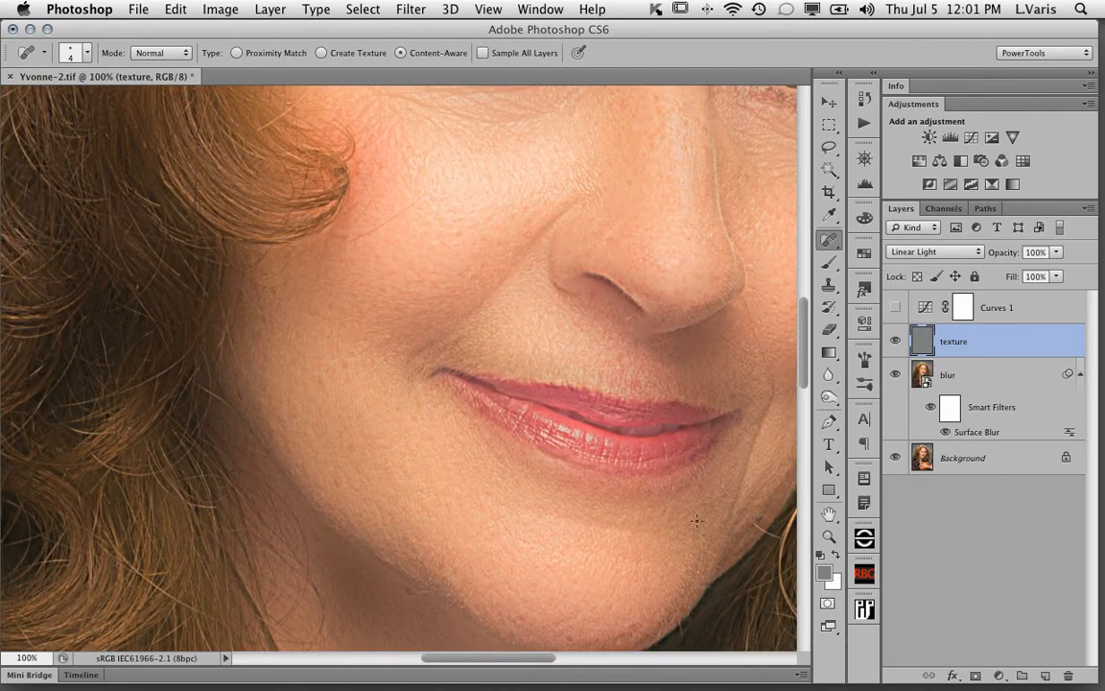
drag(691, 501, 512, 457)
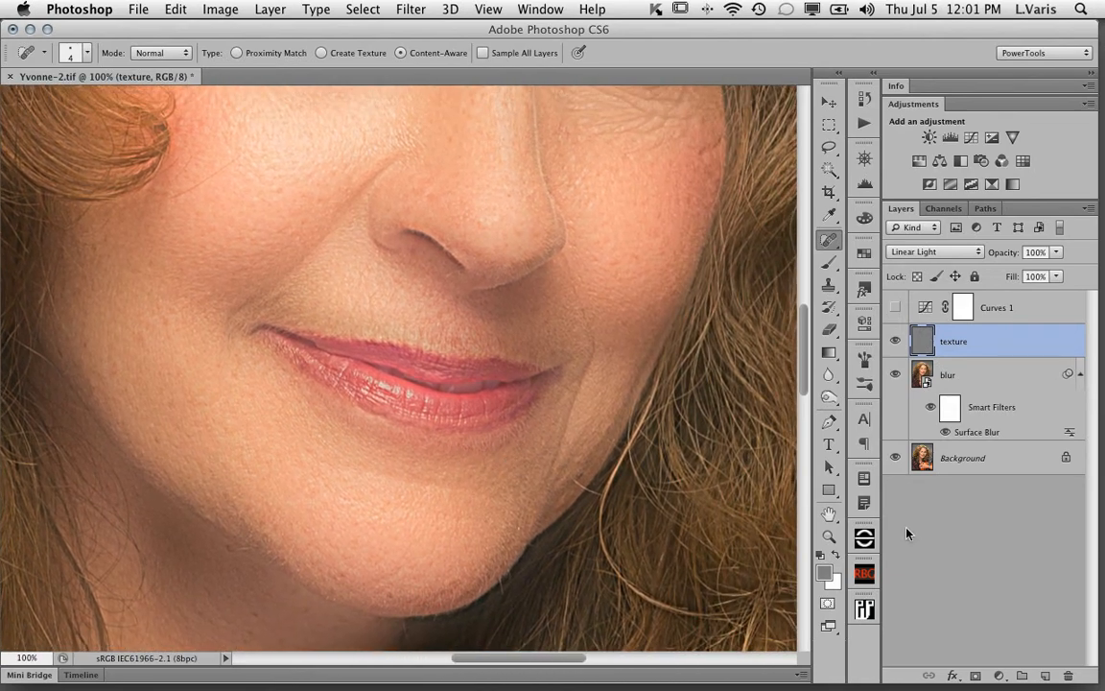
alt+click(897, 460)
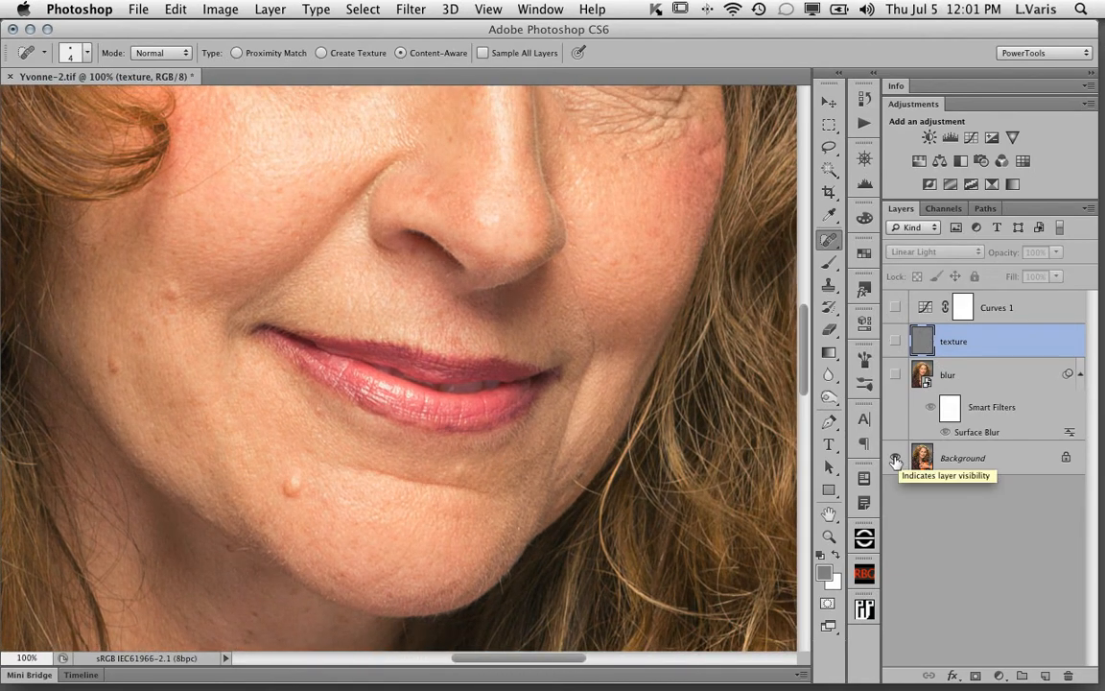
alt+click(896, 460)
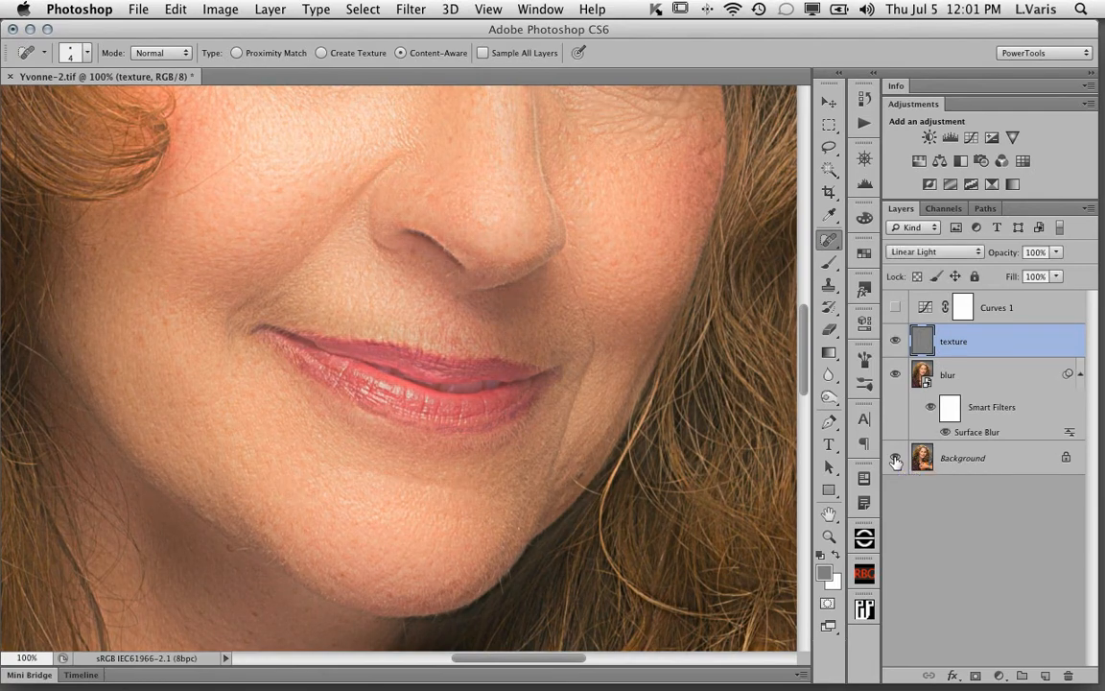
alt+click(896, 460)
alt+click(896, 459)
alt+click(896, 460)
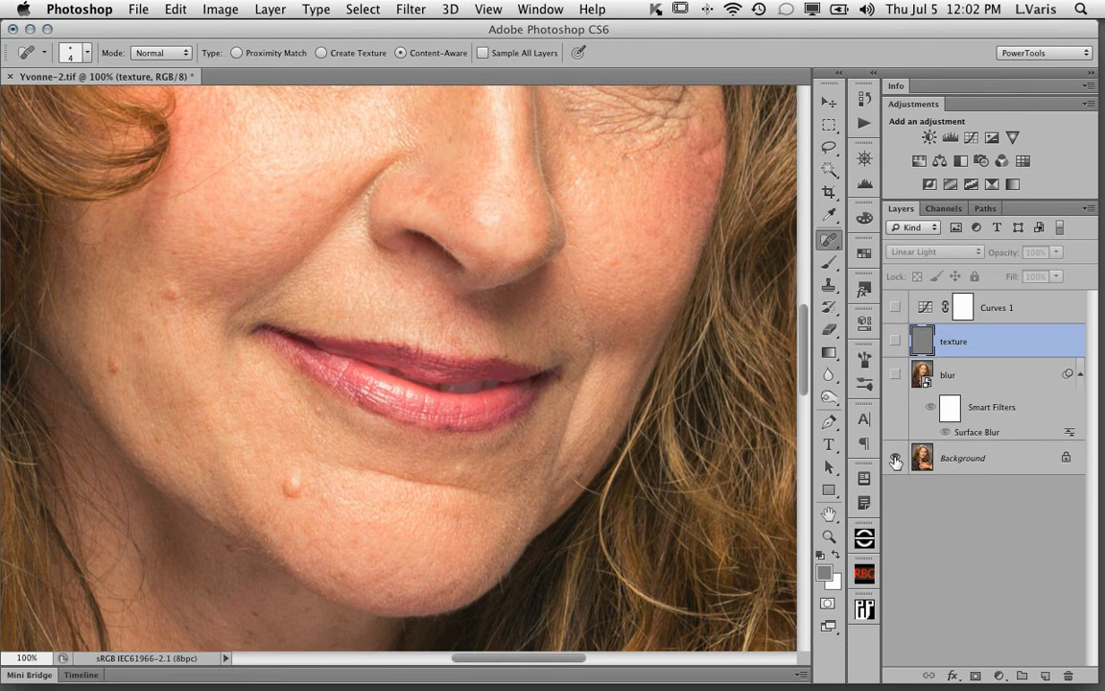
alt+click(895, 461)
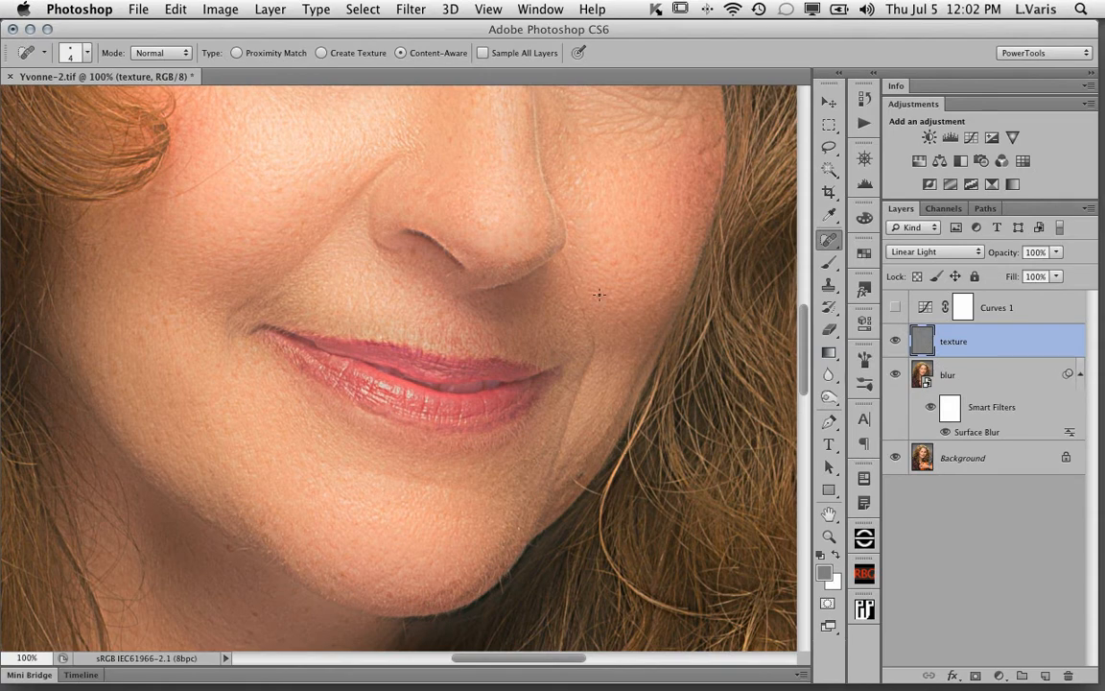
Hide the texture layer and stamp the visible layers into a new merged layer directly above the blur layer.
scroll(595, 299, up, 5)
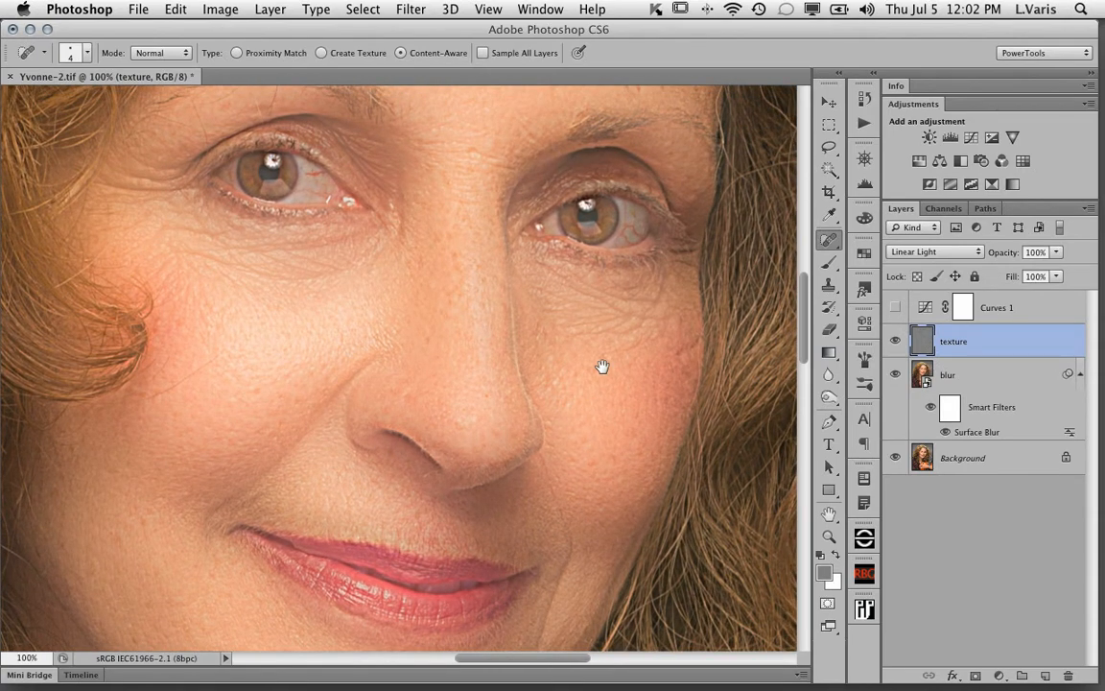
scroll(603, 367, up, 4)
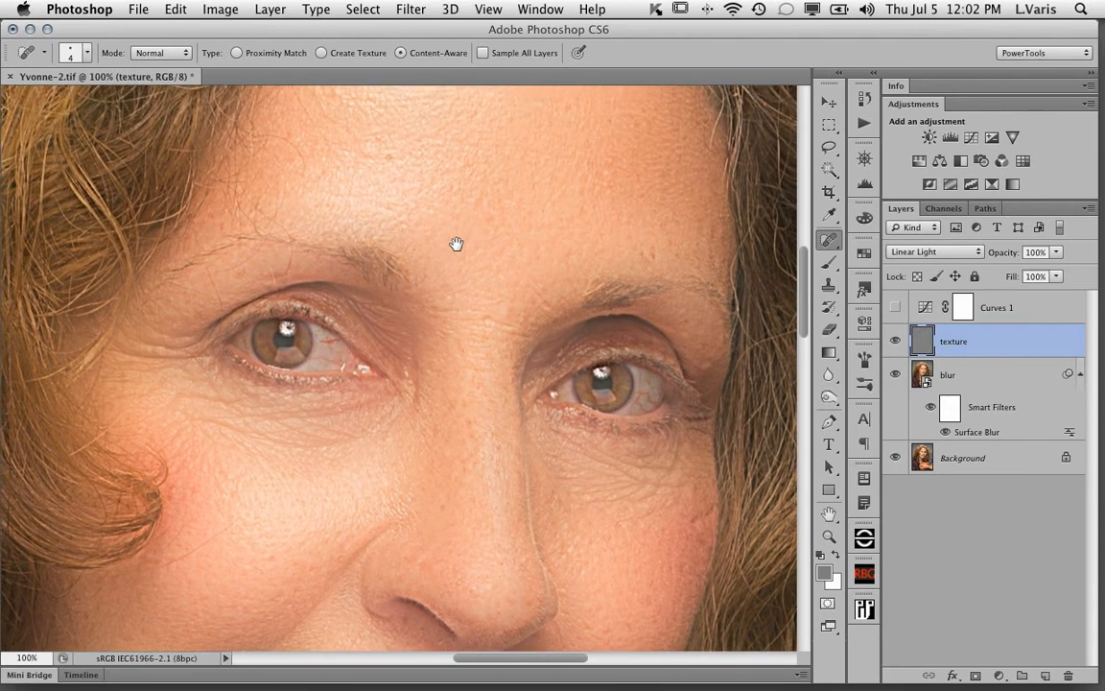
scroll(457, 244, up, 2)
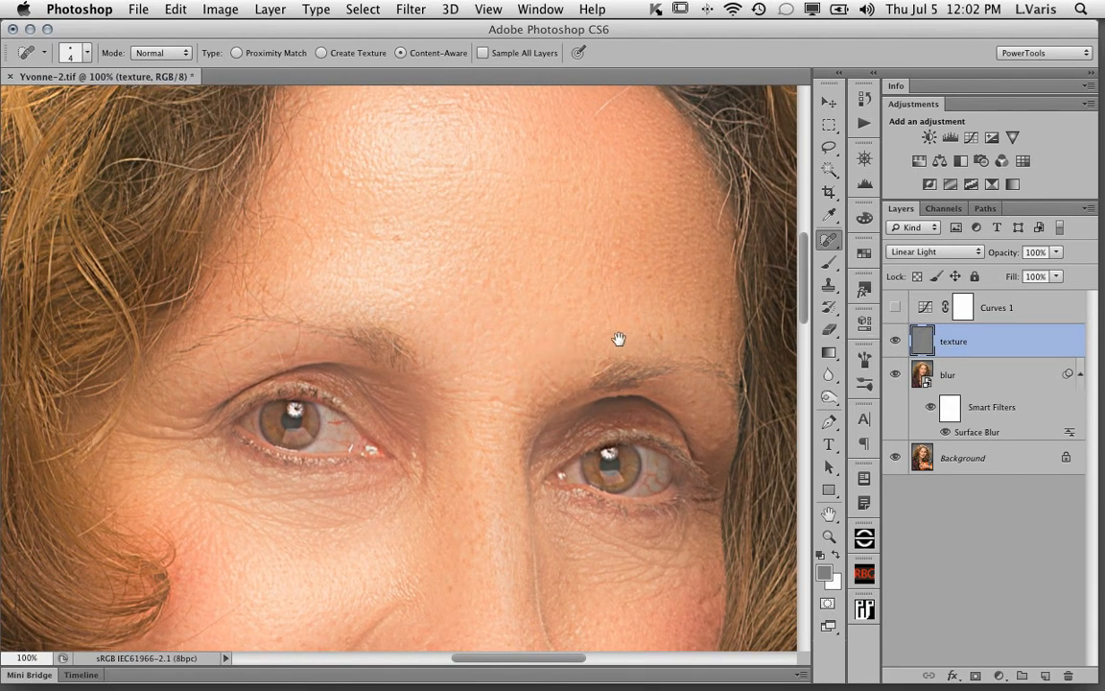
key(super+minus)
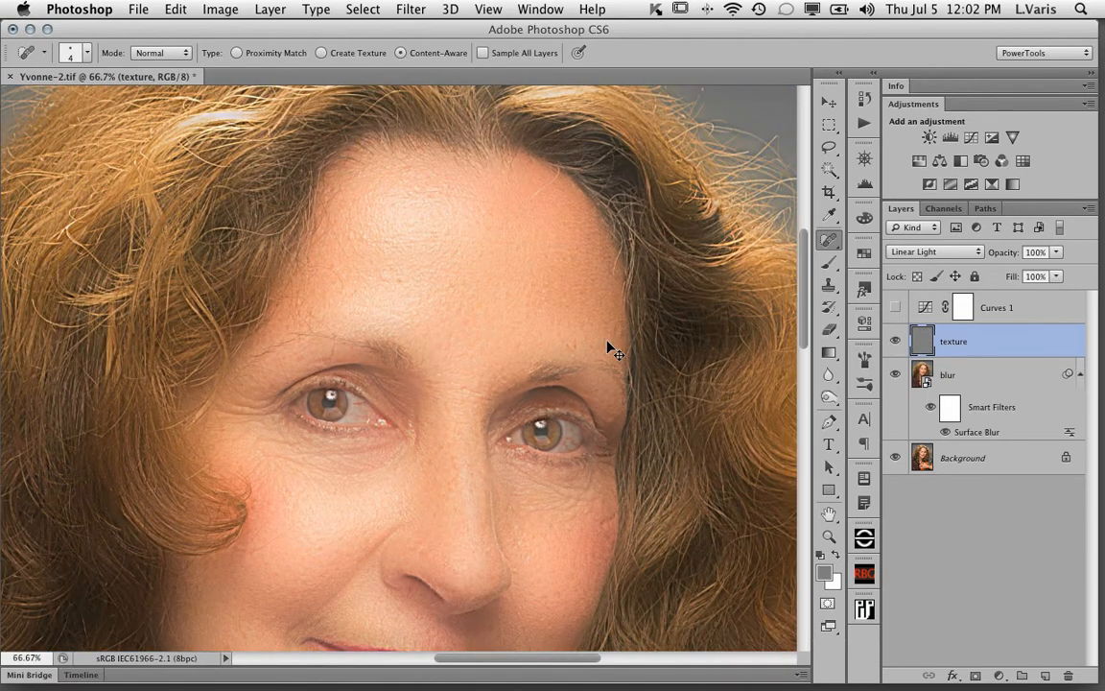
key(super+minus)
drag(484, 341, 488, 240)
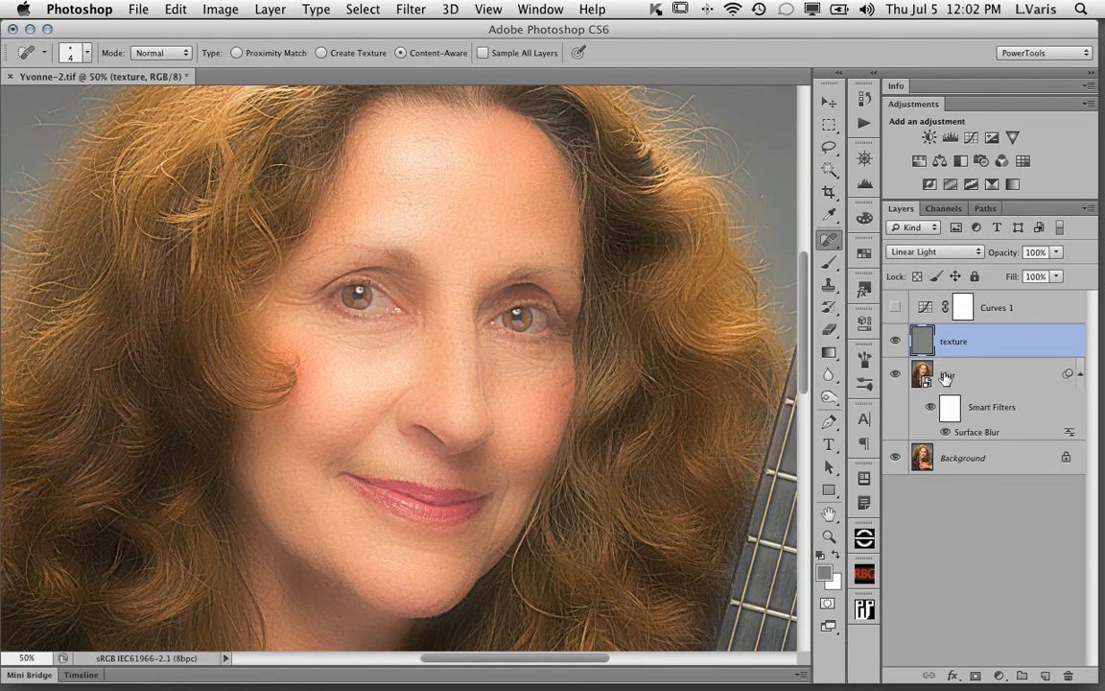
click(896, 342)
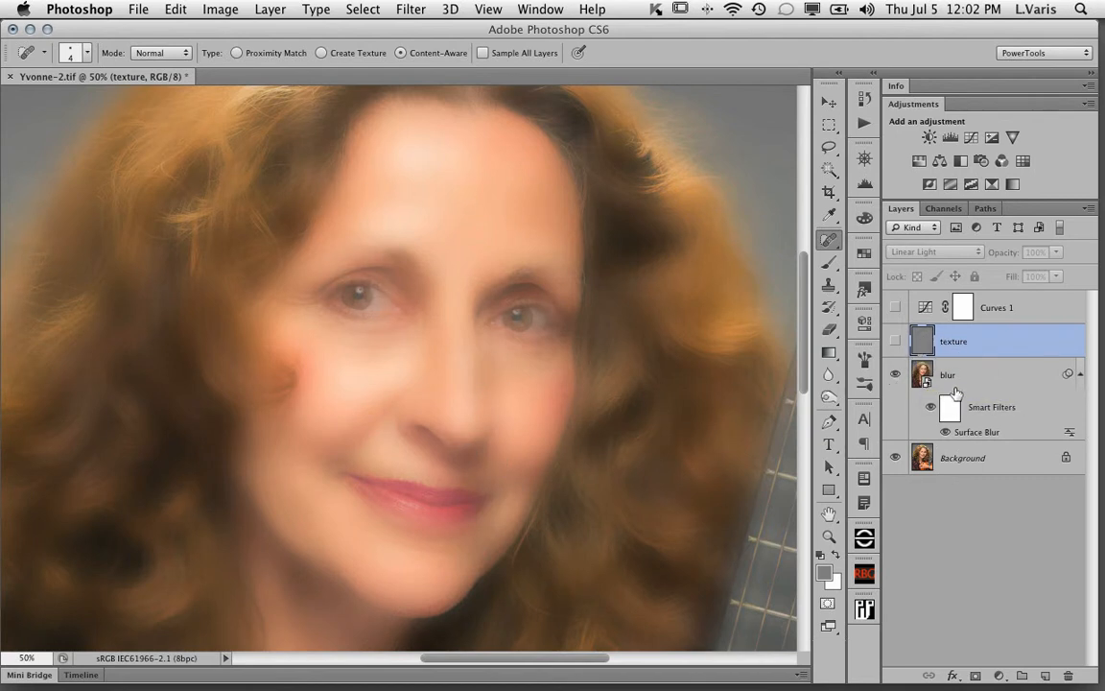
click(954, 379)
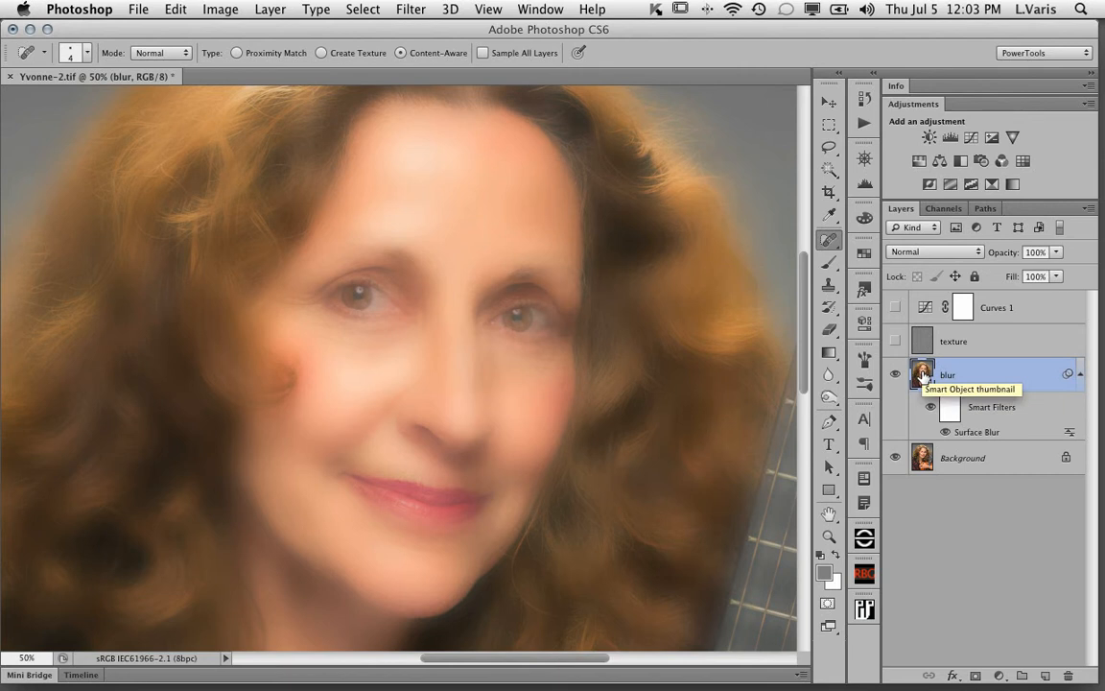
click(1088, 212)
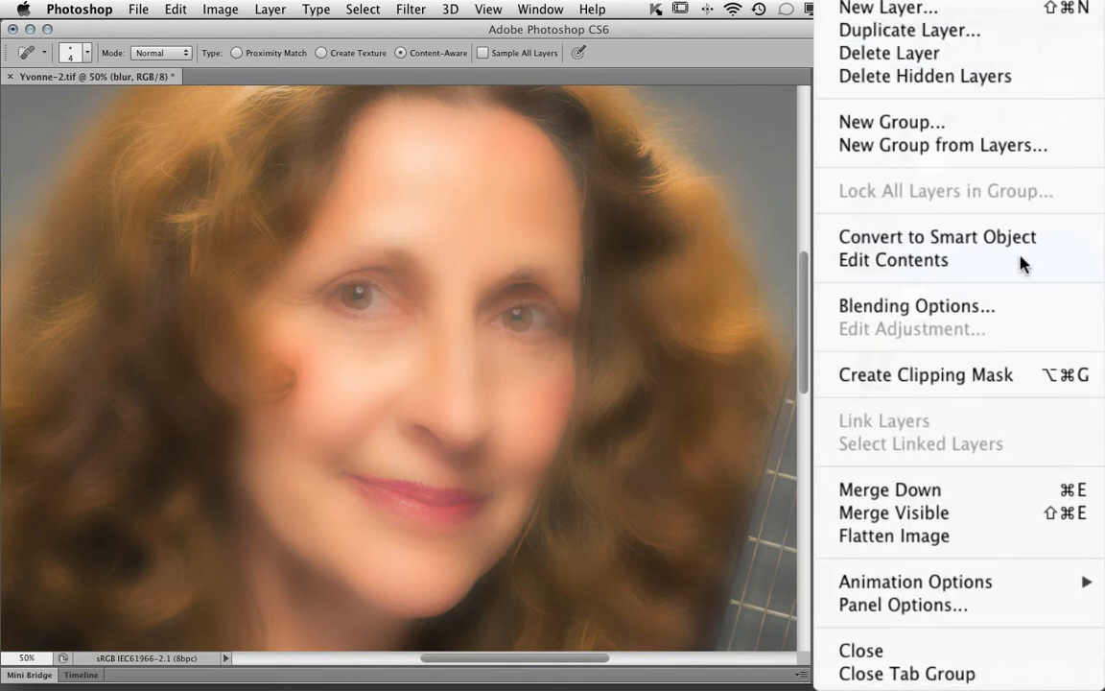
alt+click(982, 514)
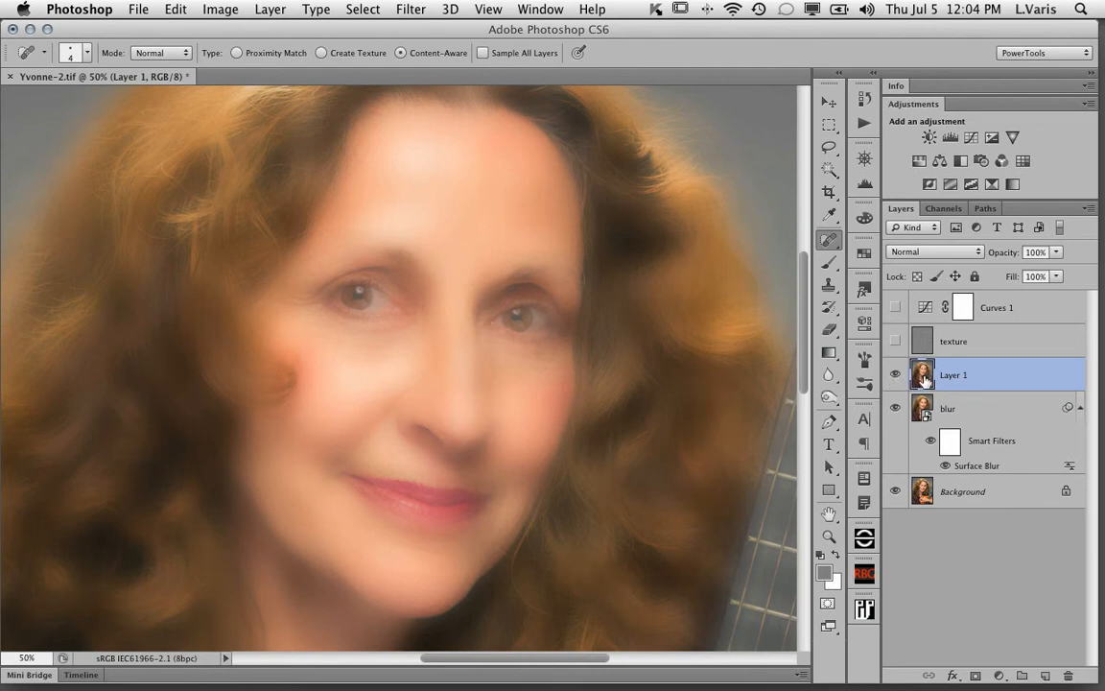
Desaturate the merged layer with a Hue/Saturation adjustment, setting Saturation to -100.
click(223, 11)
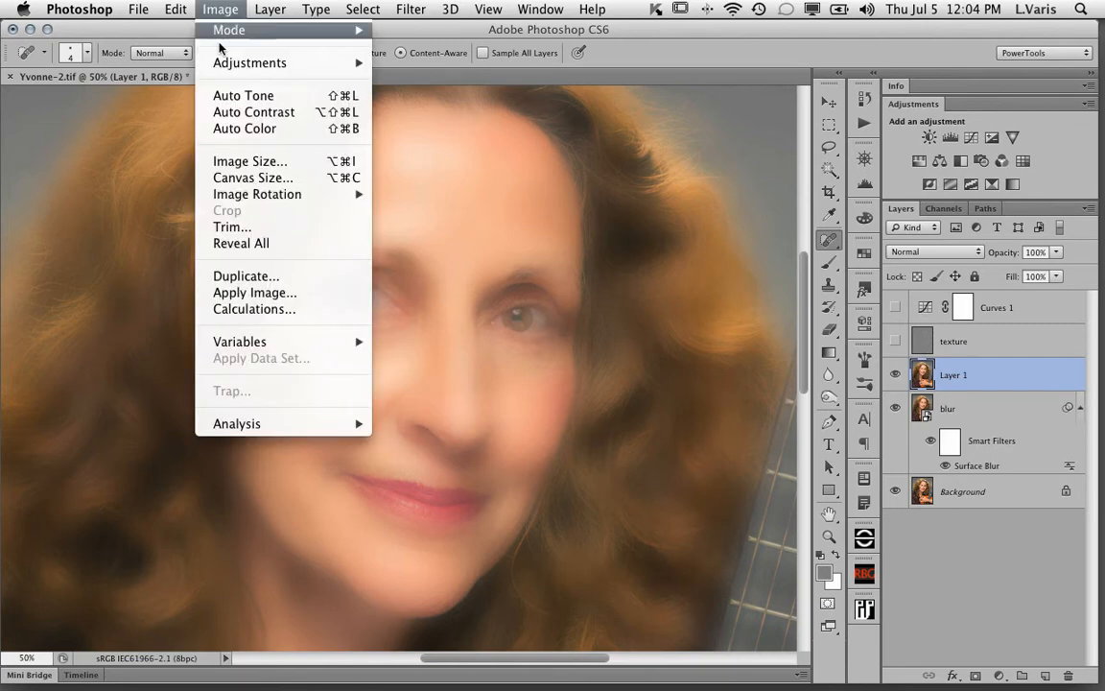
mouse_move(218, 65)
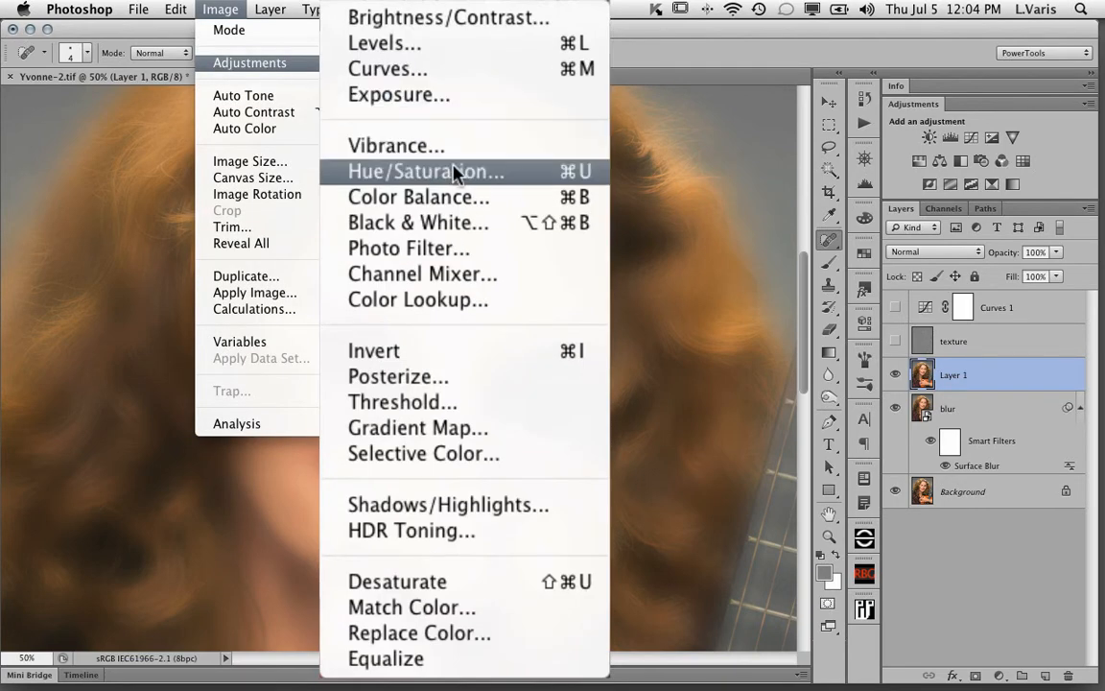
click(513, 173)
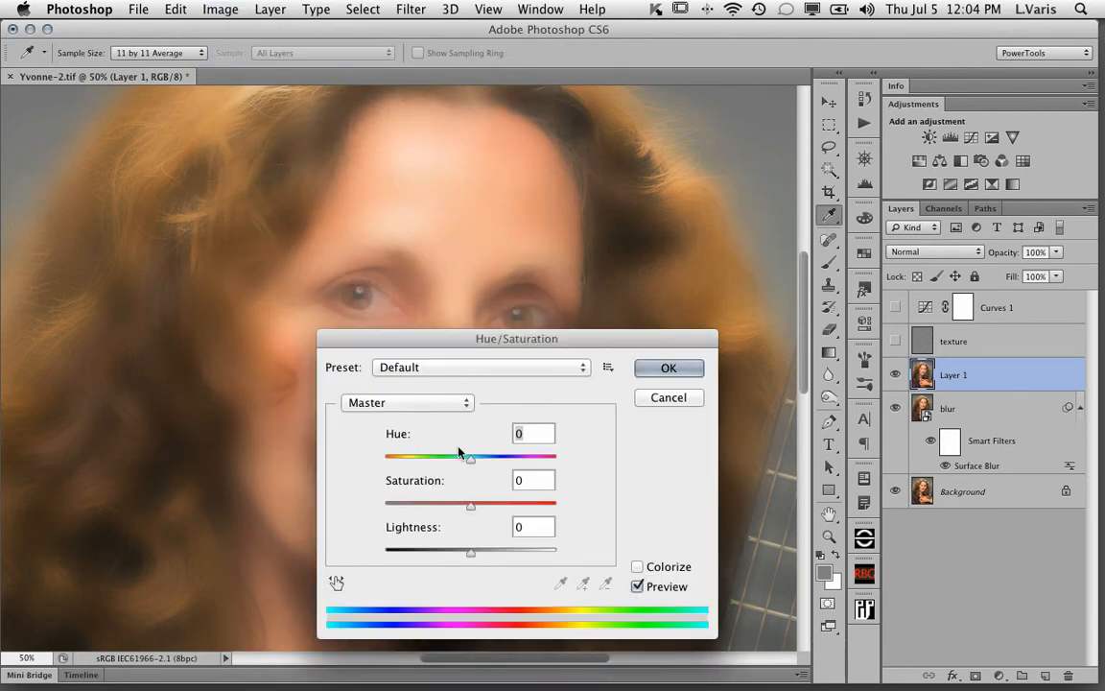
drag(470, 506, 314, 507)
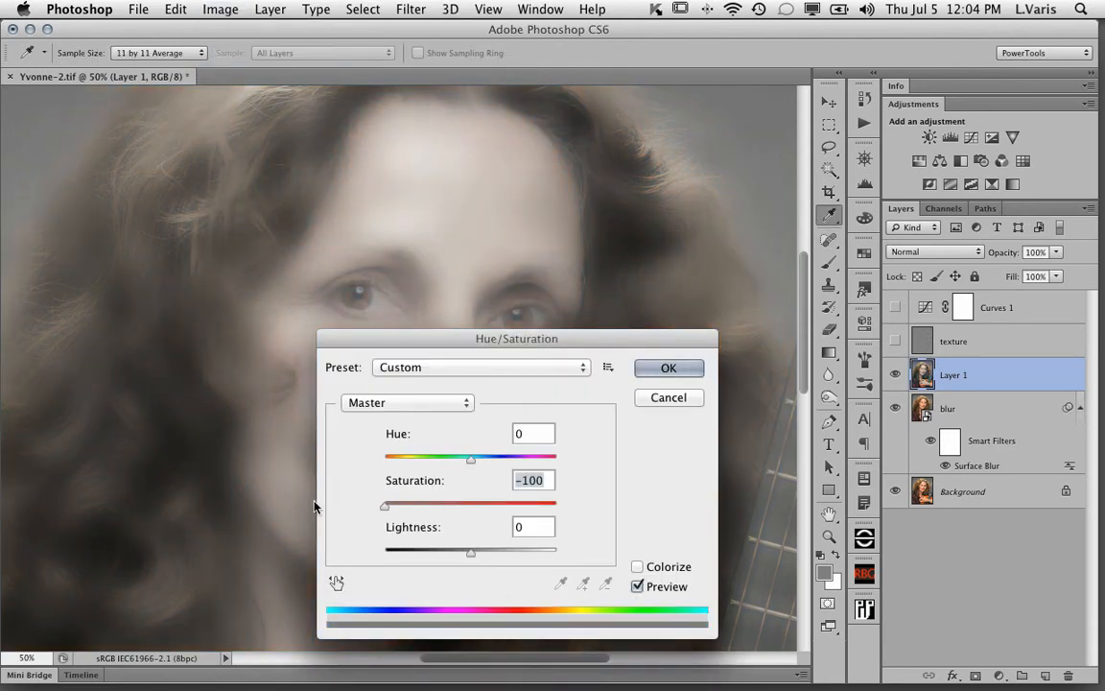
click(655, 368)
key(j)
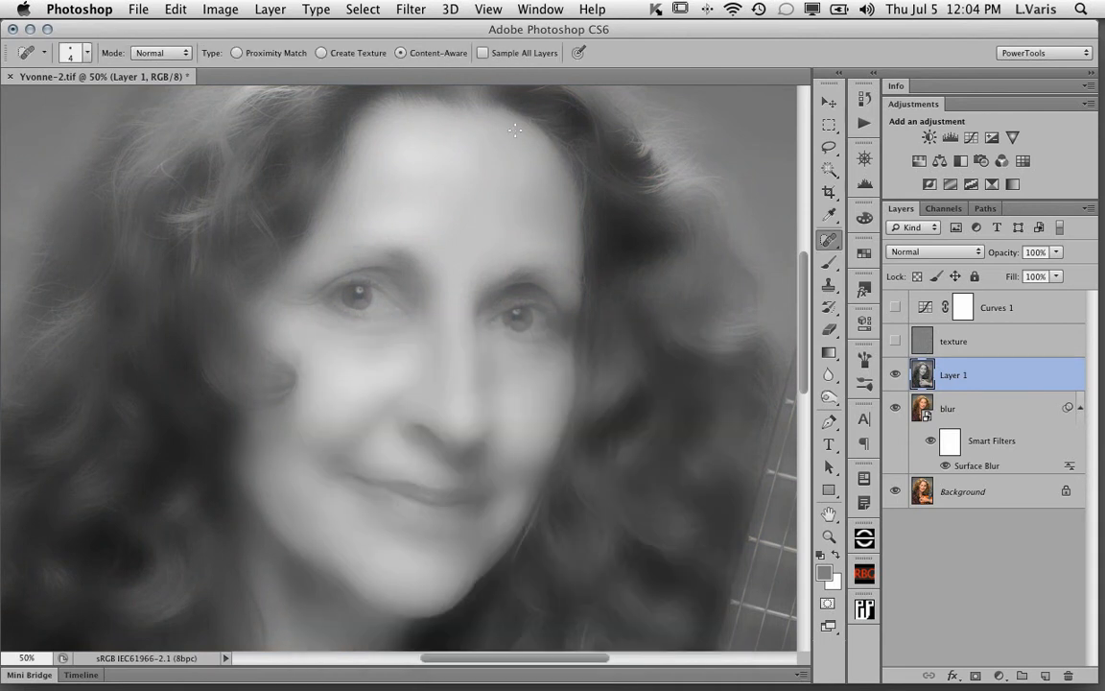
Apply a High Pass filter with a radius of 30.3 pixels to the desaturated layer.
click(408, 8)
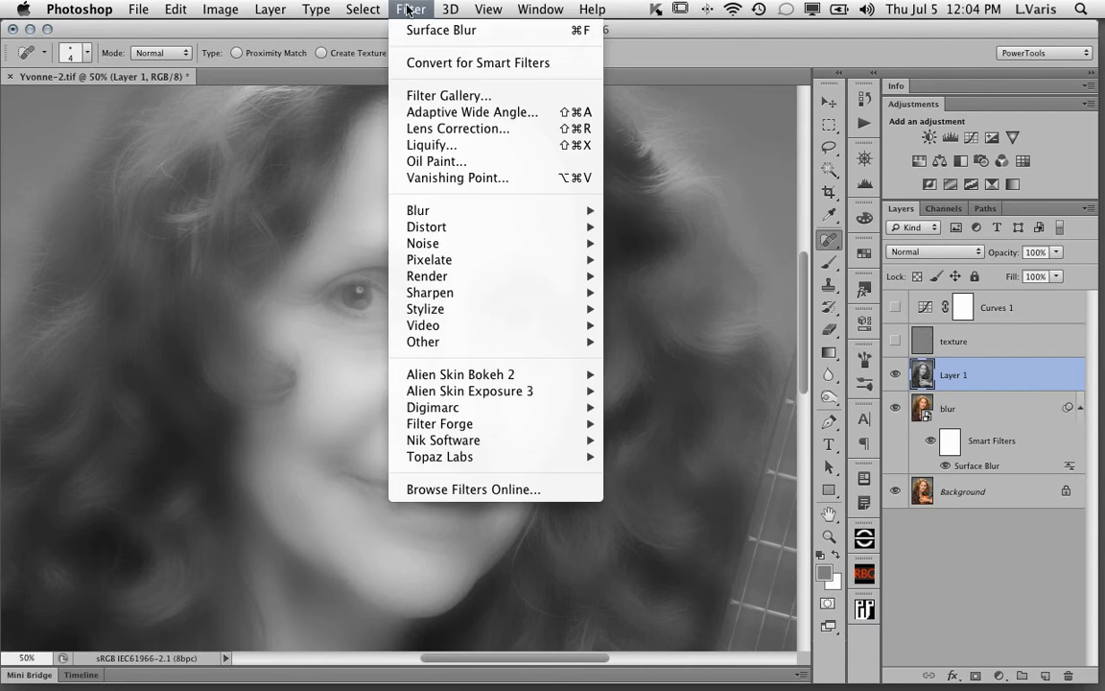
mouse_move(423, 342)
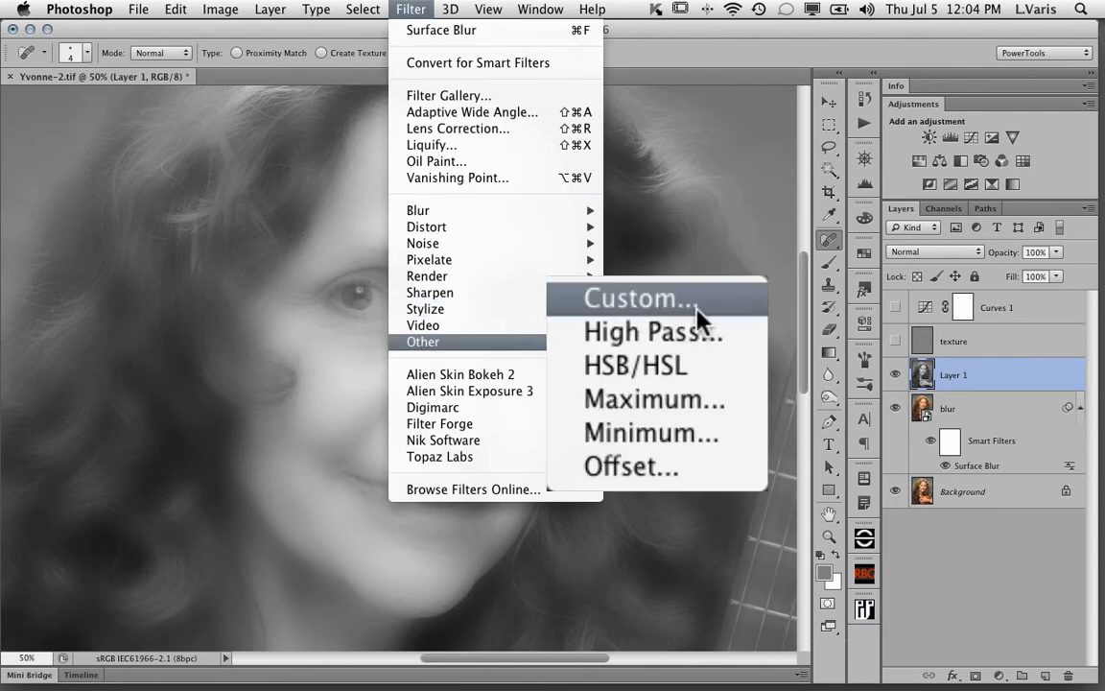
click(745, 331)
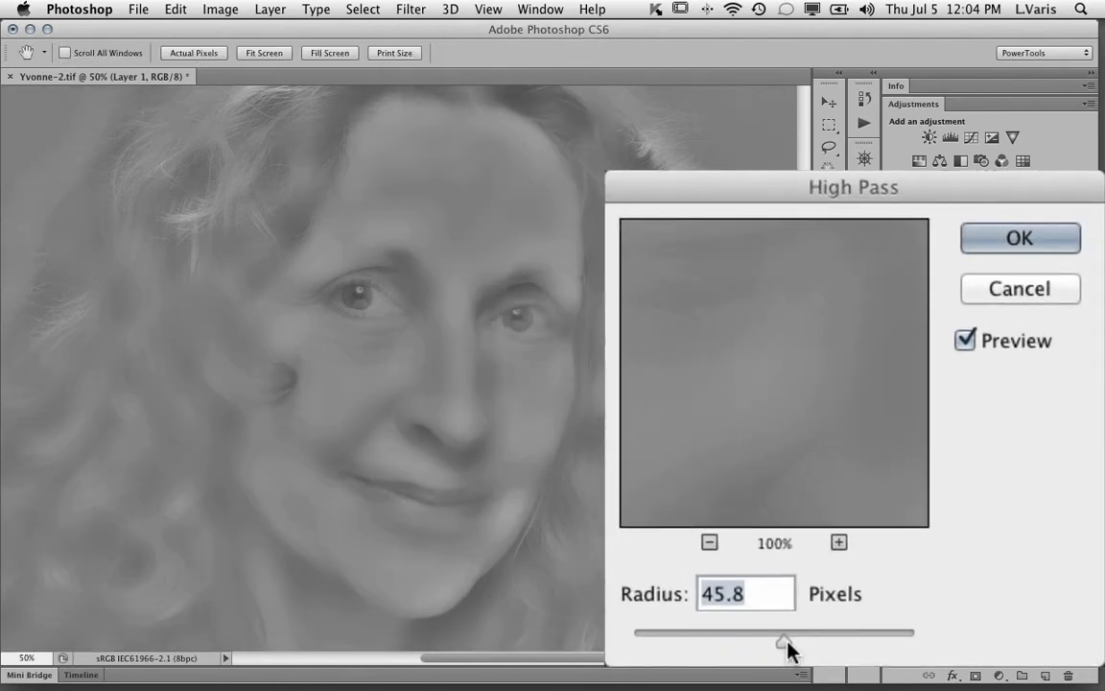
drag(859, 594, 816, 594)
drag(731, 647, 769, 644)
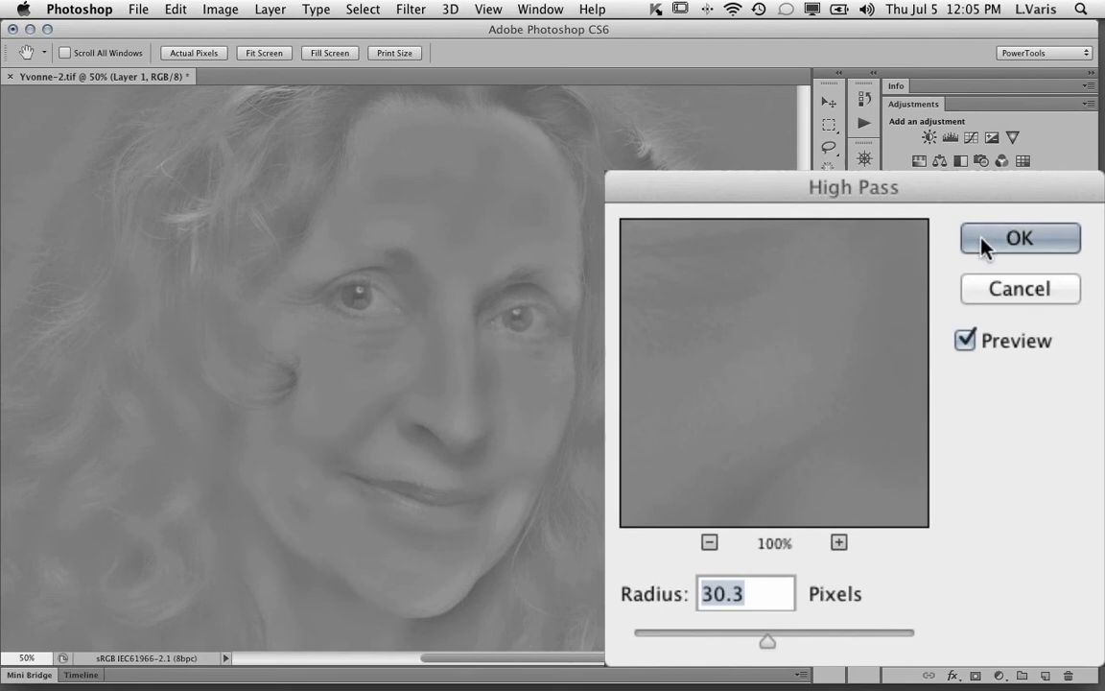
click(1027, 305)
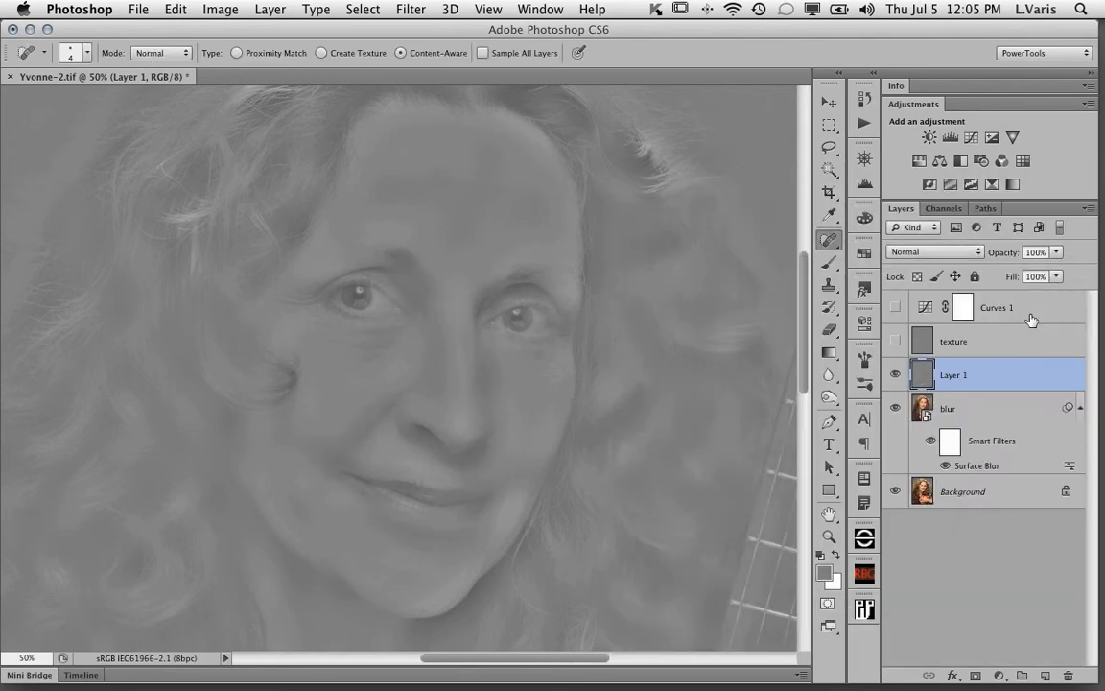
Set the high-pass layer's blend mode to Overlay and compare the blurred portrait with and without it.
click(949, 252)
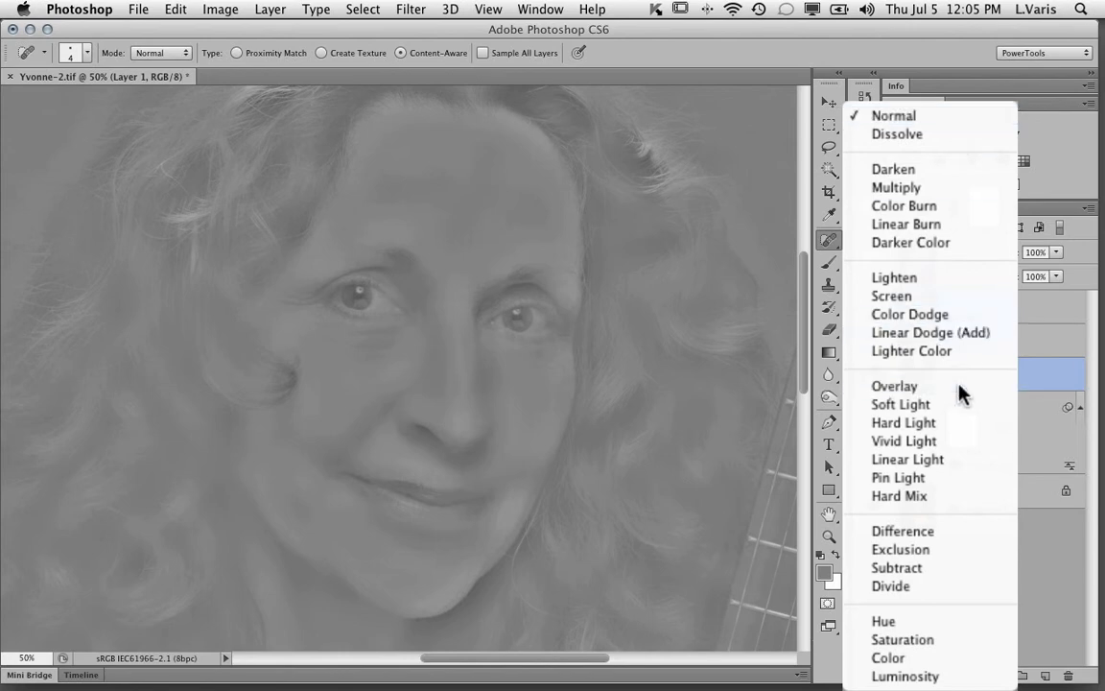
click(863, 347)
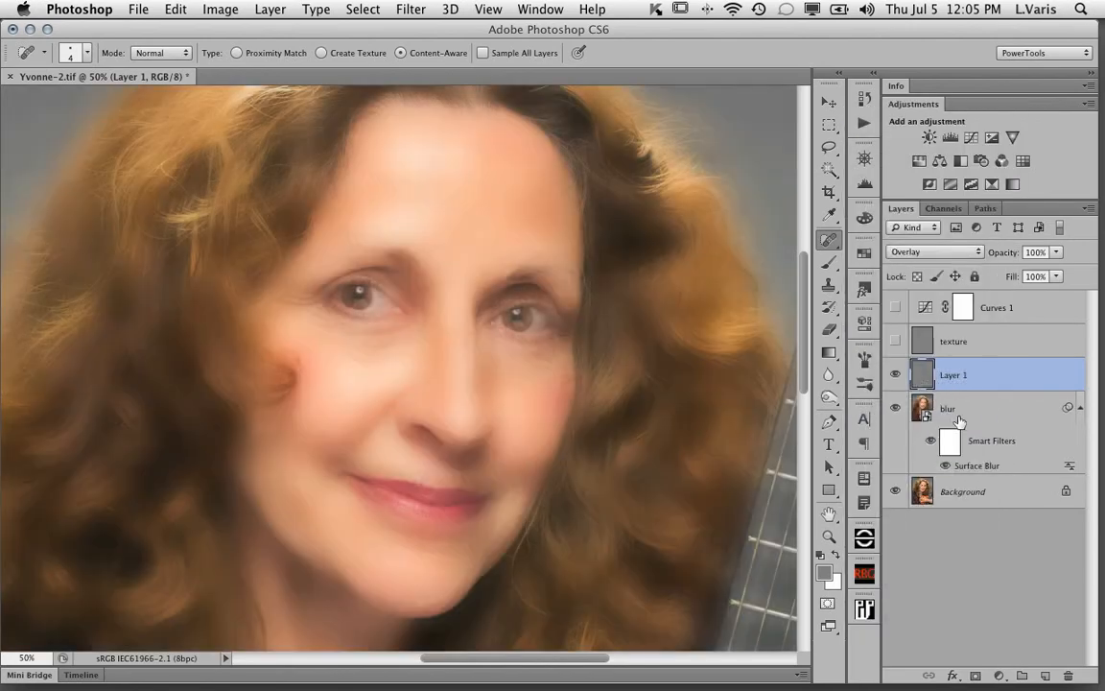
click(895, 375)
click(895, 375)
click(896, 376)
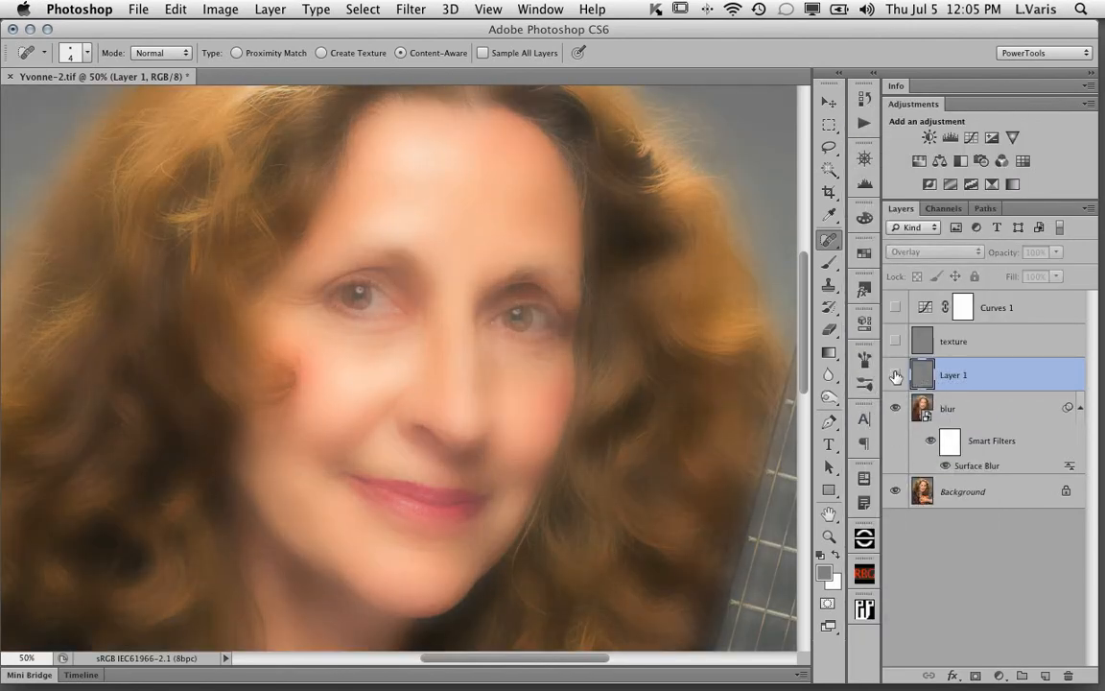
click(896, 376)
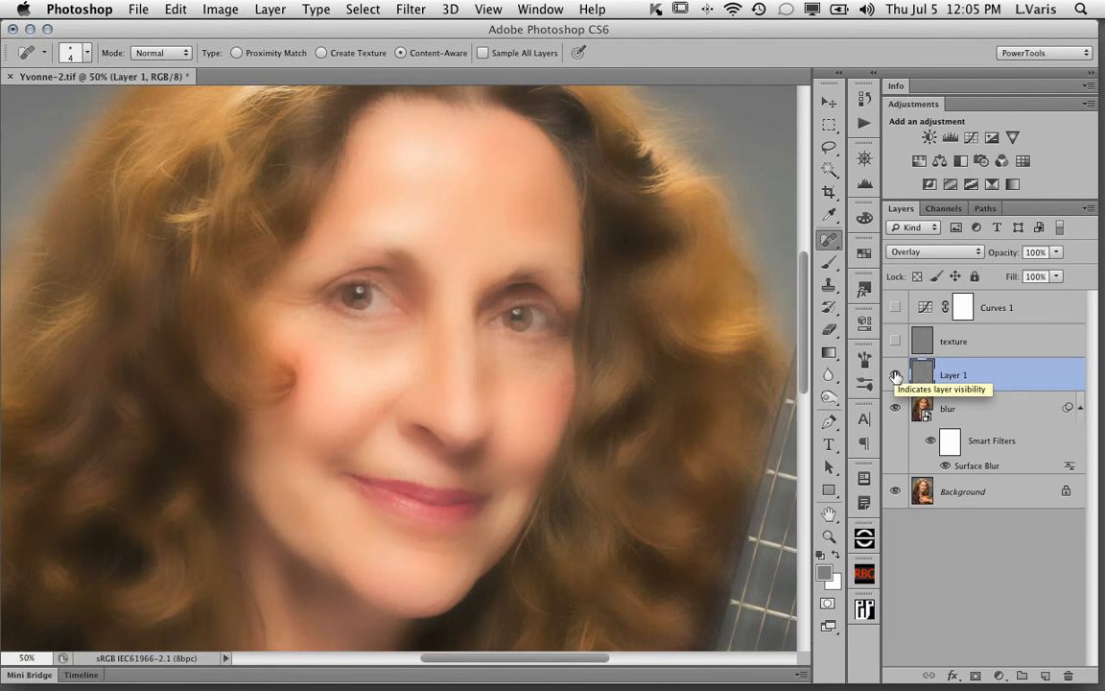
click(895, 376)
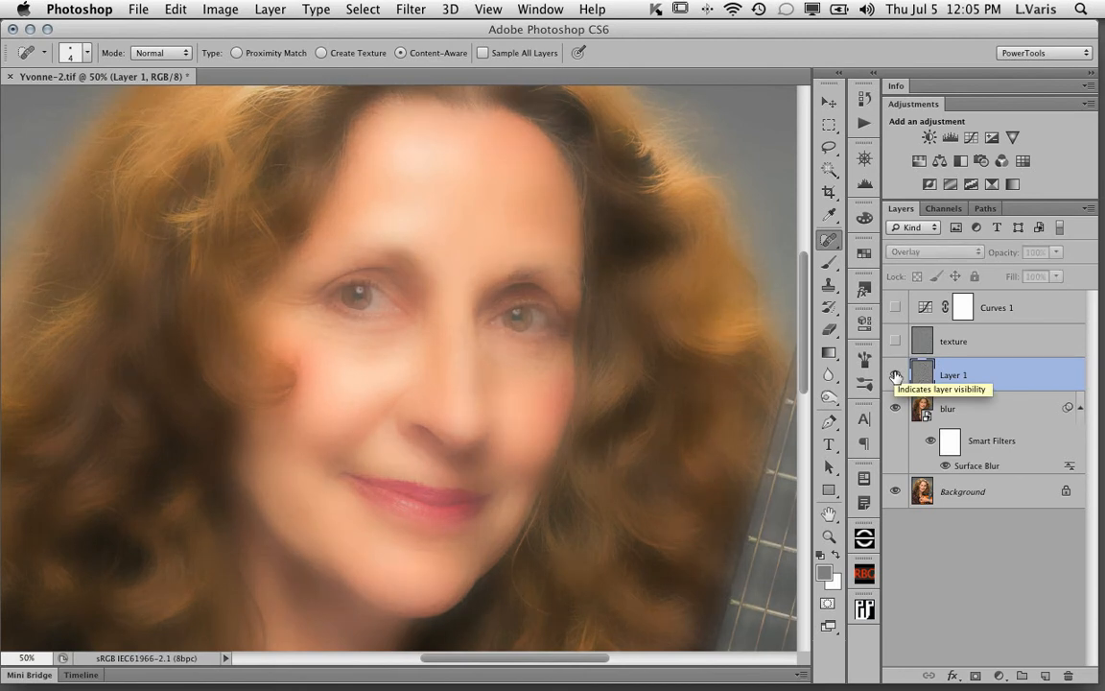
click(895, 375)
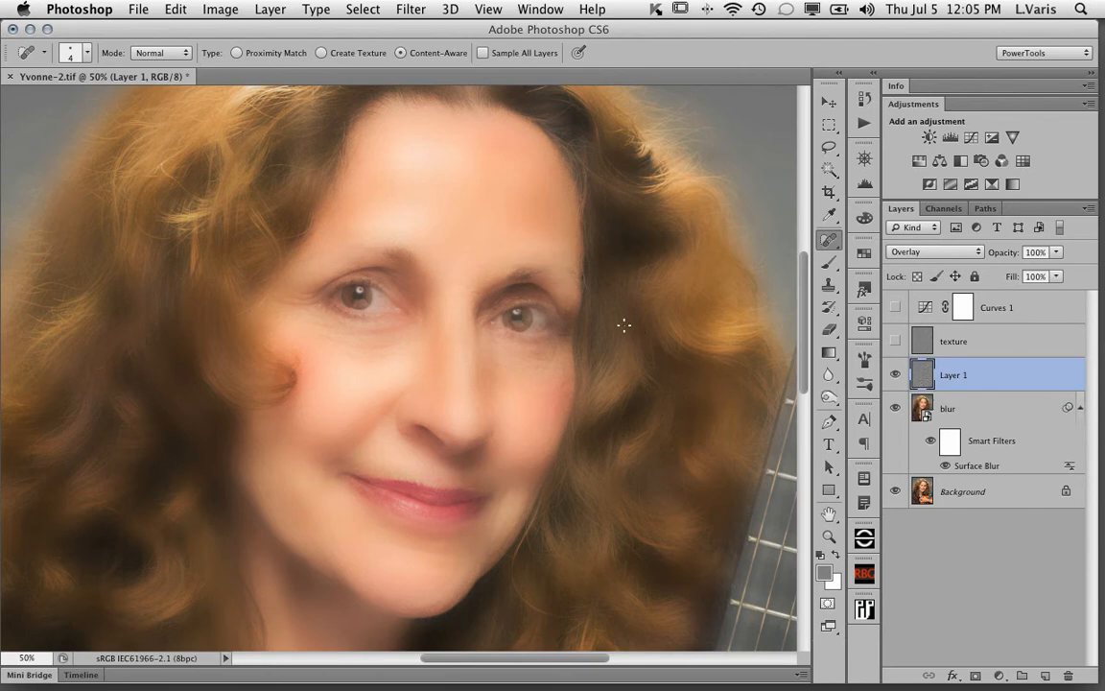
Show the texture layer again and compare the portrait with the high-pass layer hidden and shown.
click(895, 343)
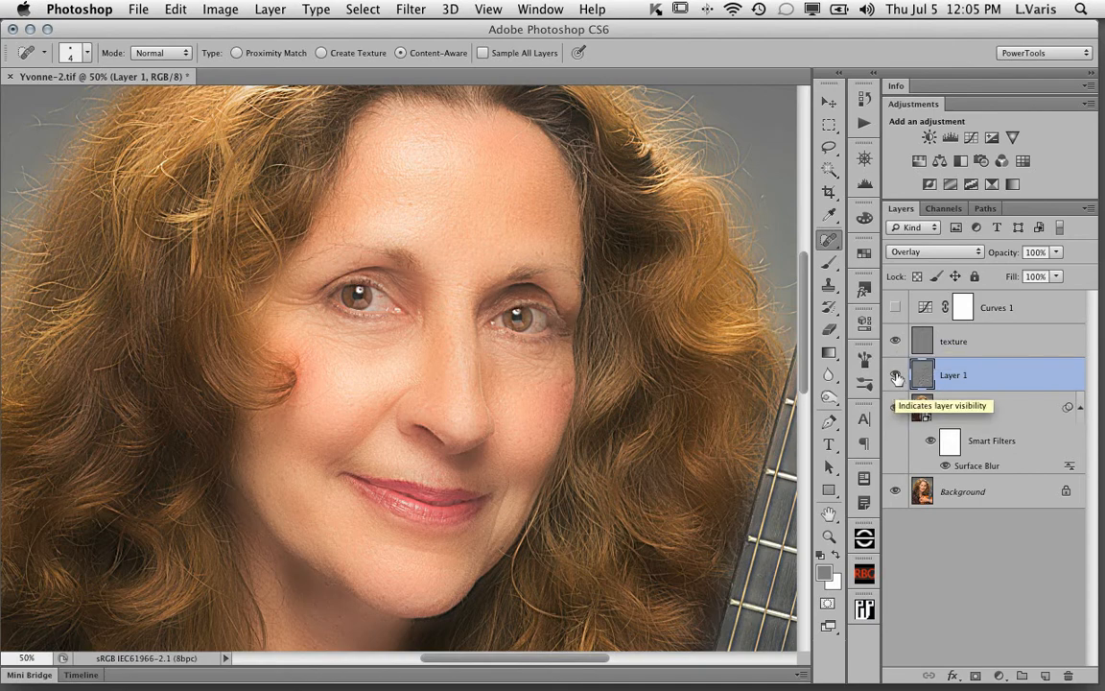
click(896, 376)
click(896, 376)
click(896, 376)
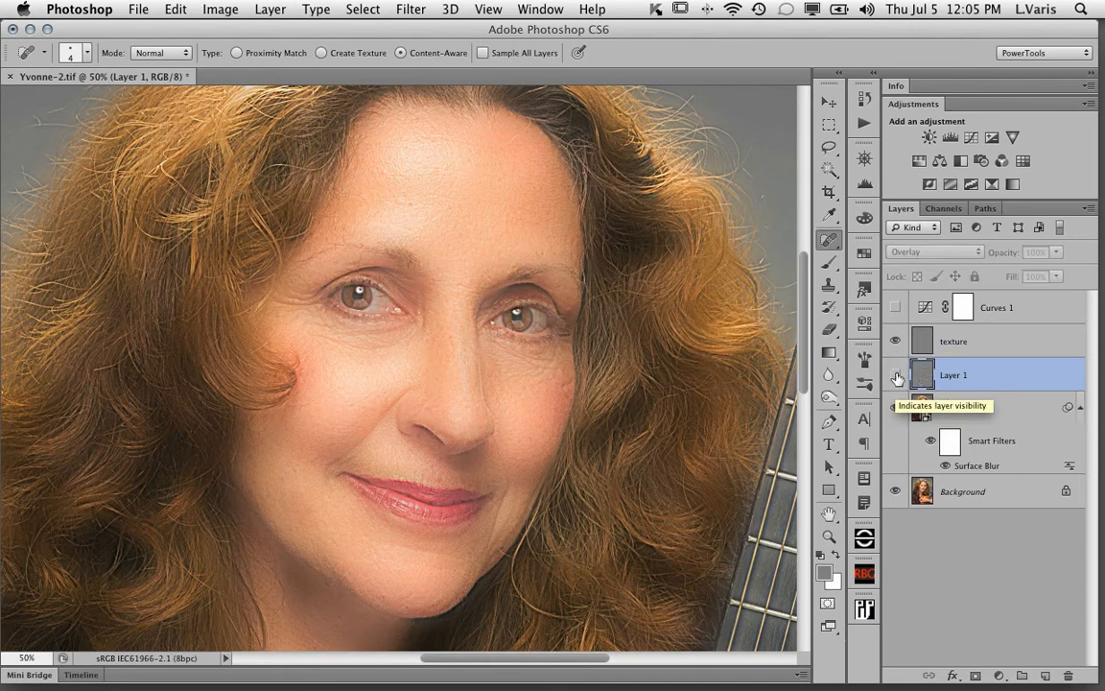
click(896, 376)
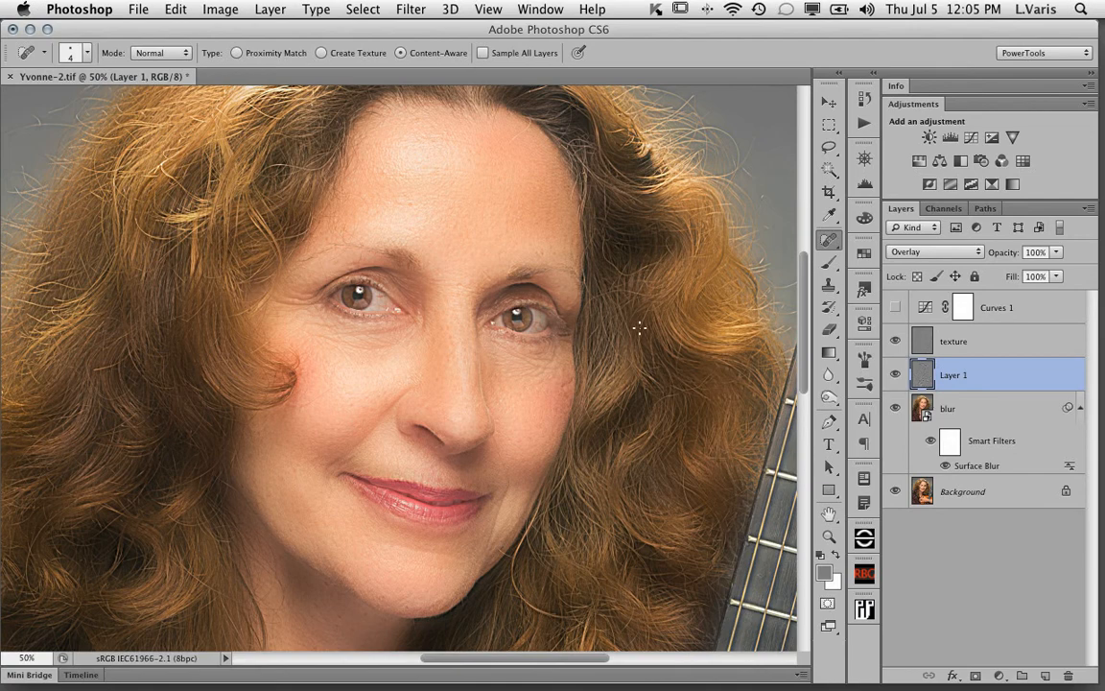
Compare the finished retouch of the whole face with the original Background layer shown alone.
alt+click(896, 492)
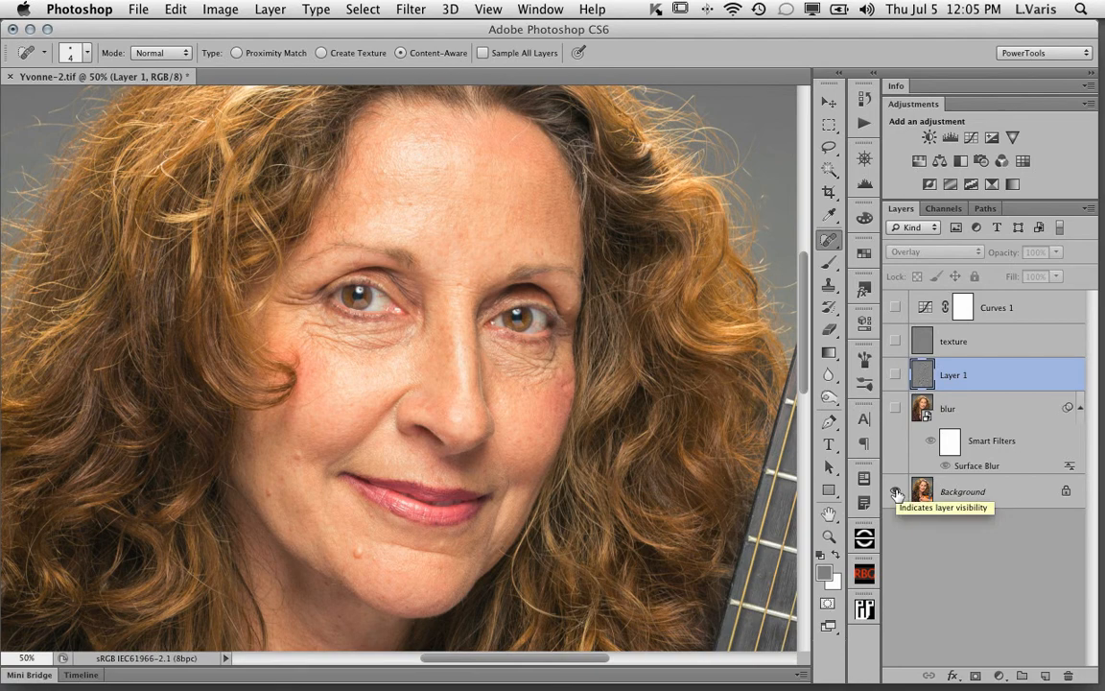
alt+click(896, 494)
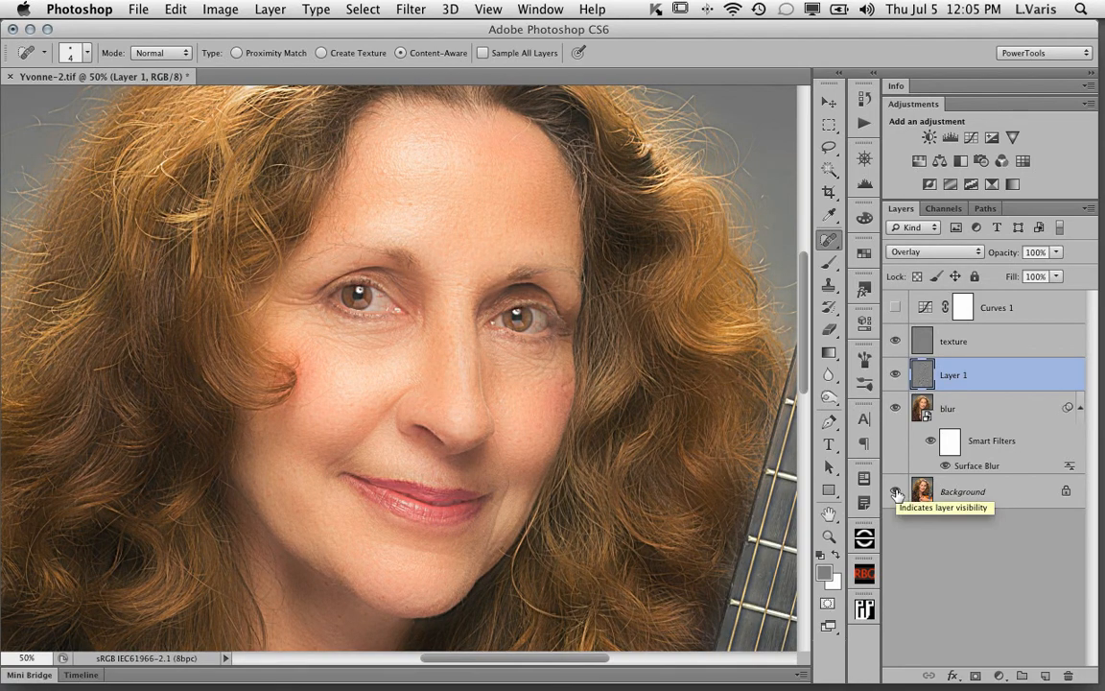
alt+click(896, 492)
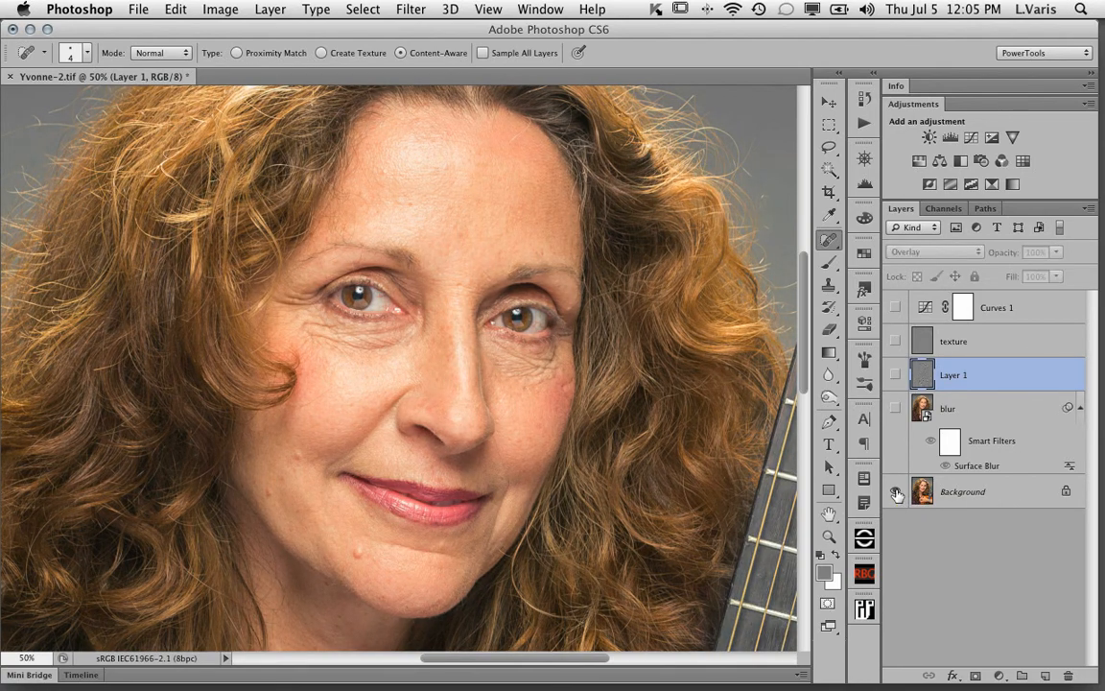
alt+click(896, 492)
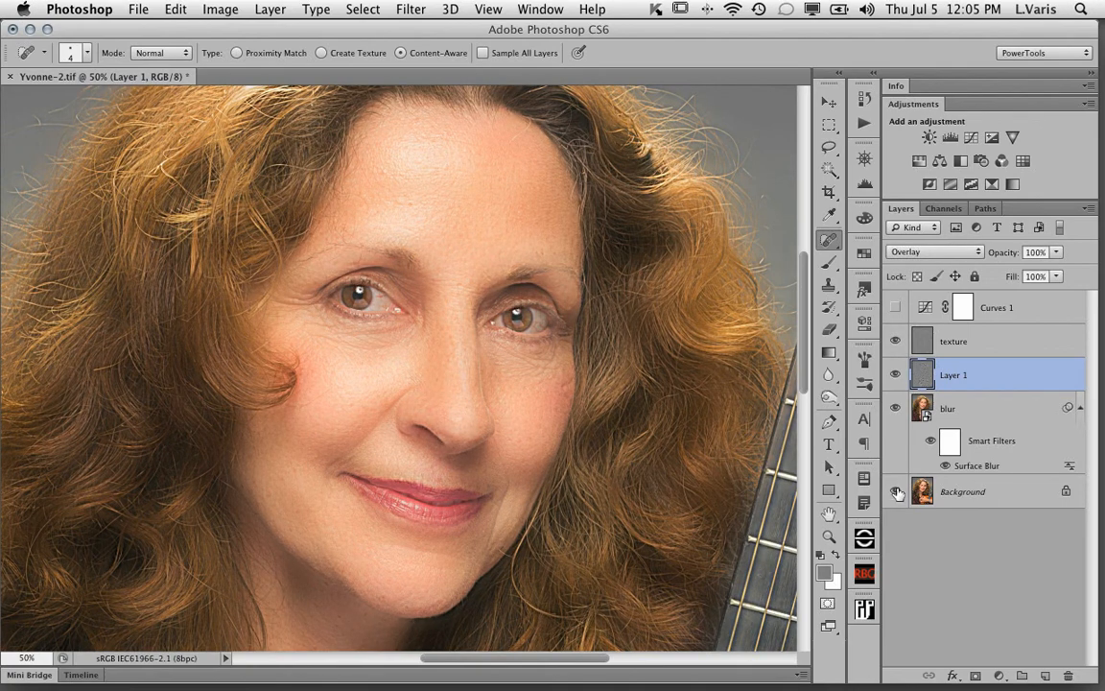
Group the texture, Layer 1 and blur layers into a new group named "skin smoothing".
click(851, 200)
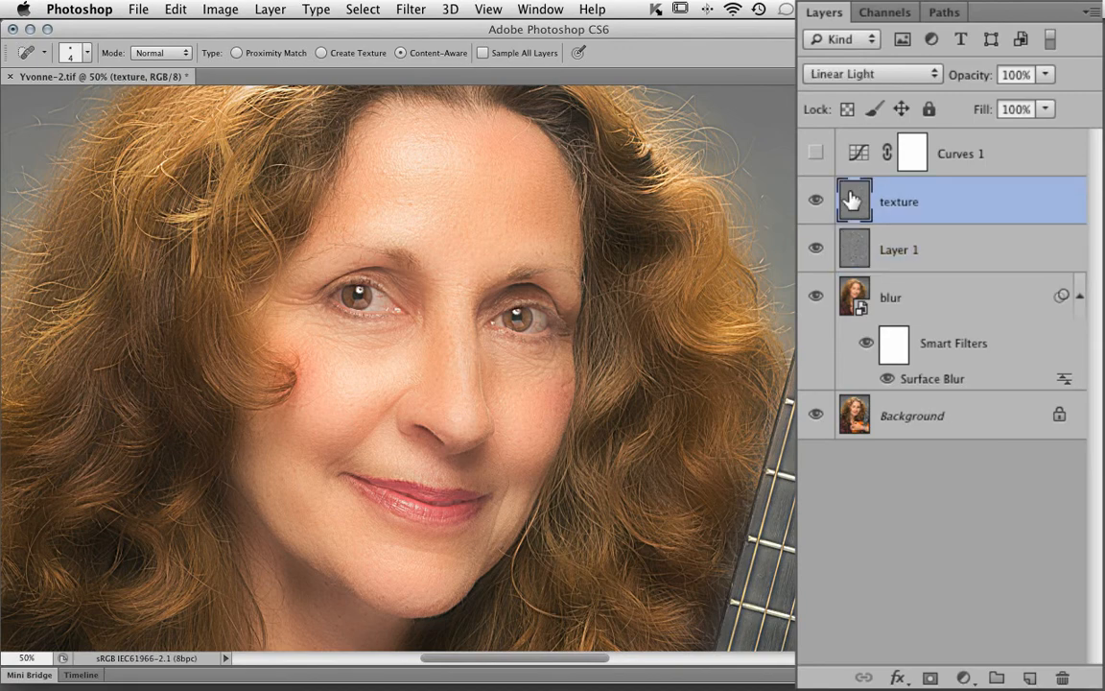
shift+click(853, 298)
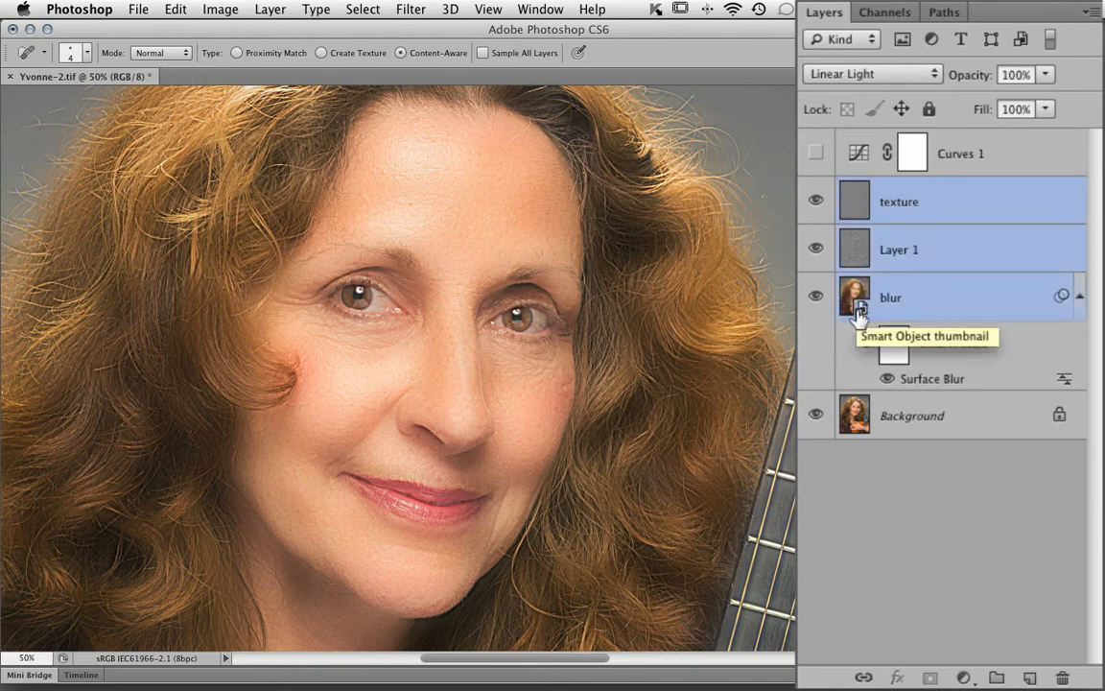
click(1091, 13)
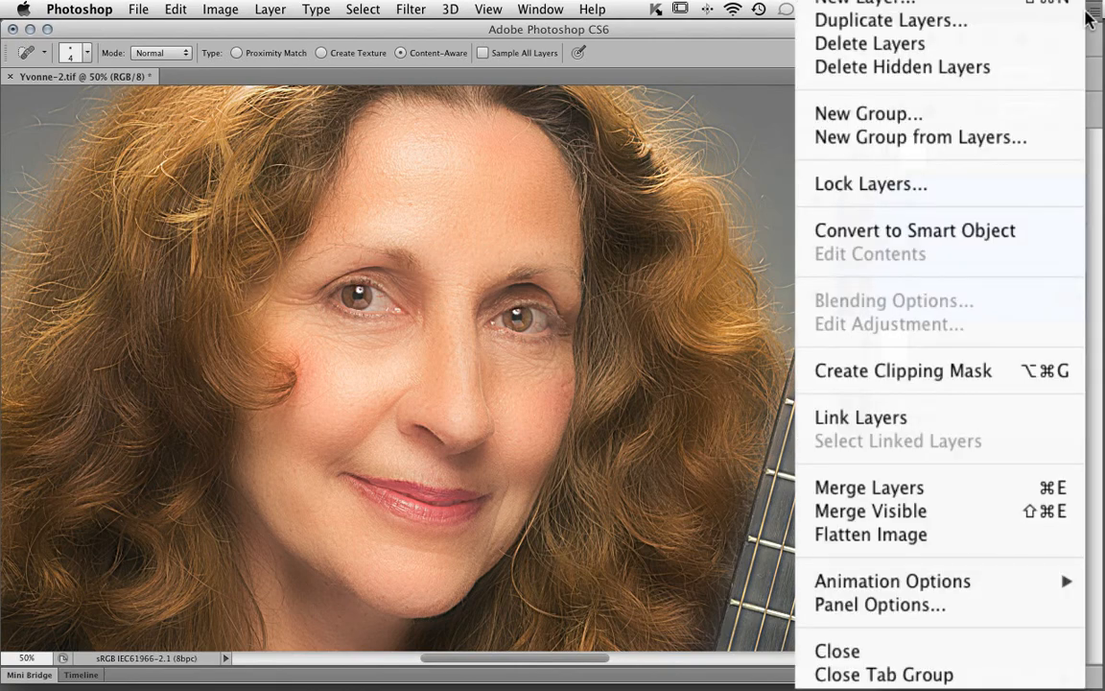
click(1052, 146)
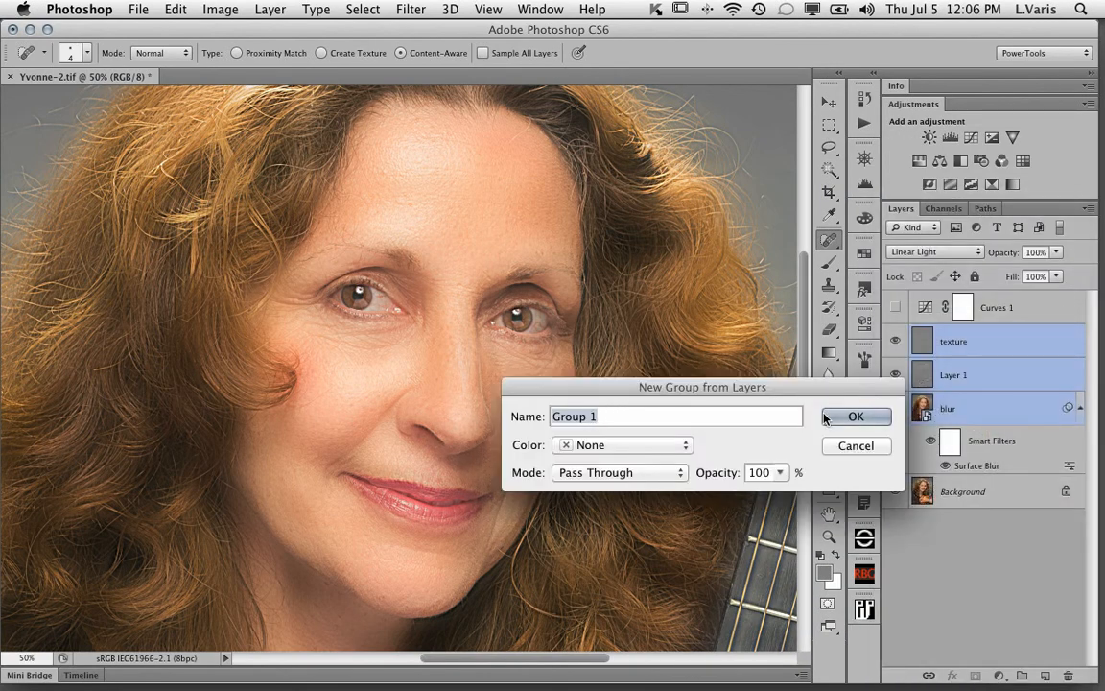
text(skin)
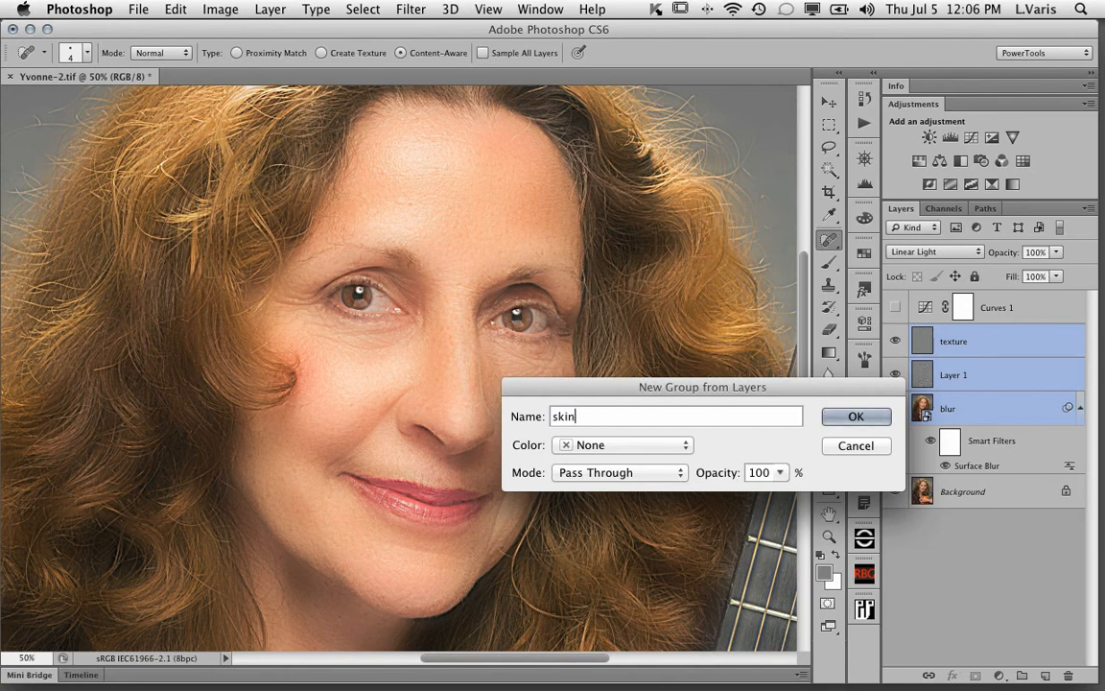
text( smoothing)
click(839, 420)
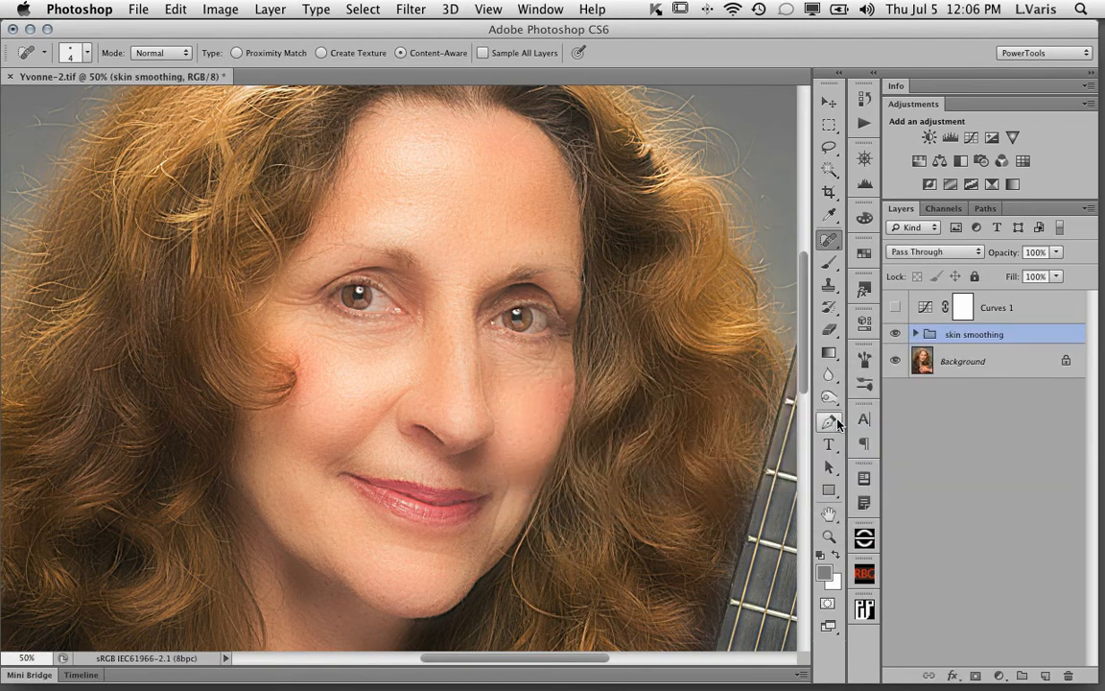
Compare the portrait with the skin smoothing group hidden and shown, and add a black layer mask to the group.
click(895, 334)
click(895, 334)
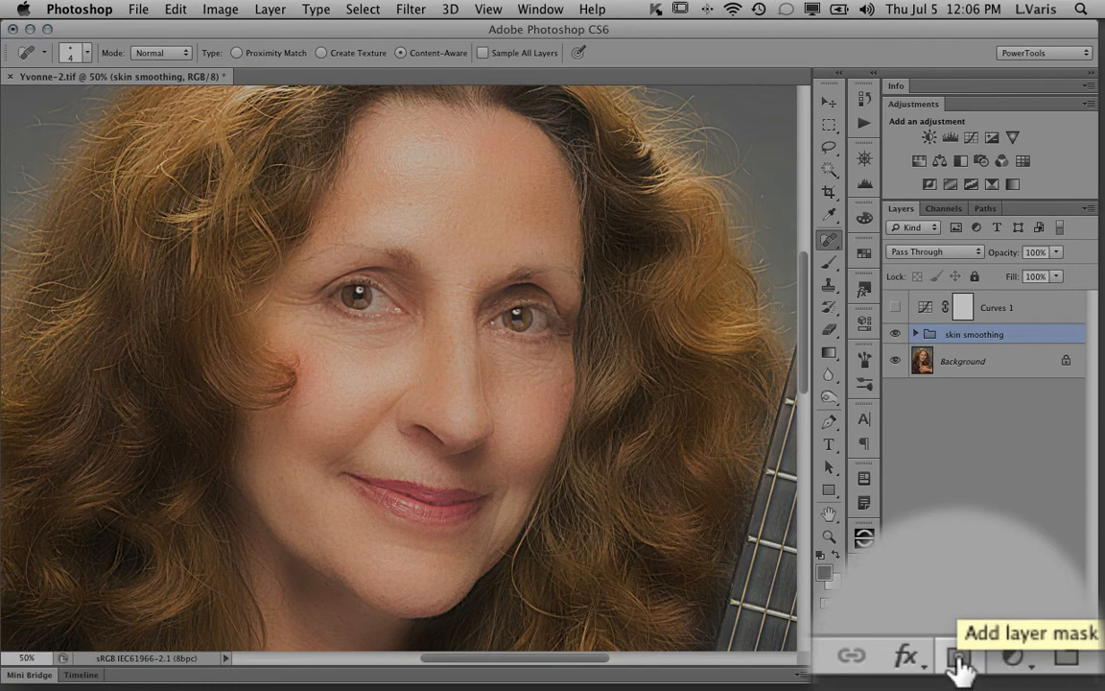
alt+click(959, 658)
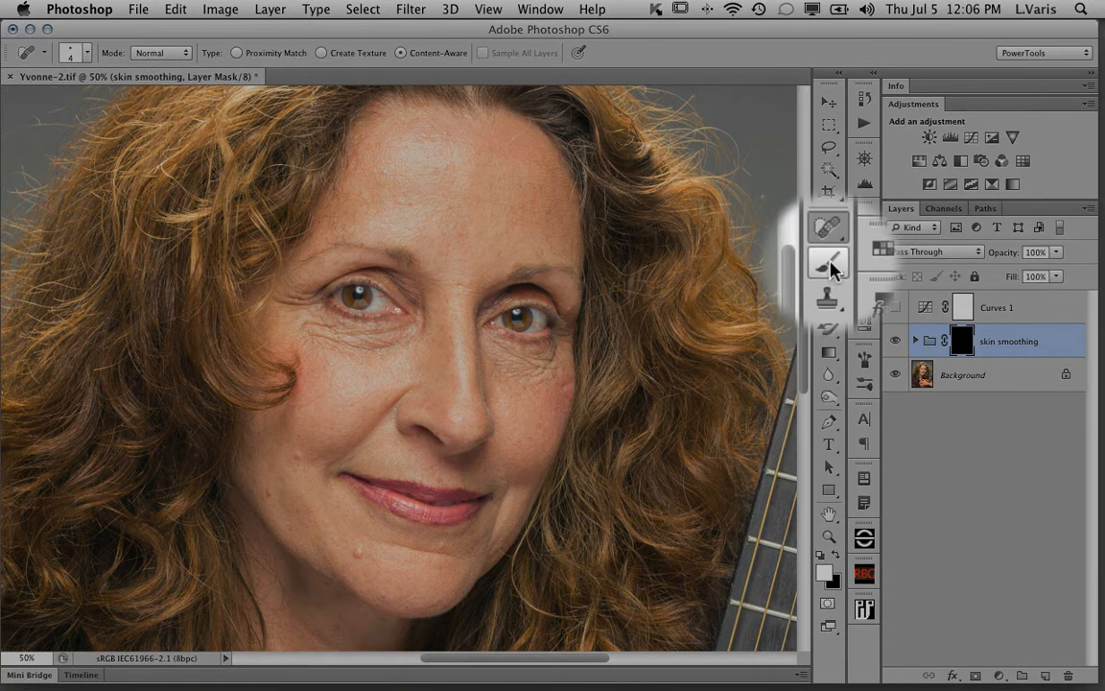
Paint white on the group's mask over the facial skin with a 112-pixel brush, leaving out the eyes, brows and lips.
click(831, 263)
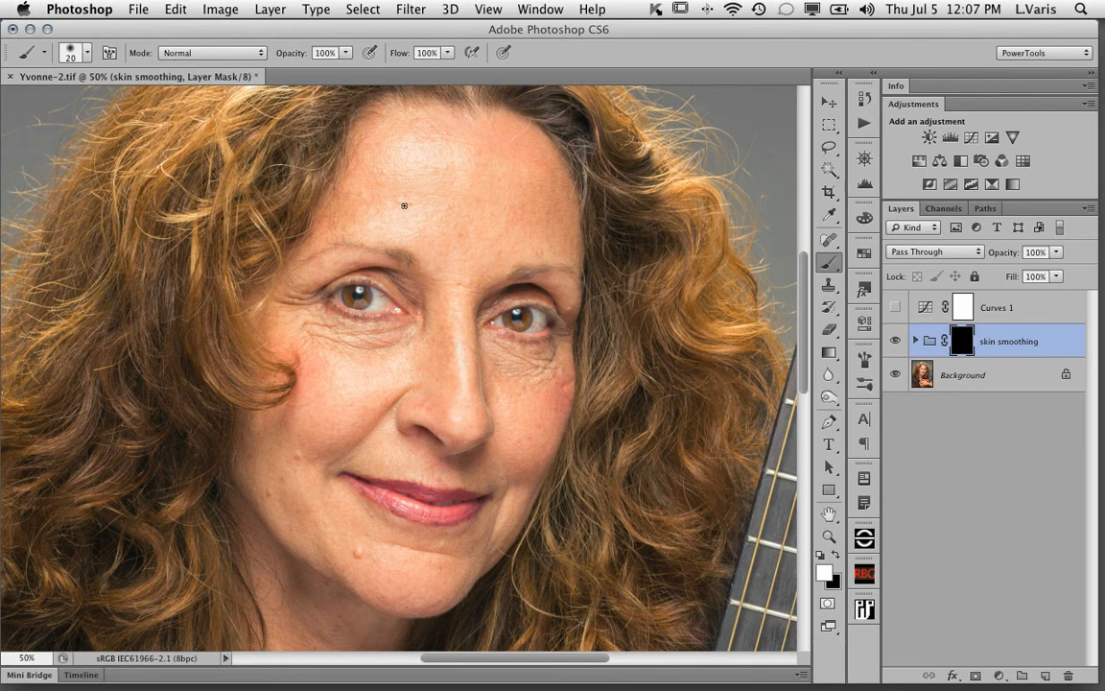
drag(404, 206, 421, 204)
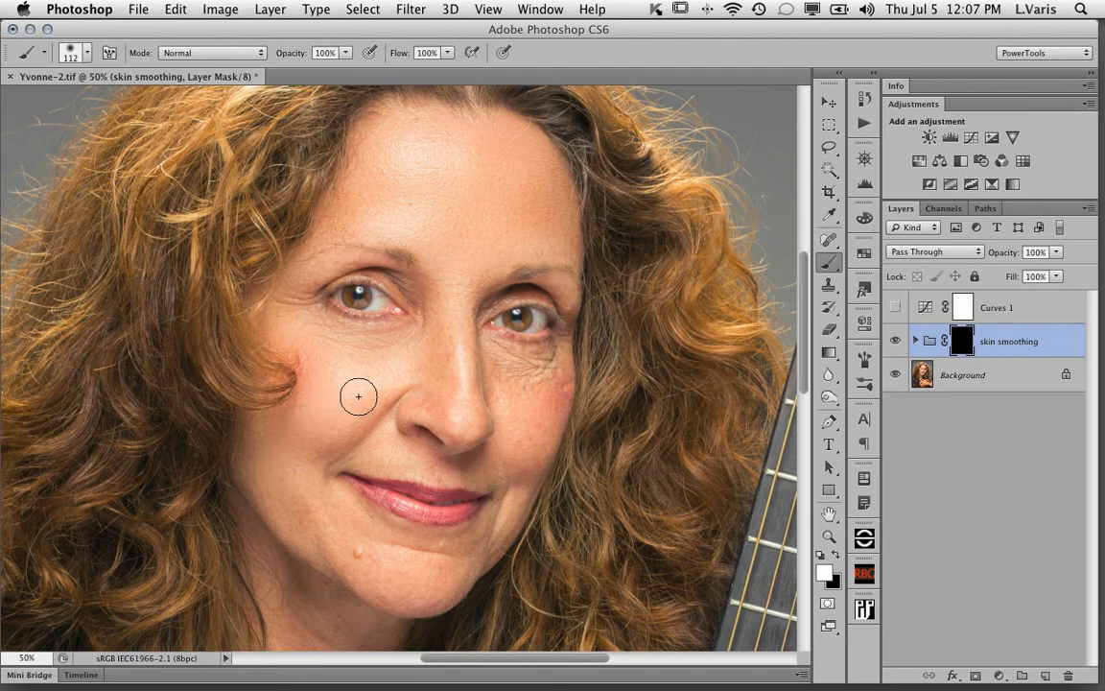
mouse_move(318, 494)
mouse_down()
mouse_move(365, 554)
mouse_move(352, 520)
mouse_move(461, 547)
mouse_move(382, 578)
mouse_up()
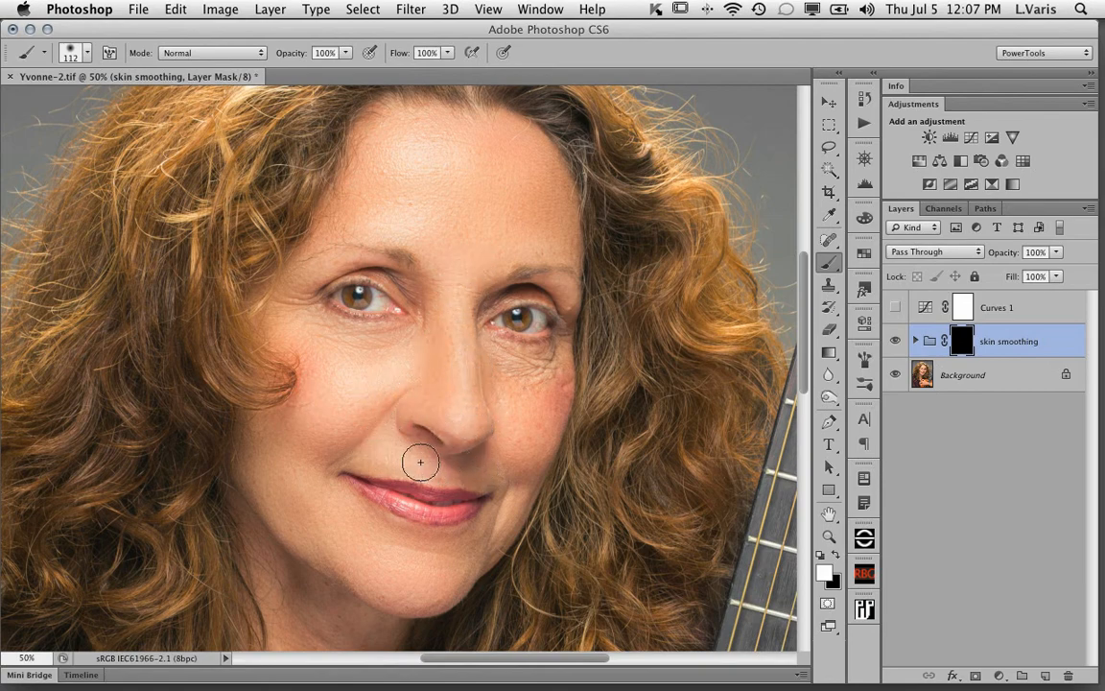
mouse_move(471, 348)
mouse_down()
mouse_move(554, 366)
mouse_move(554, 390)
mouse_move(507, 502)
mouse_move(505, 472)
mouse_move(491, 531)
mouse_move(461, 560)
mouse_move(482, 554)
mouse_move(429, 590)
mouse_move(450, 575)
mouse_move(437, 596)
mouse_move(457, 572)
mouse_move(420, 596)
mouse_move(375, 592)
mouse_move(350, 566)
mouse_up()
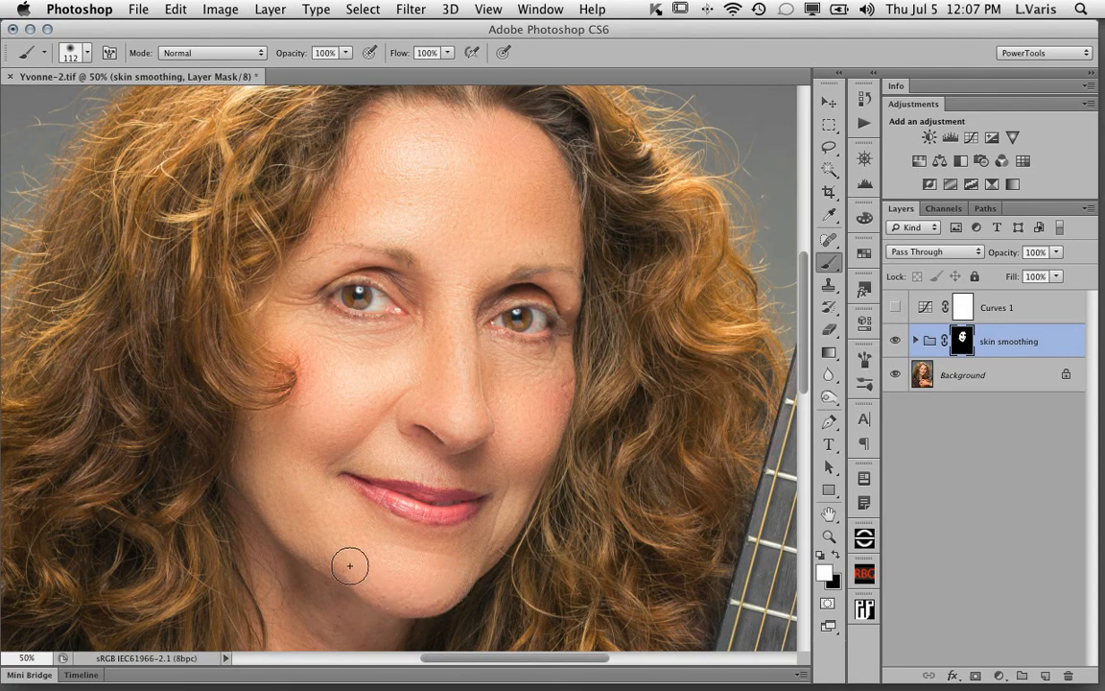
Continue painting white on the skin smoothing mask over the neck, chest and hand.
key(space)
drag(366, 566, 368, 432)
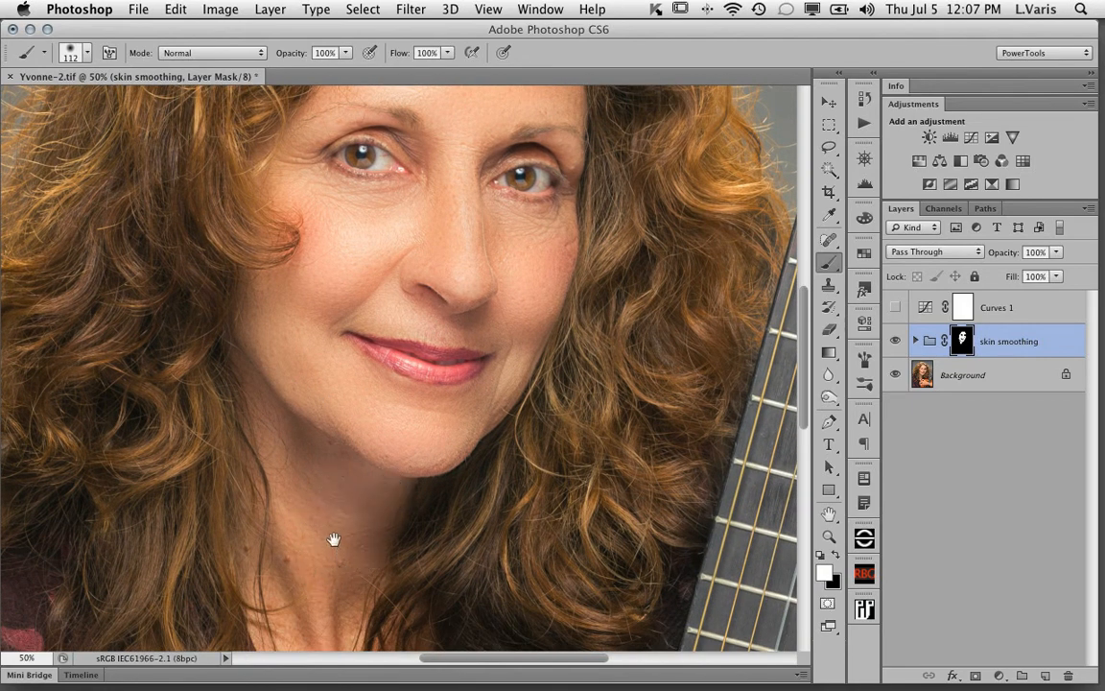
key(space)
drag(333, 537, 364, 395)
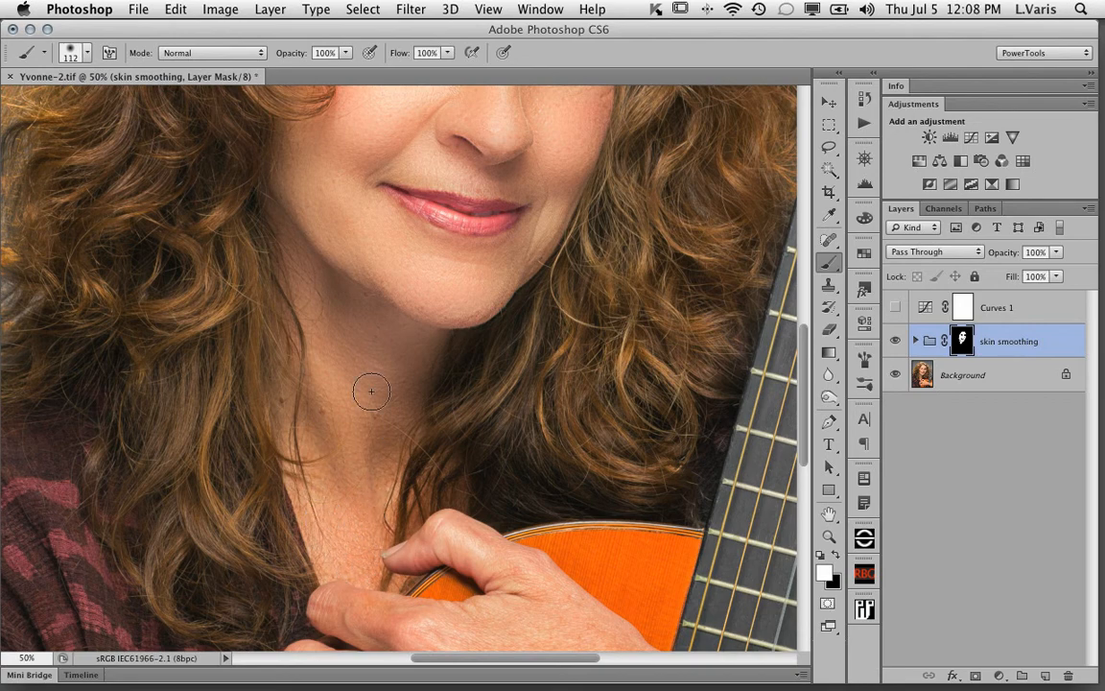
key(space)
drag(476, 561, 434, 323)
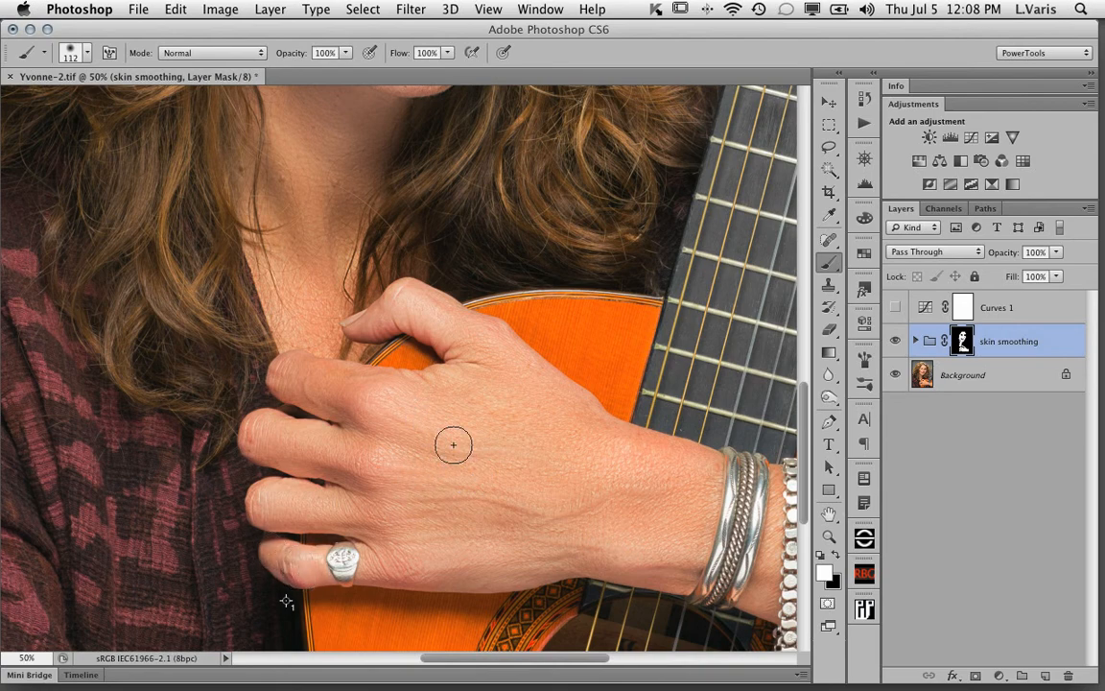
Set the texture layer inside the skin smoothing group to Normal blending so its gray exposes the mask coverage on the face.
drag(485, 434, 518, 669)
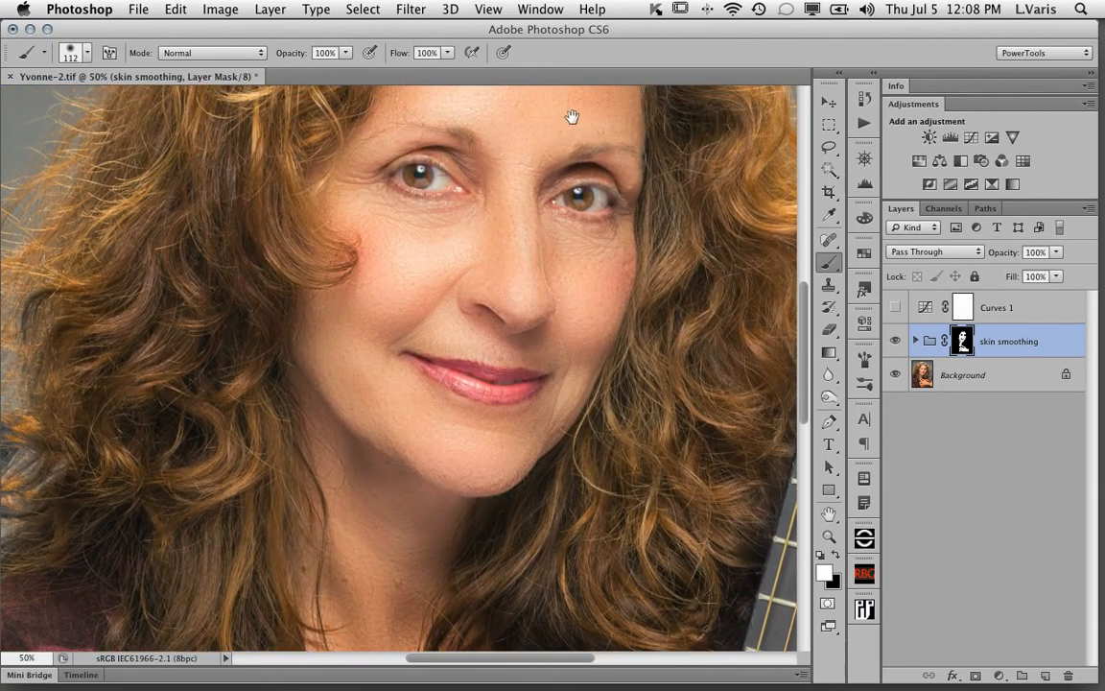
drag(541, 165, 524, 268)
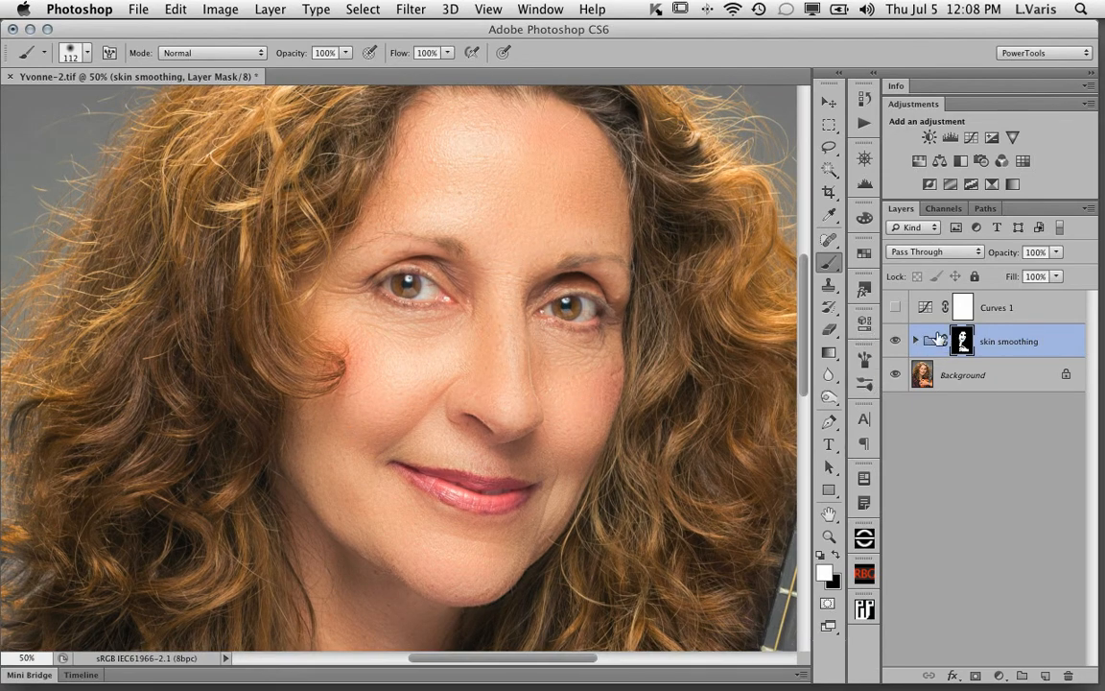
click(915, 340)
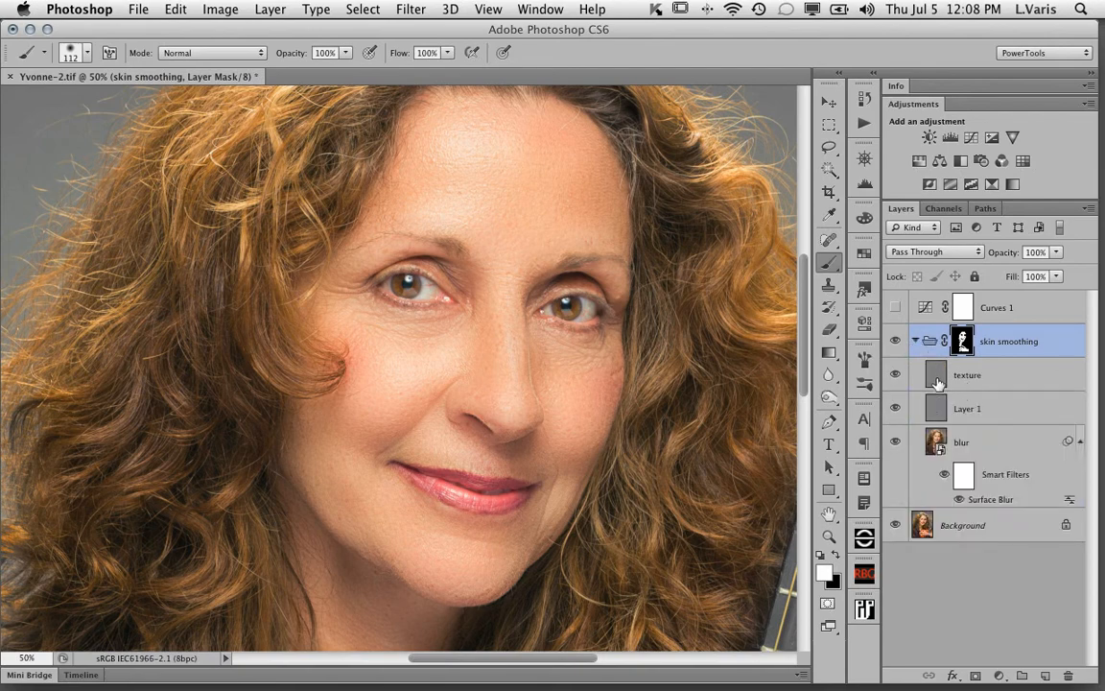
click(937, 381)
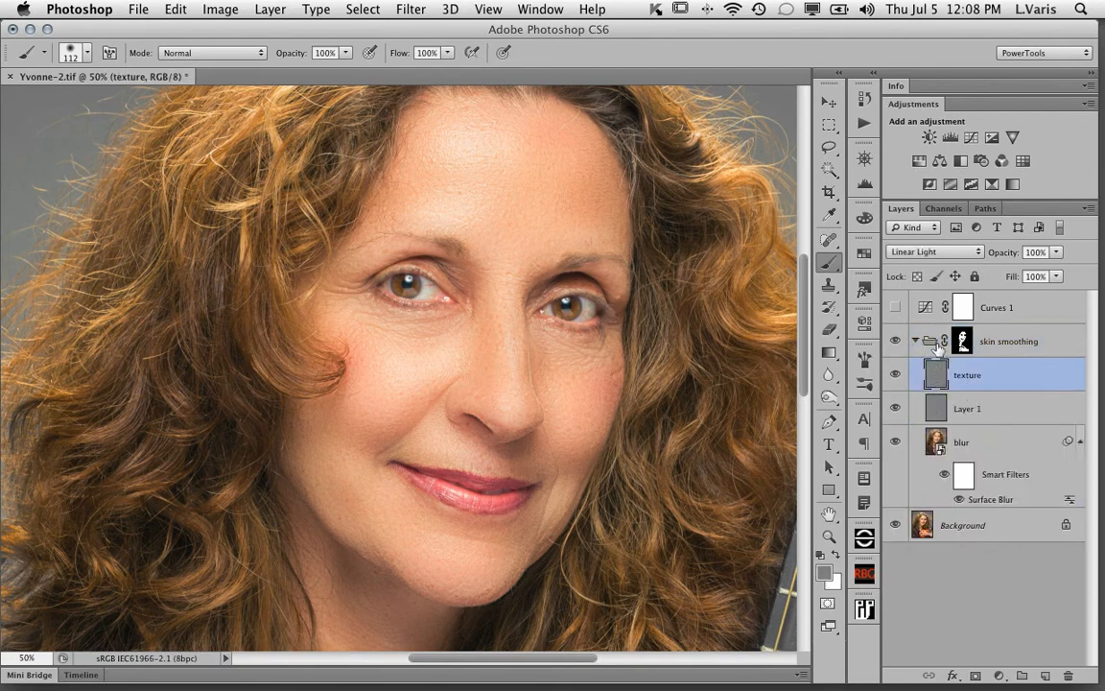
click(940, 252)
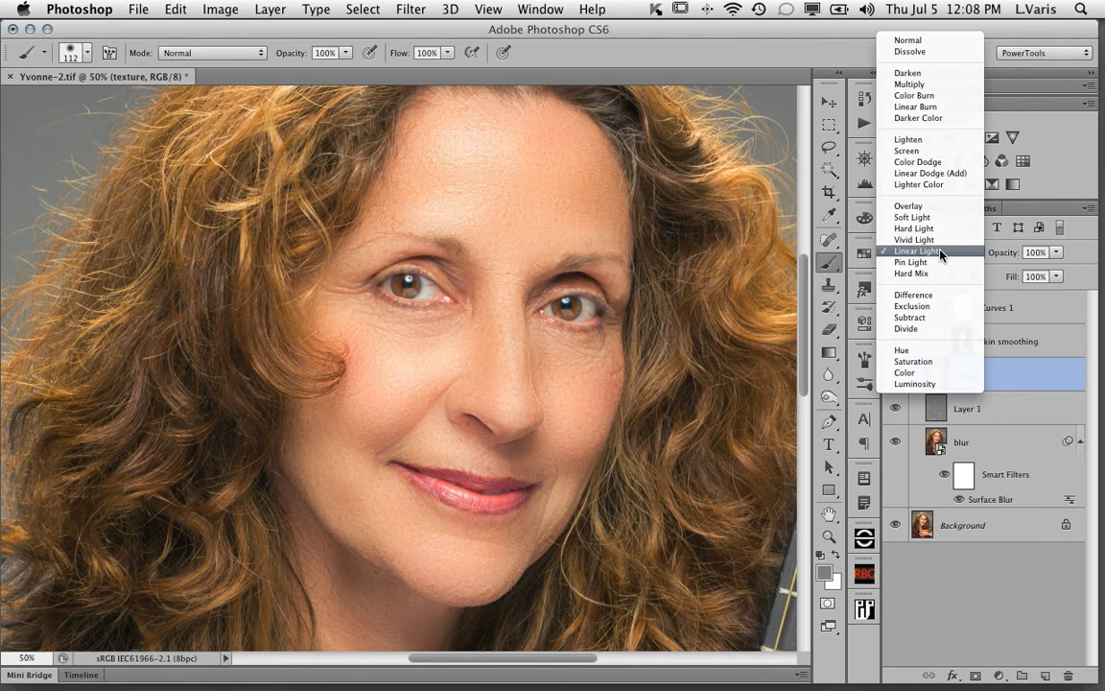
click(920, 43)
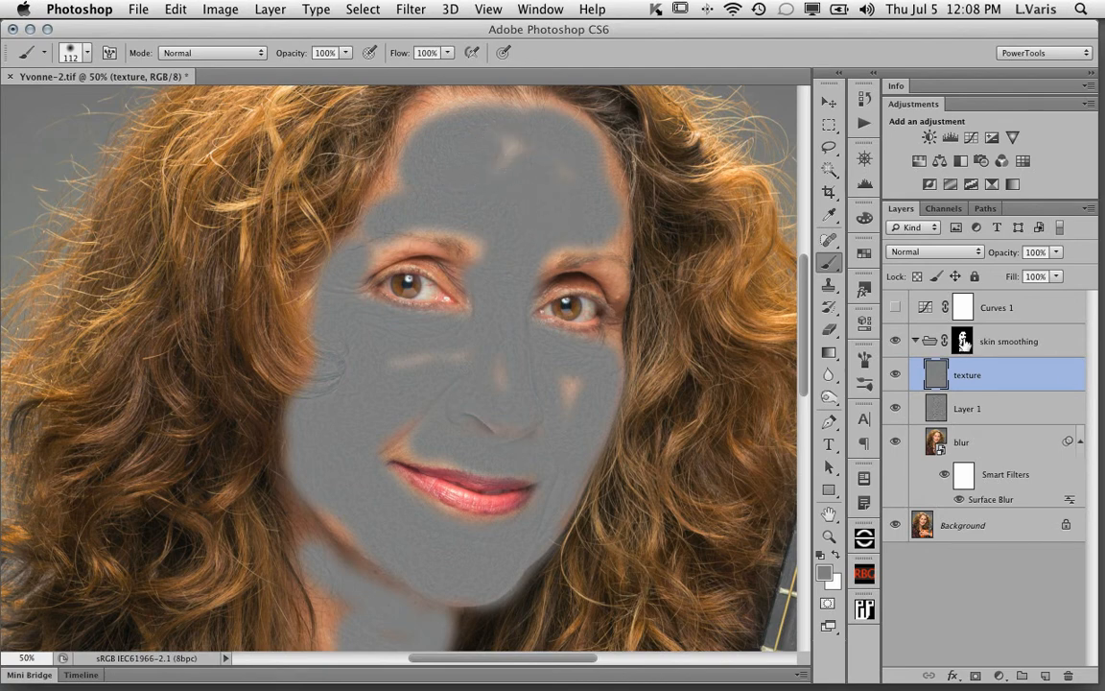
Fill the missed spots on the group's mask with white across the forehead, cheeks, nose and jawline.
click(963, 340)
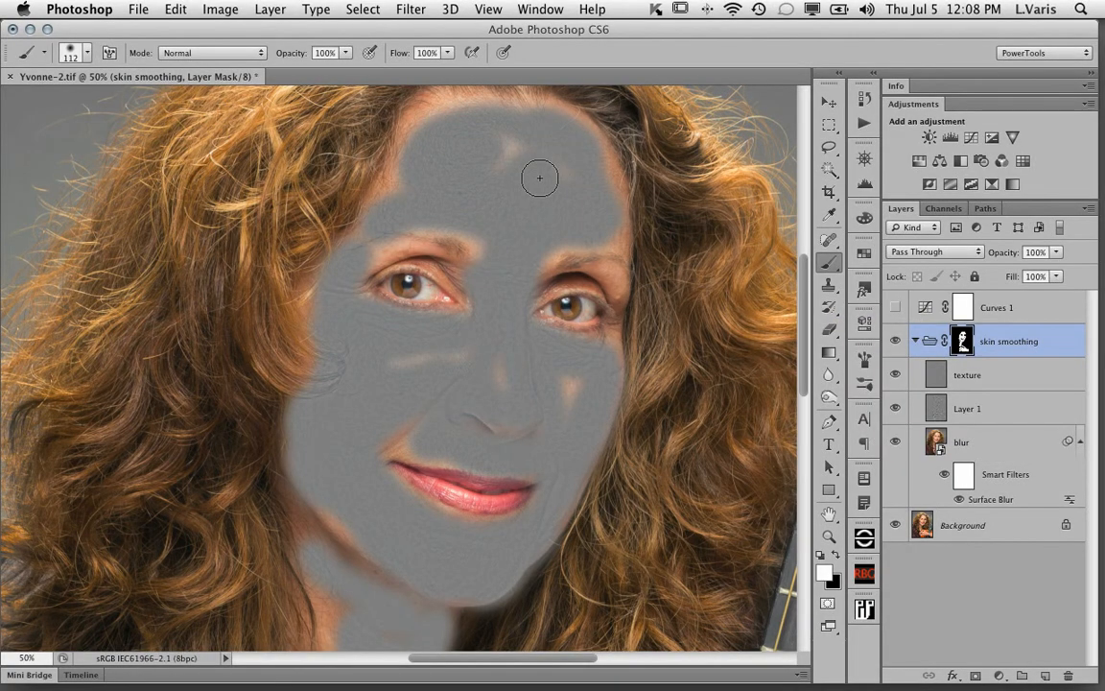
mouse_move(535, 163)
mouse_down()
mouse_move(494, 163)
mouse_move(526, 151)
mouse_move(562, 173)
mouse_up()
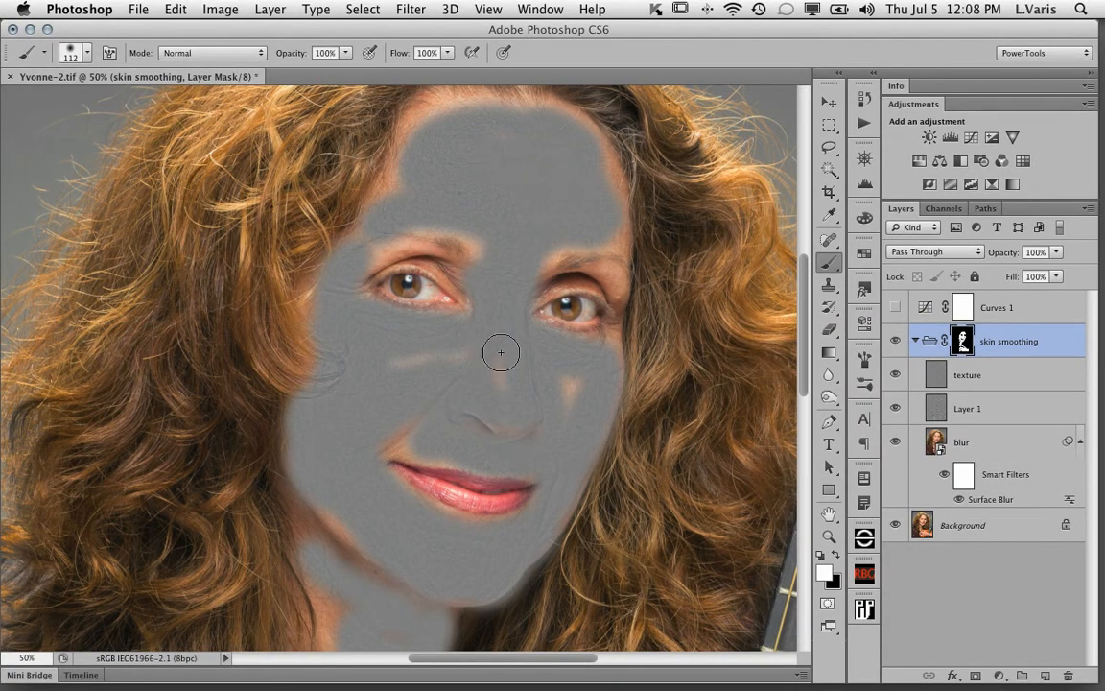
mouse_move(443, 355)
mouse_down()
mouse_move(493, 359)
mouse_move(570, 406)
mouse_move(503, 429)
mouse_up()
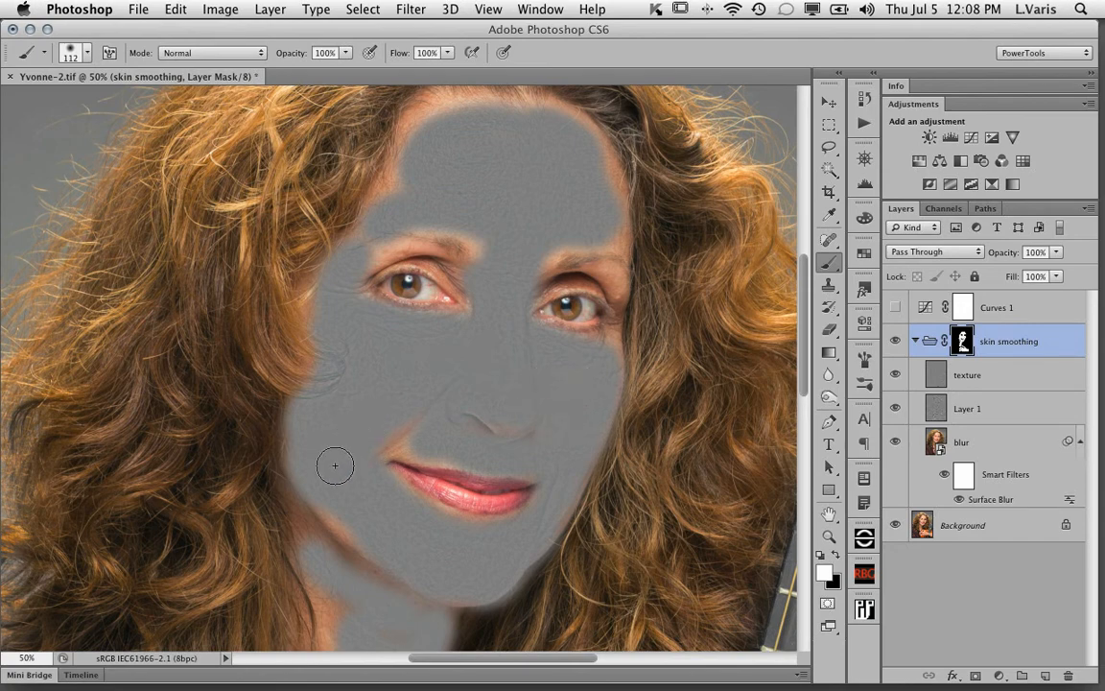
mouse_move(327, 506)
mouse_down()
mouse_move(384, 579)
mouse_move(434, 596)
mouse_move(372, 582)
mouse_move(336, 537)
mouse_move(355, 612)
mouse_up()
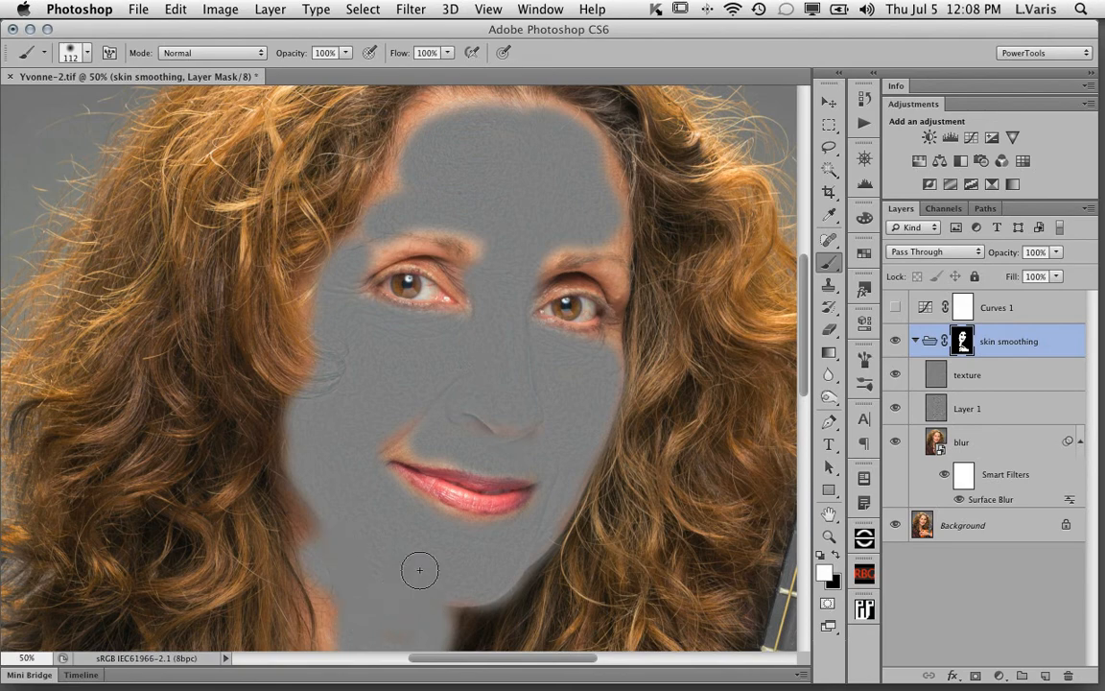
Reduce the brush to 45 pixels and paint white on the mask around the inner corner and upper lid of the eye nearer the loose curl.
click(423, 299)
click(420, 299)
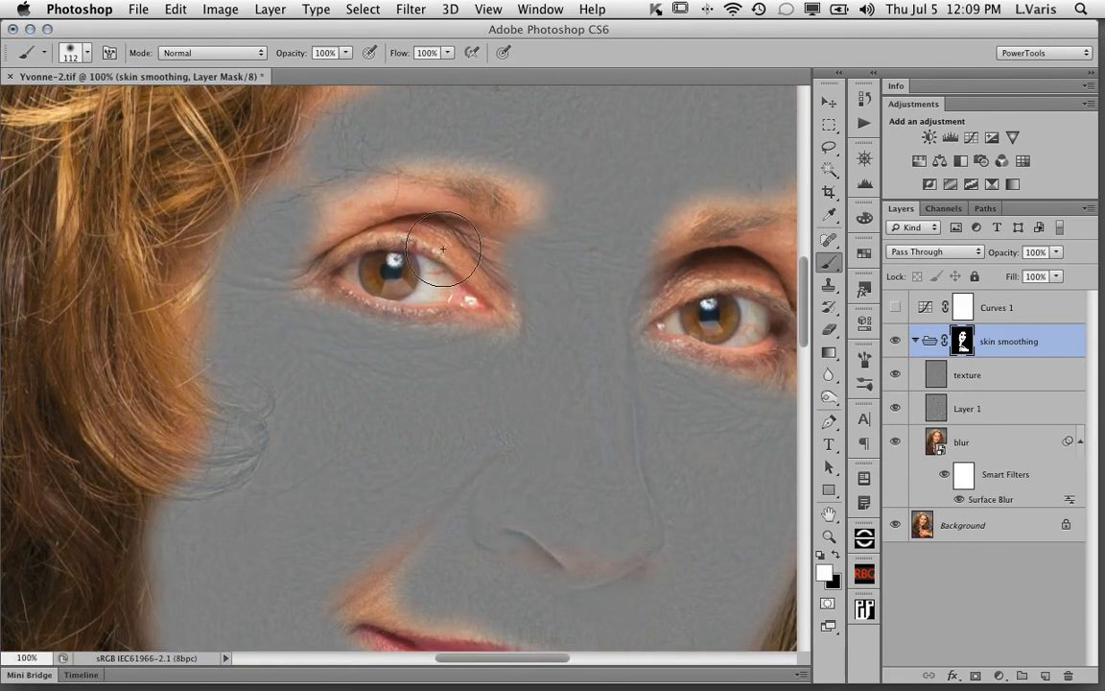
key(bracketleft)
key(bracketleft)
key(bracketleft)
key(bracketleft)
key(bracketleft)
key(bracketleft)
mouse_move(518, 304)
mouse_down()
mouse_move(451, 229)
mouse_move(382, 216)
mouse_move(529, 240)
mouse_move(500, 238)
mouse_up()
mouse_move(438, 211)
mouse_down()
mouse_move(393, 202)
mouse_move(307, 237)
mouse_move(337, 244)
mouse_move(396, 223)
mouse_up()
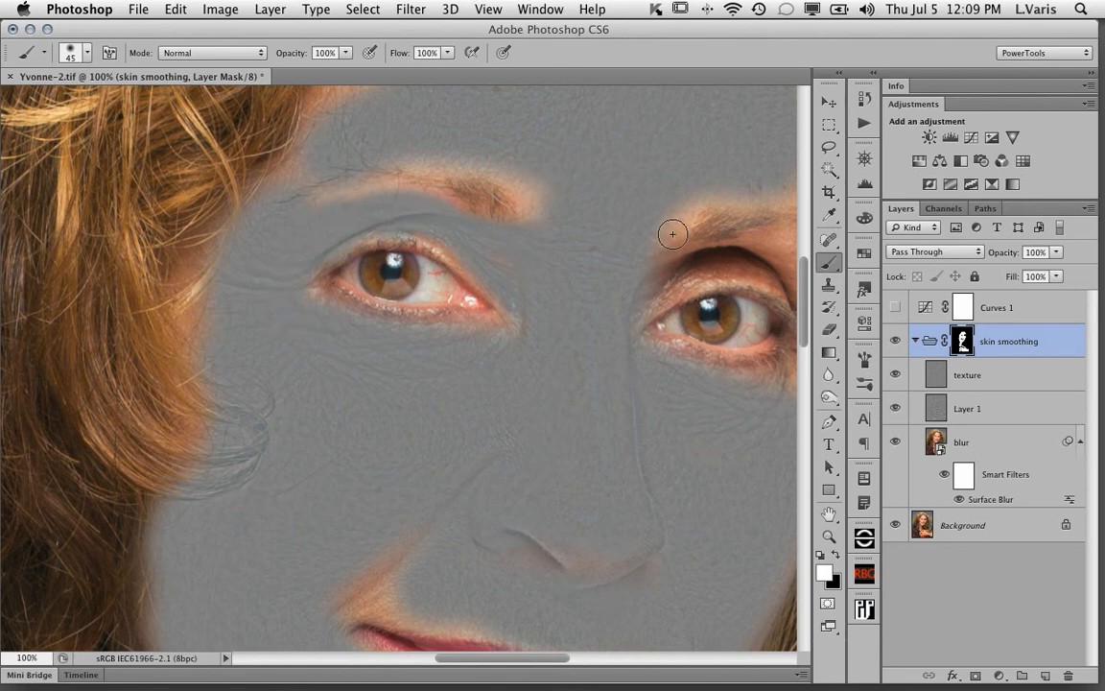
Paint white on the mask around the other eye, covering the upper lid, outer corner and skin beneath it.
mouse_move(687, 195)
mouse_down()
mouse_move(644, 282)
mouse_move(691, 260)
mouse_move(626, 305)
mouse_up()
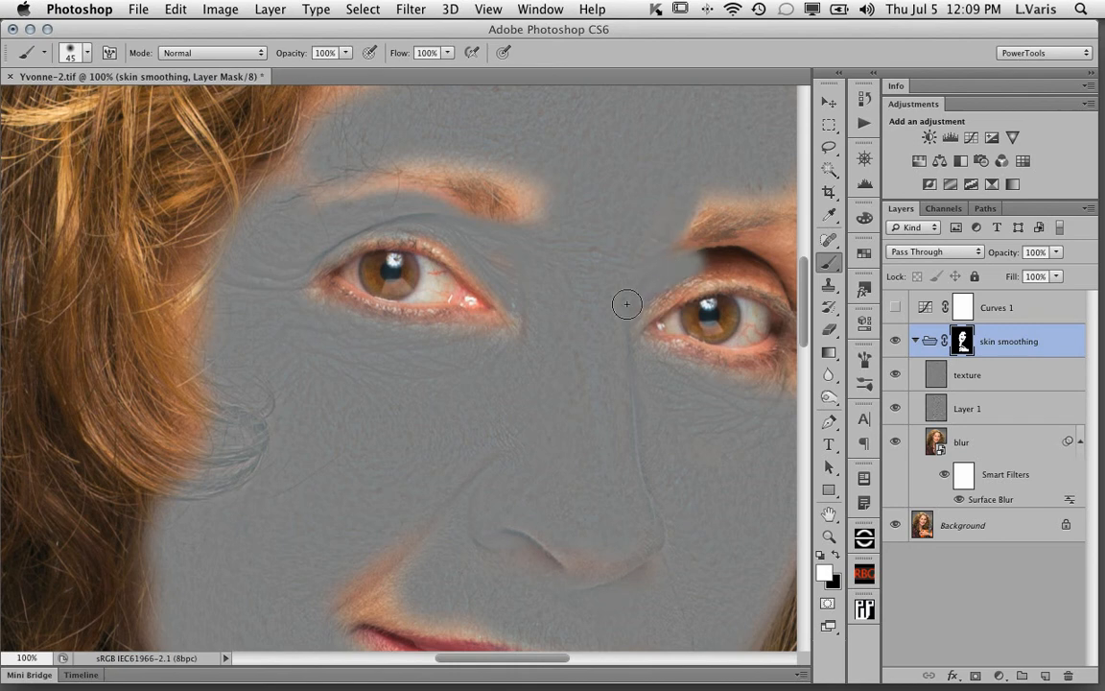
scroll(619, 288, right, 5)
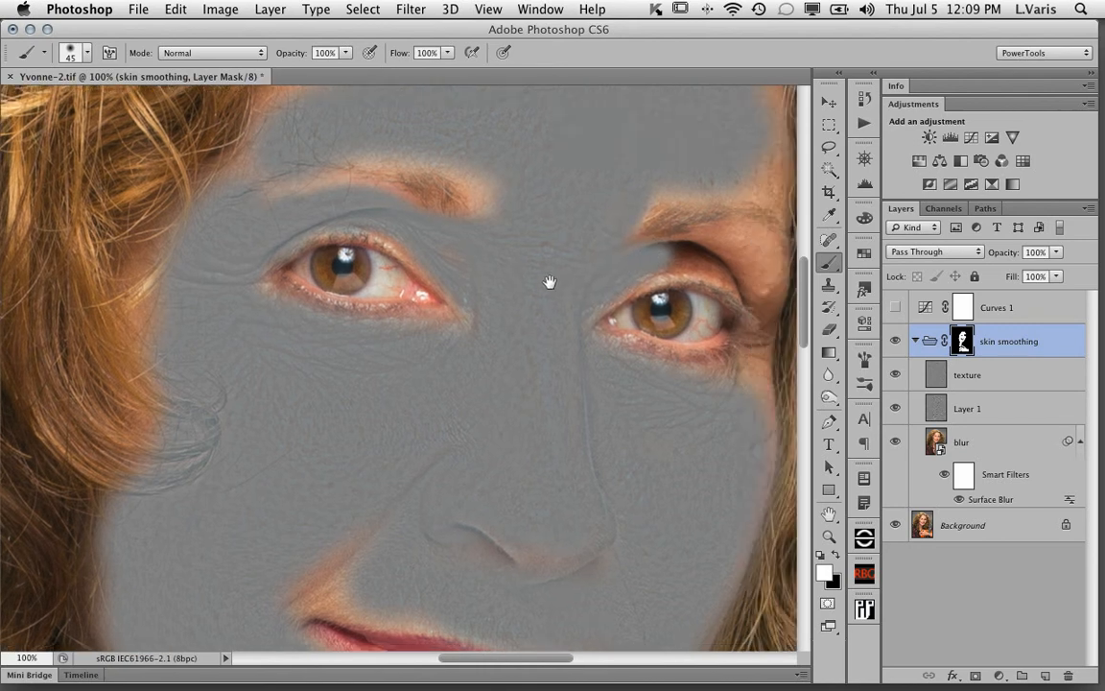
mouse_move(578, 249)
mouse_down()
mouse_move(635, 239)
mouse_move(667, 295)
mouse_move(624, 264)
mouse_move(575, 251)
mouse_up()
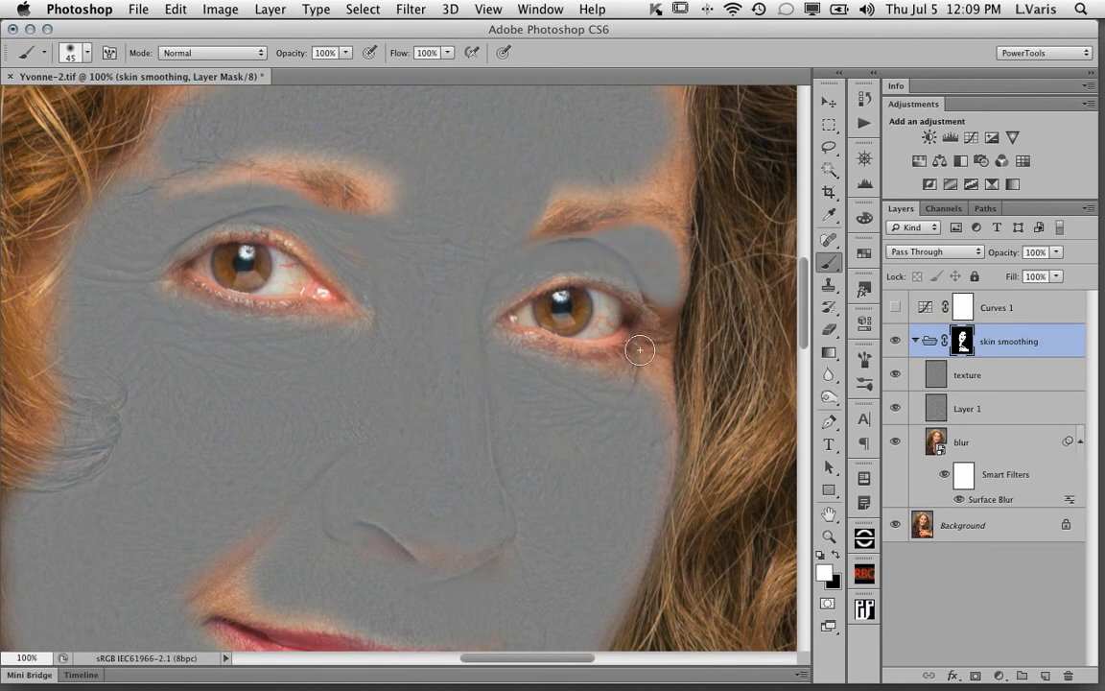
mouse_move(669, 347)
mouse_down()
mouse_move(658, 343)
mouse_move(643, 398)
mouse_up()
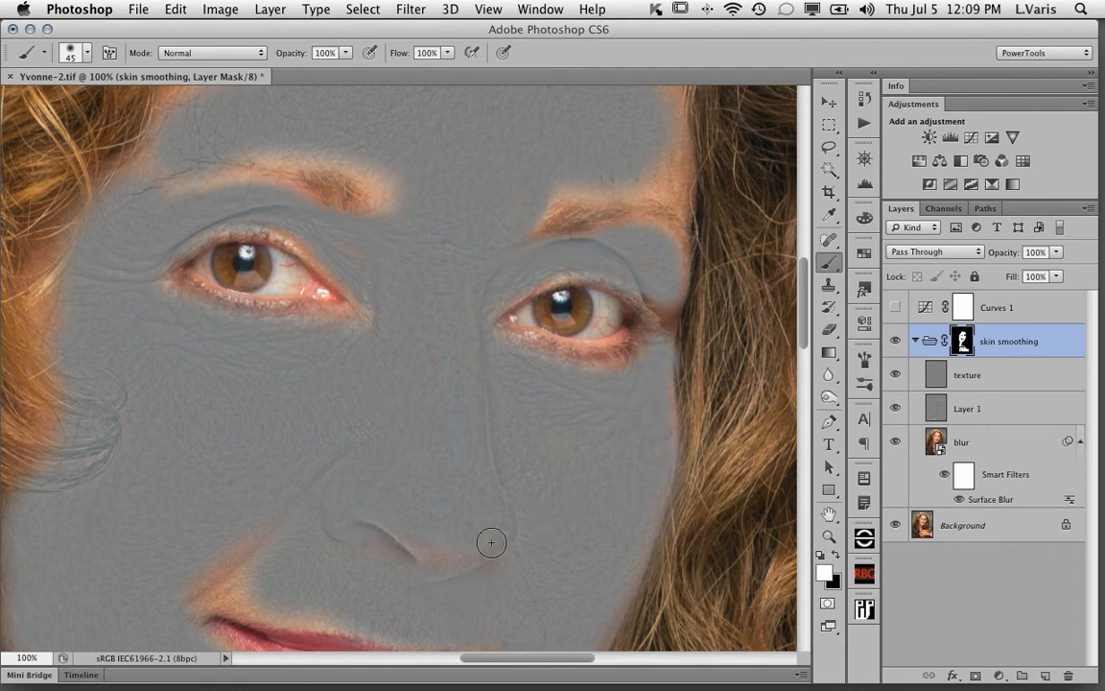
Paint white on the mask under the nose and closely around the edge of the lips.
mouse_move(492, 540)
mouse_down()
mouse_move(393, 551)
mouse_move(386, 538)
mouse_move(443, 564)
mouse_move(361, 524)
mouse_up()
mouse_move(241, 506)
mouse_down()
mouse_move(343, 405)
mouse_move(353, 365)
mouse_up()
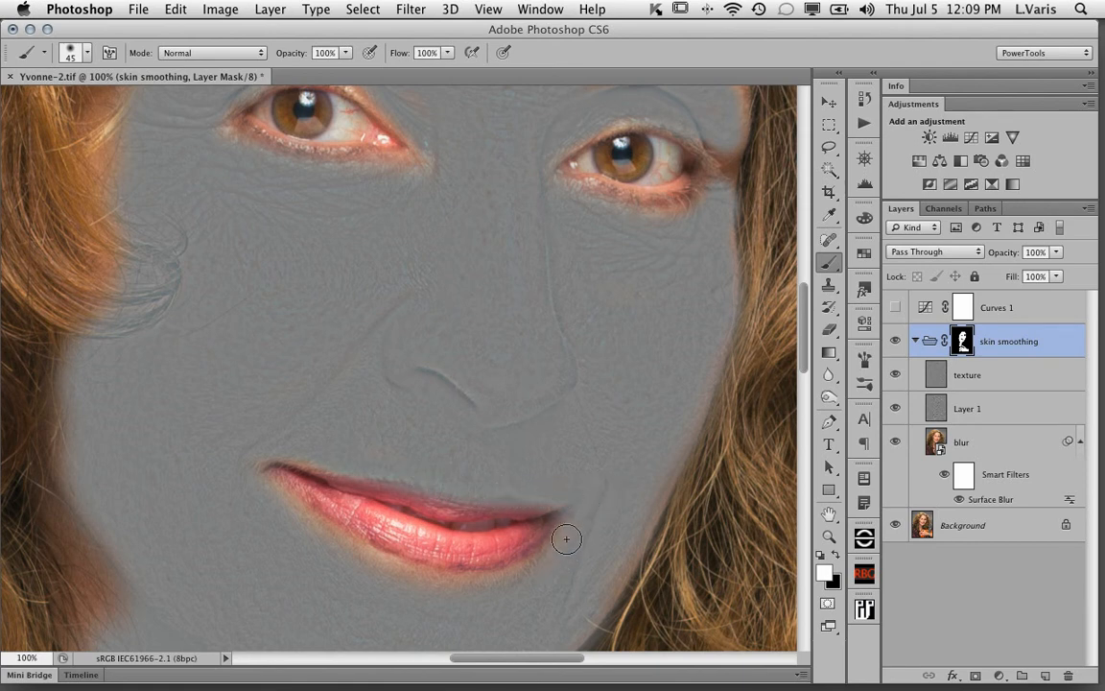
mouse_move(565, 540)
mouse_down()
mouse_move(446, 580)
mouse_move(395, 564)
mouse_move(268, 486)
mouse_up()
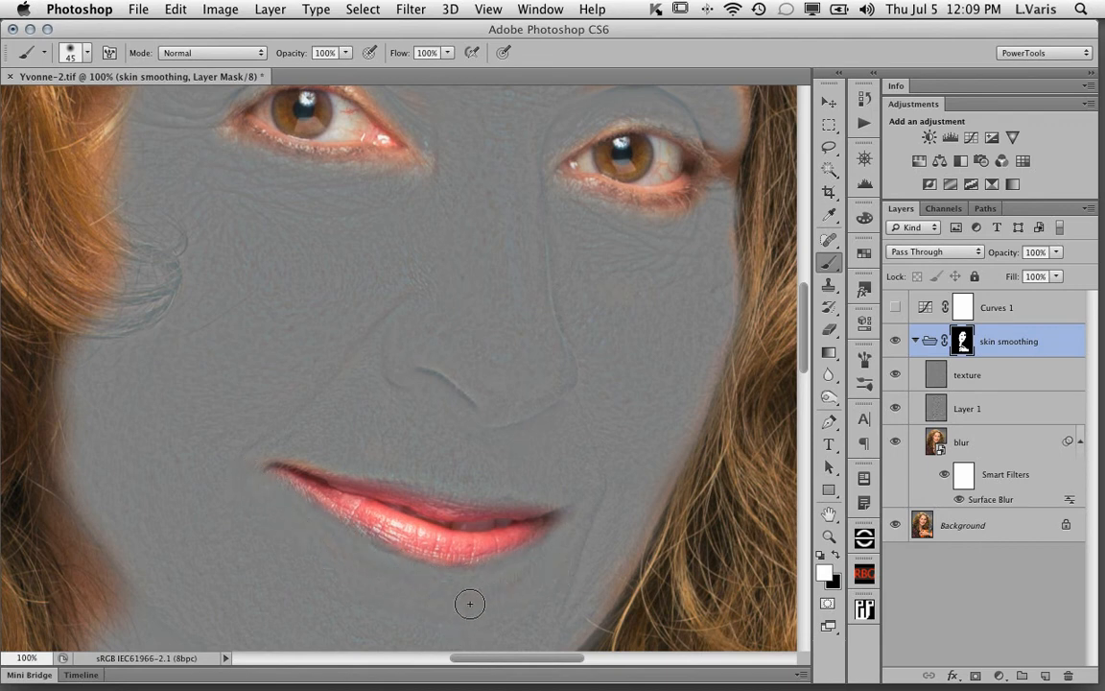
Paint white on the mask over the missed skin on the fingers, thumb and back of the hand.
drag(619, 489, 640, 295)
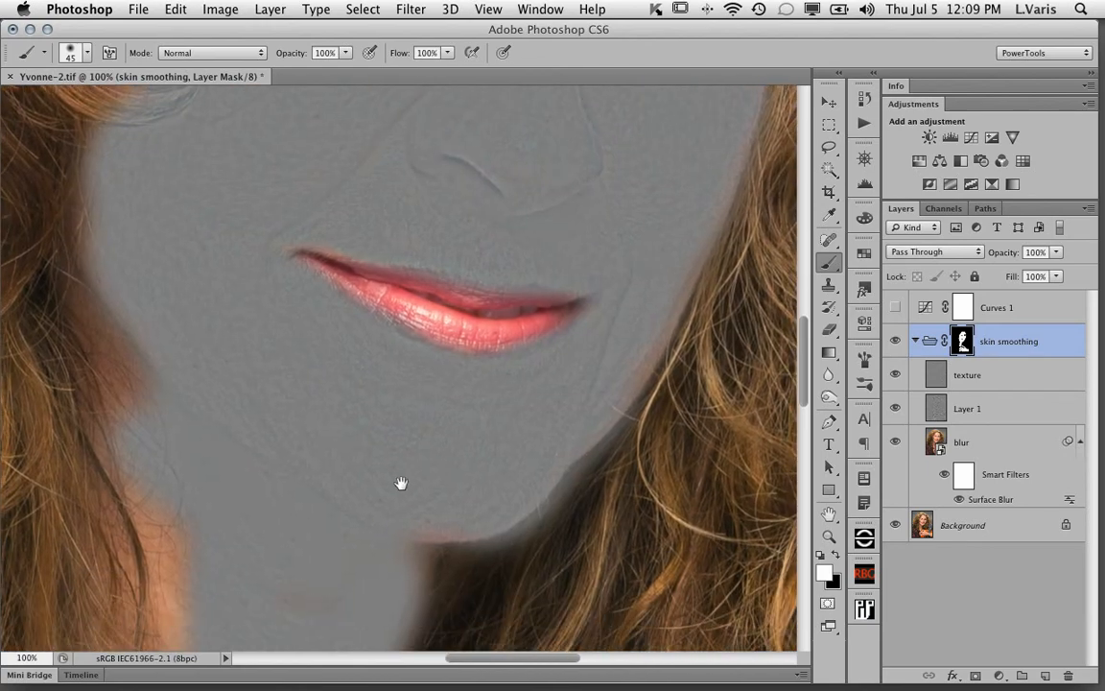
drag(400, 481, 420, 171)
scroll(355, 262, down, 5)
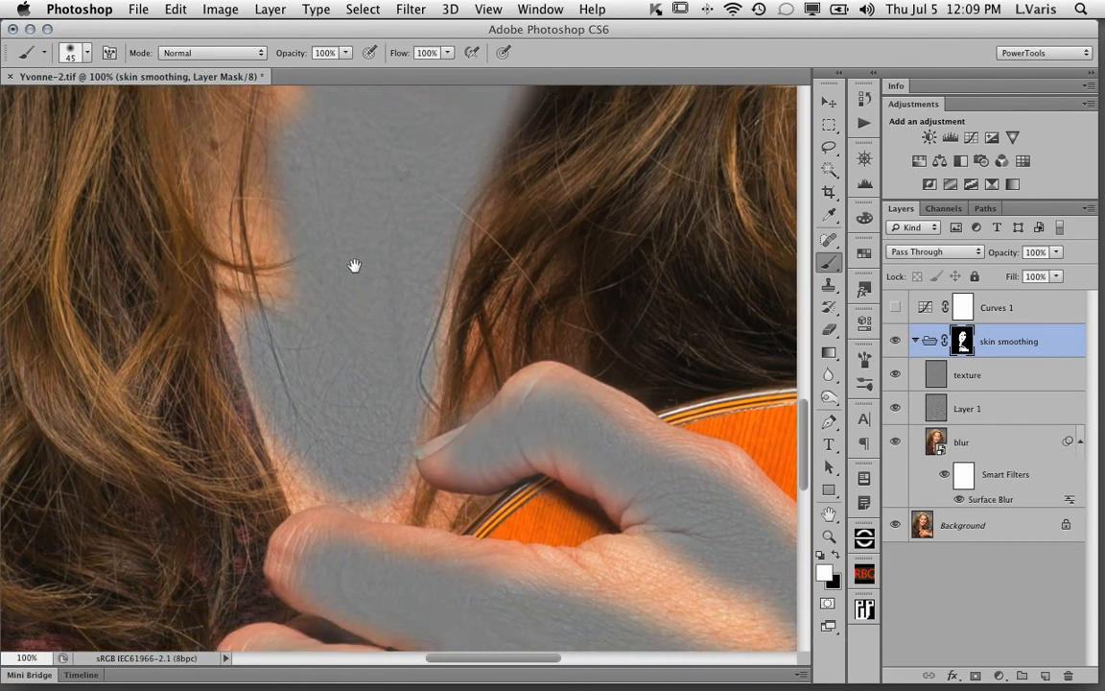
mouse_move(319, 461)
mouse_down()
mouse_move(284, 485)
mouse_move(283, 506)
mouse_move(301, 525)
mouse_move(309, 492)
mouse_move(350, 486)
mouse_move(335, 465)
mouse_move(505, 509)
mouse_move(433, 496)
mouse_move(481, 508)
mouse_move(581, 512)
mouse_move(532, 507)
mouse_move(647, 494)
mouse_move(523, 530)
mouse_move(712, 532)
mouse_move(639, 541)
mouse_move(623, 516)
mouse_move(715, 556)
mouse_move(691, 501)
mouse_move(732, 482)
mouse_move(670, 478)
mouse_move(570, 349)
mouse_move(696, 390)
mouse_move(730, 414)
mouse_up()
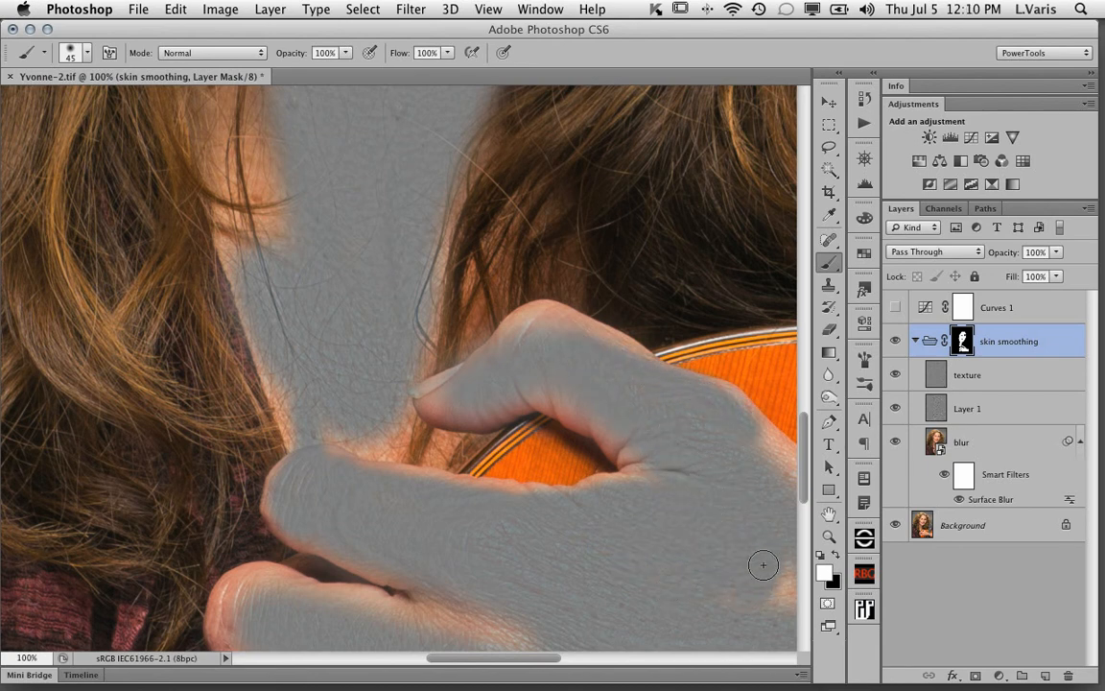
mouse_move(713, 578)
mouse_down()
mouse_move(529, 374)
mouse_move(611, 373)
mouse_move(496, 373)
mouse_move(645, 411)
mouse_move(723, 451)
mouse_move(565, 247)
mouse_move(668, 346)
mouse_up()
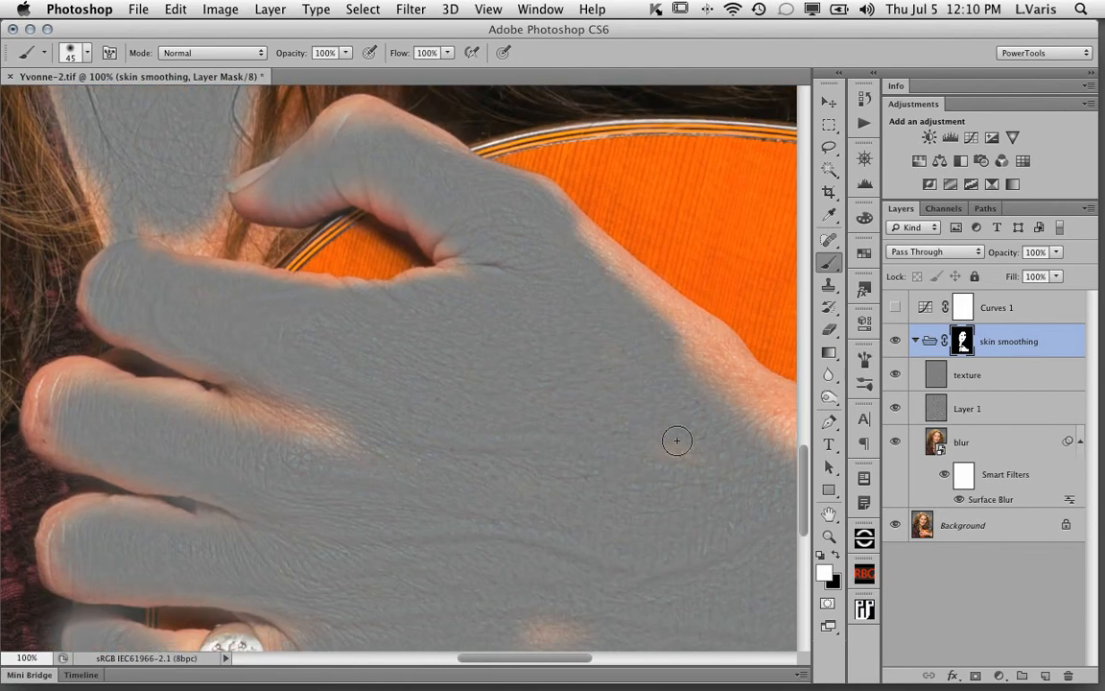
drag(676, 442, 668, 459)
drag(586, 484, 546, 412)
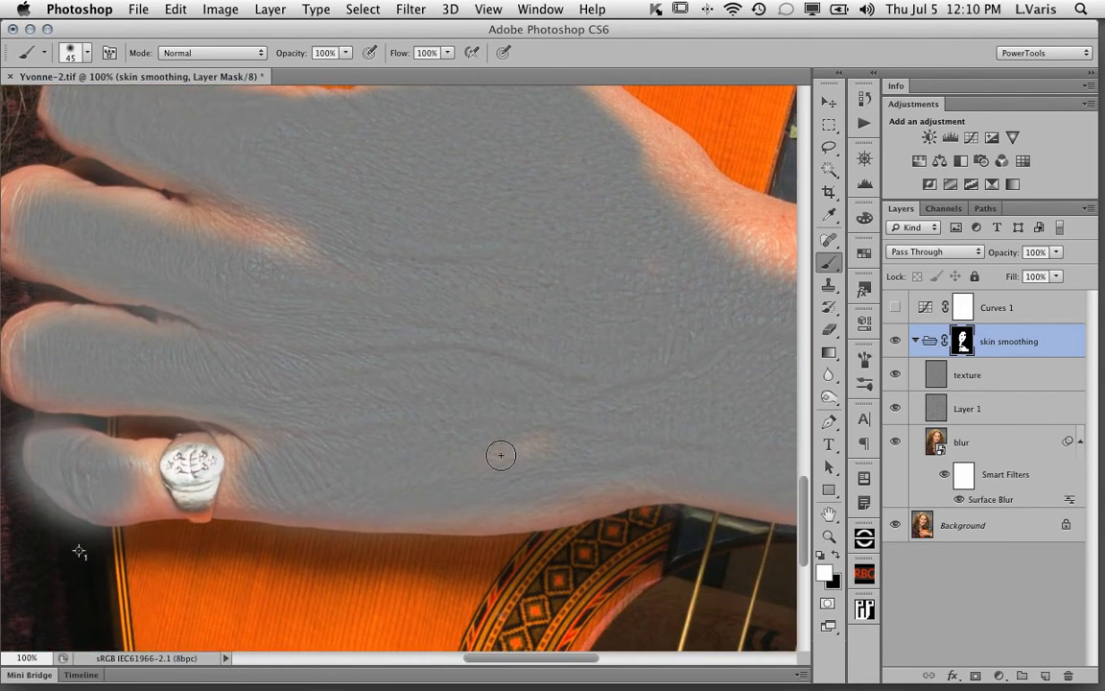
drag(532, 264, 465, 438)
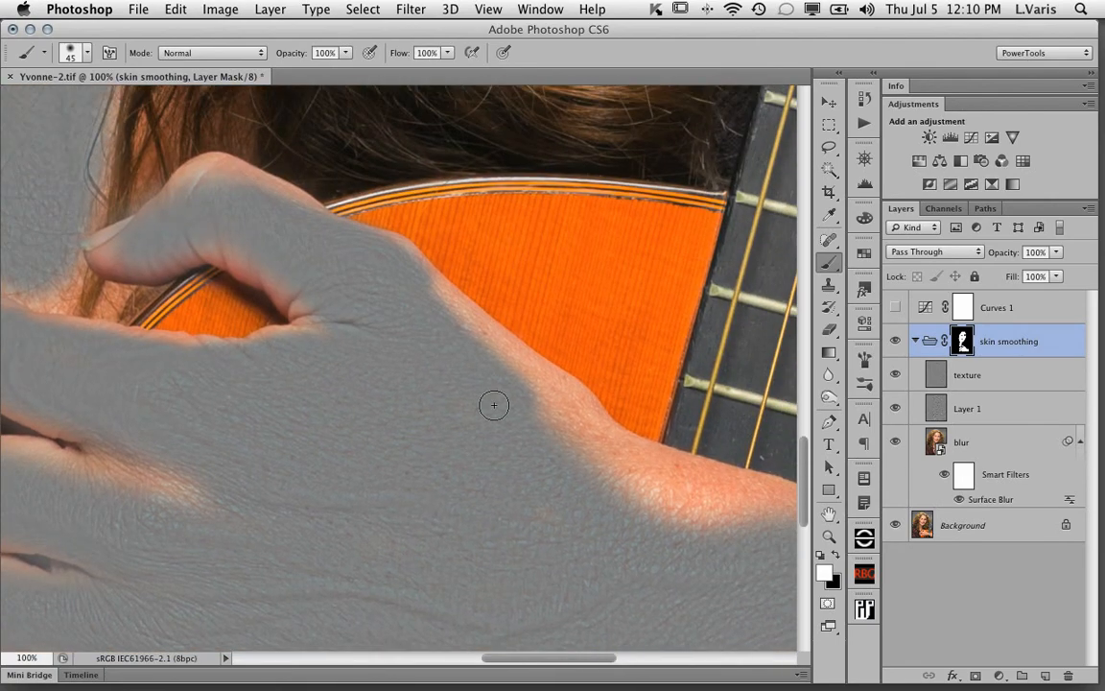
Set the texture layer's blend mode to Linear Light.
key(super+minus)
key(super+minus)
key(super+minus)
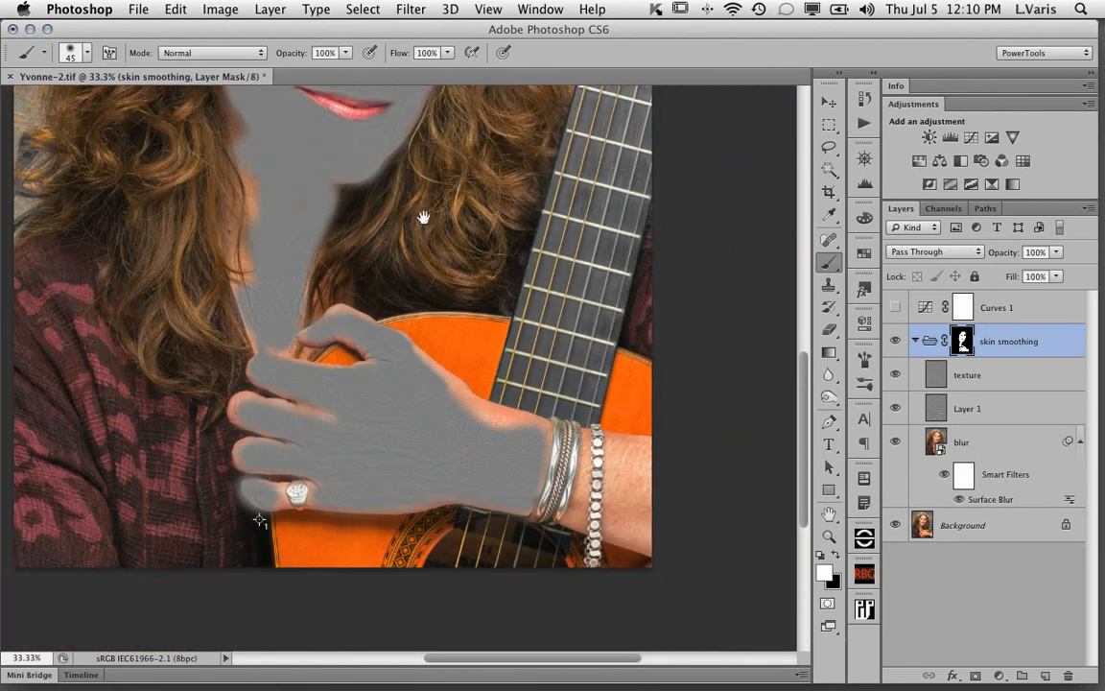
drag(432, 279, 533, 564)
drag(525, 508, 538, 585)
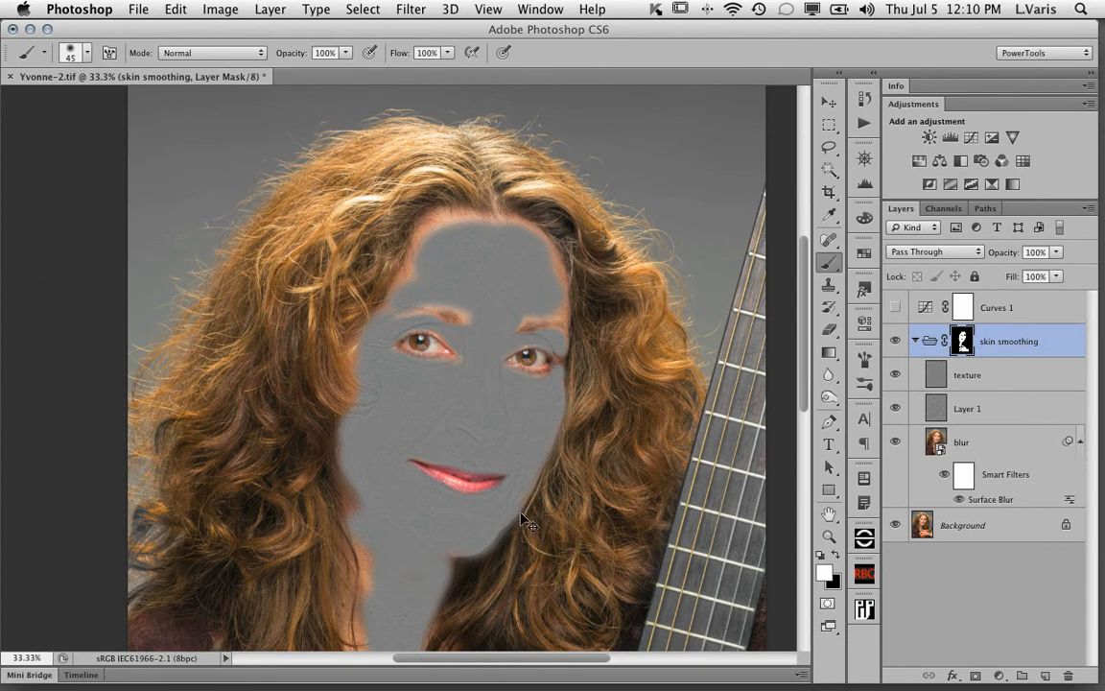
key(super+plus)
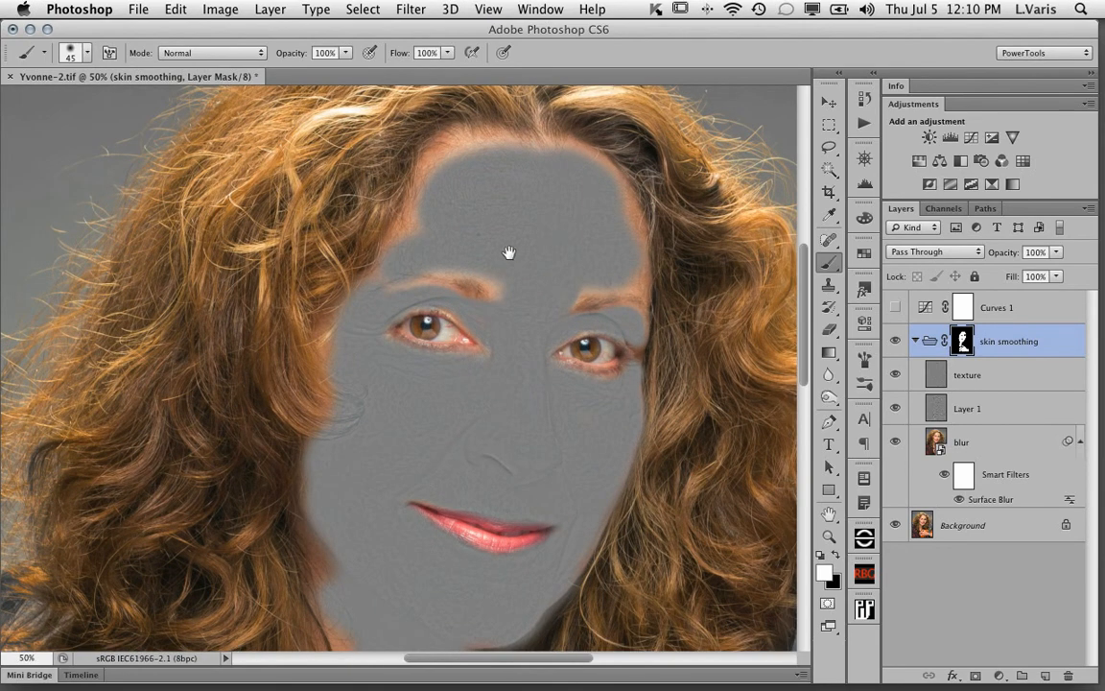
drag(509, 252, 513, 210)
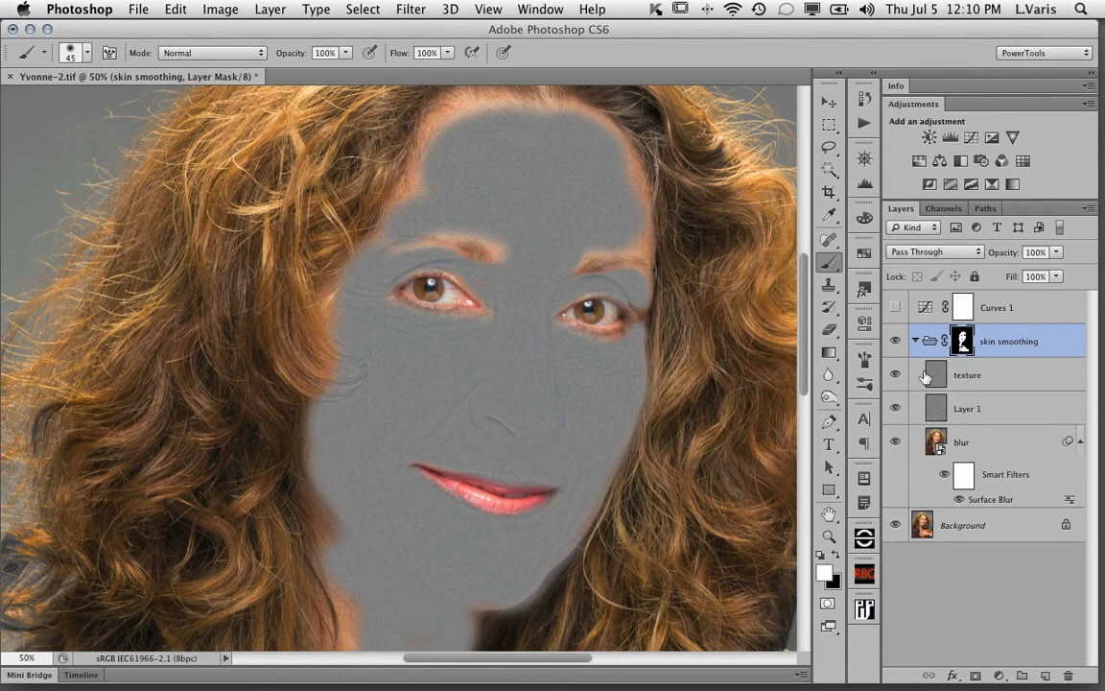
click(937, 377)
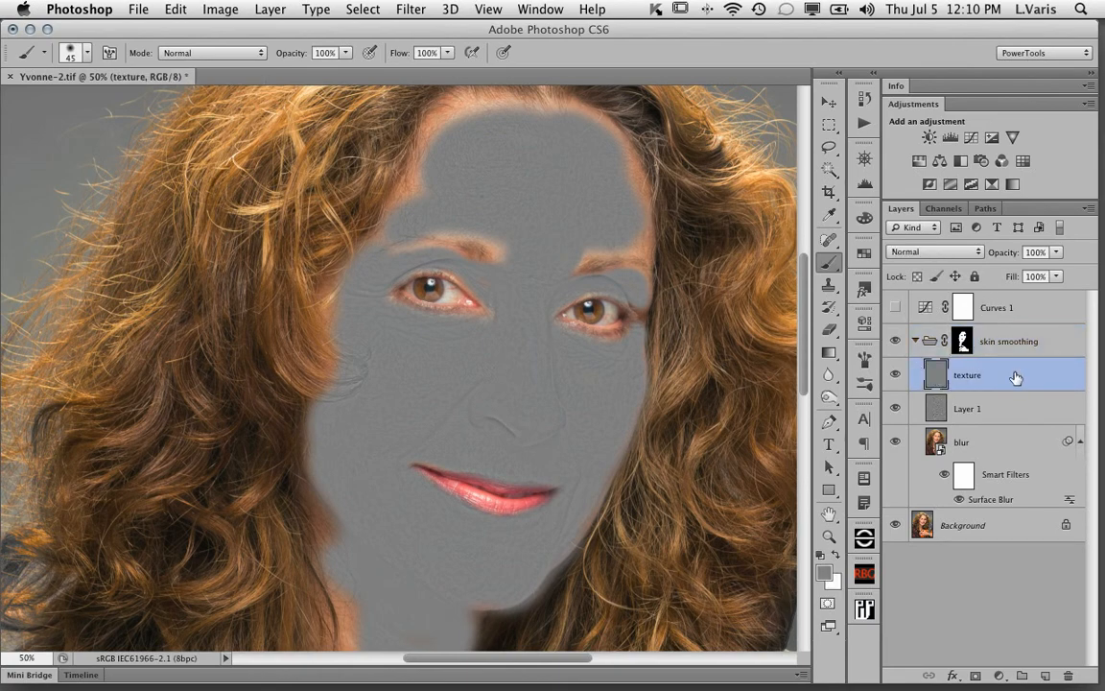
click(942, 257)
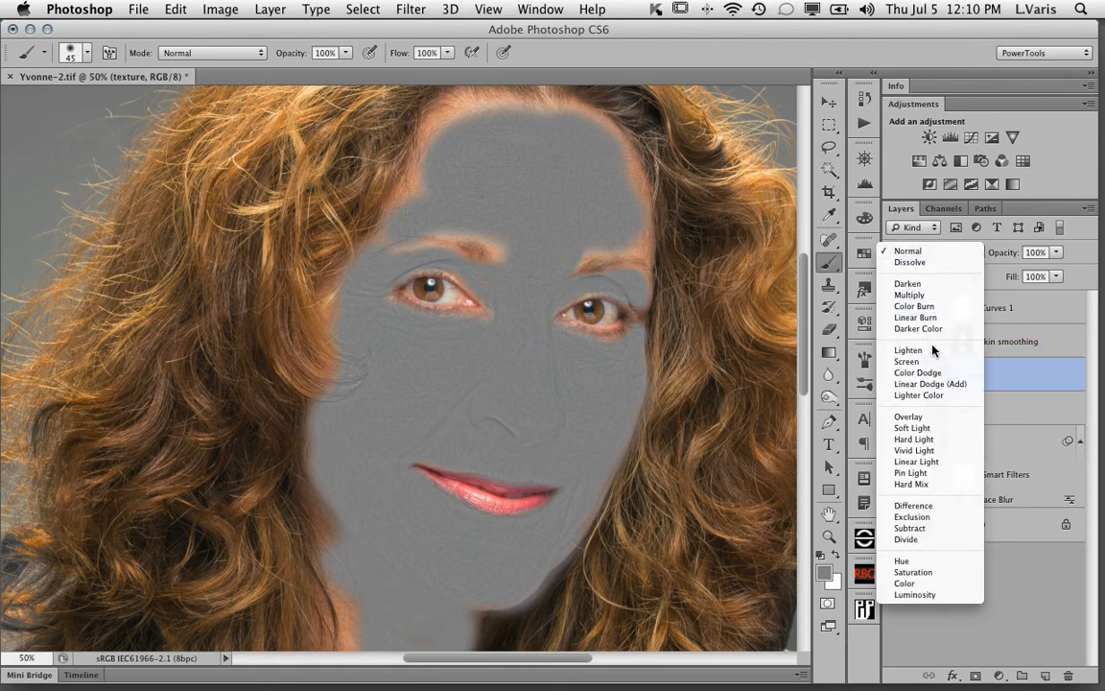
click(953, 462)
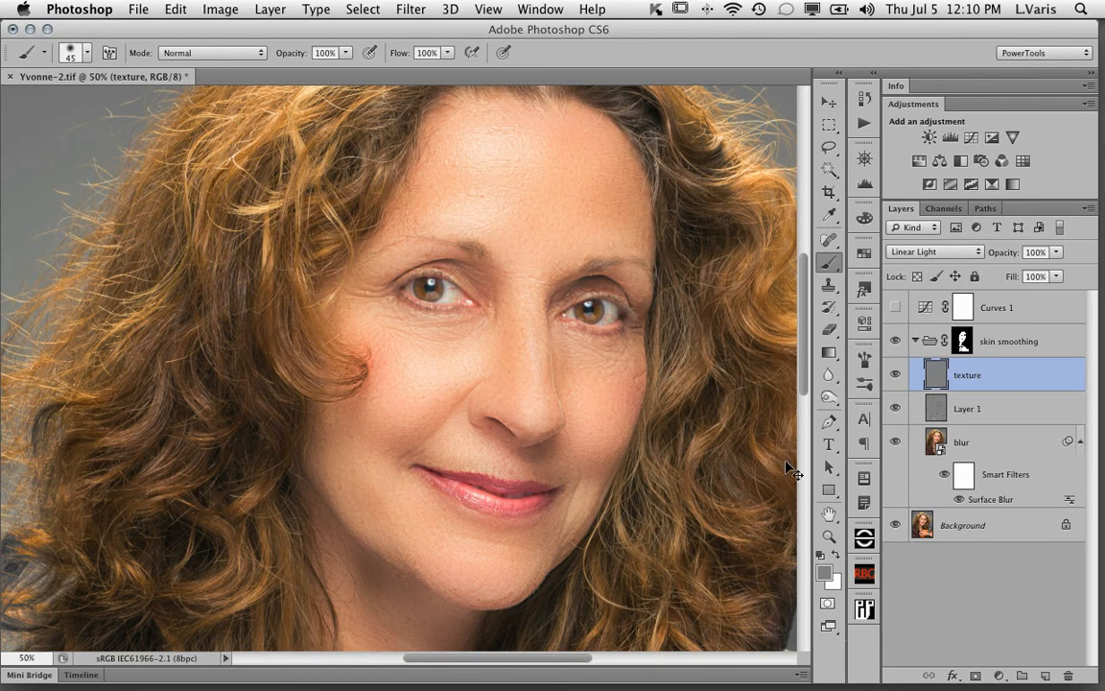
Compare the retouched portrait with the original by showing only the Background layer and restoring the others.
key(super+minus)
key(super+minus)
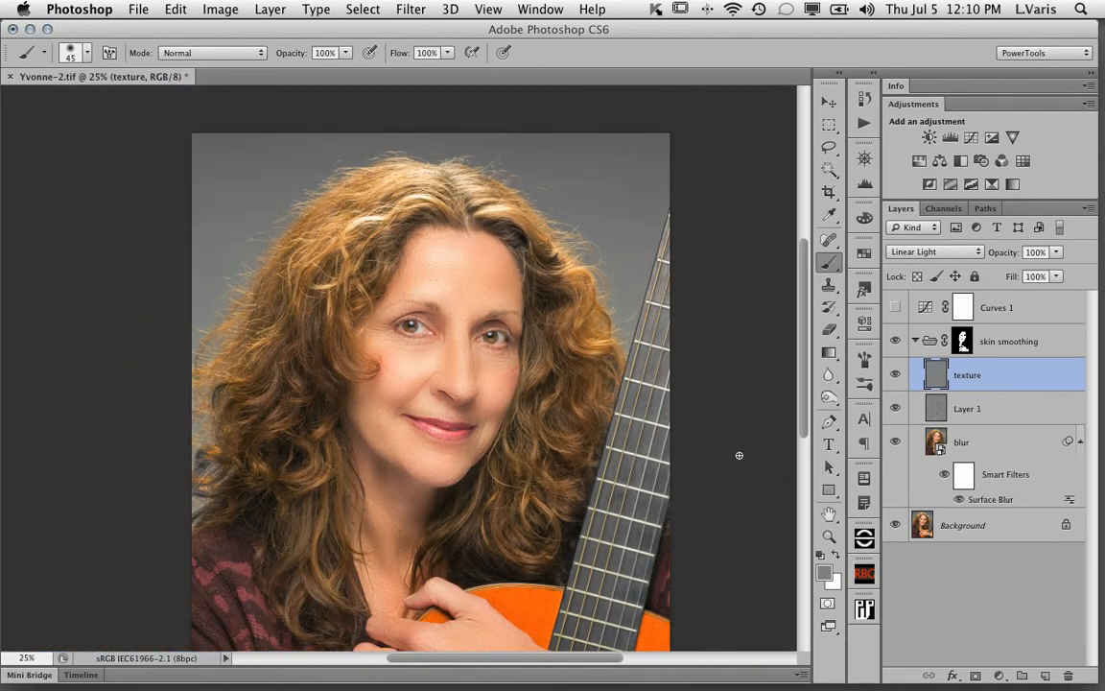
drag(602, 454, 640, 394)
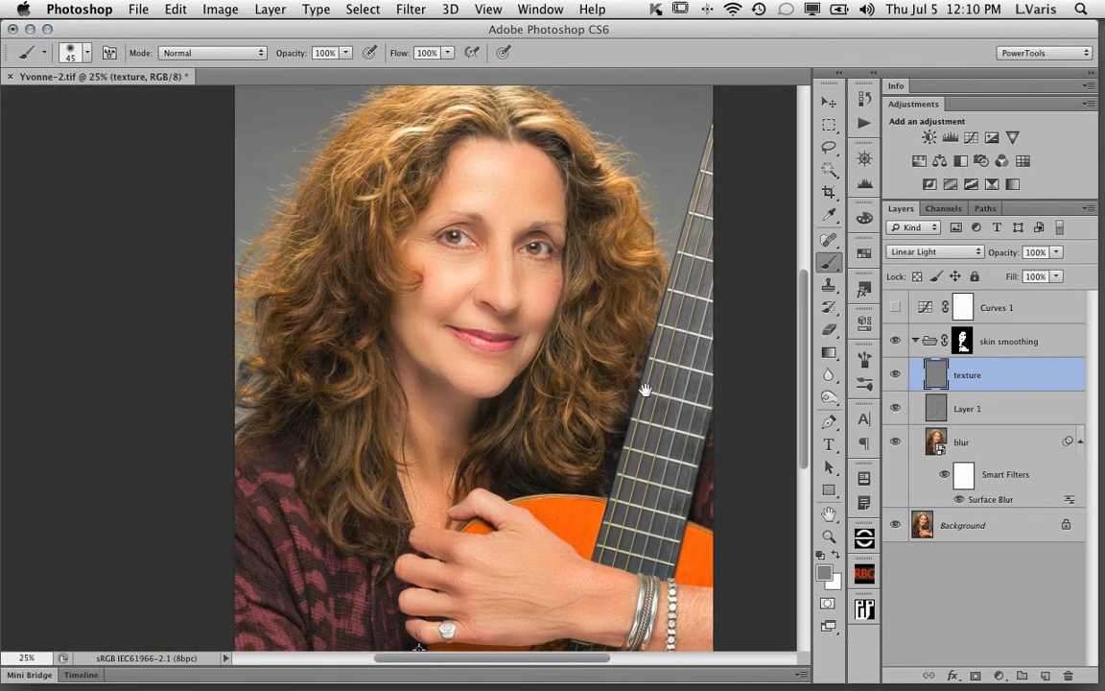
alt+click(897, 527)
alt+click(897, 527)
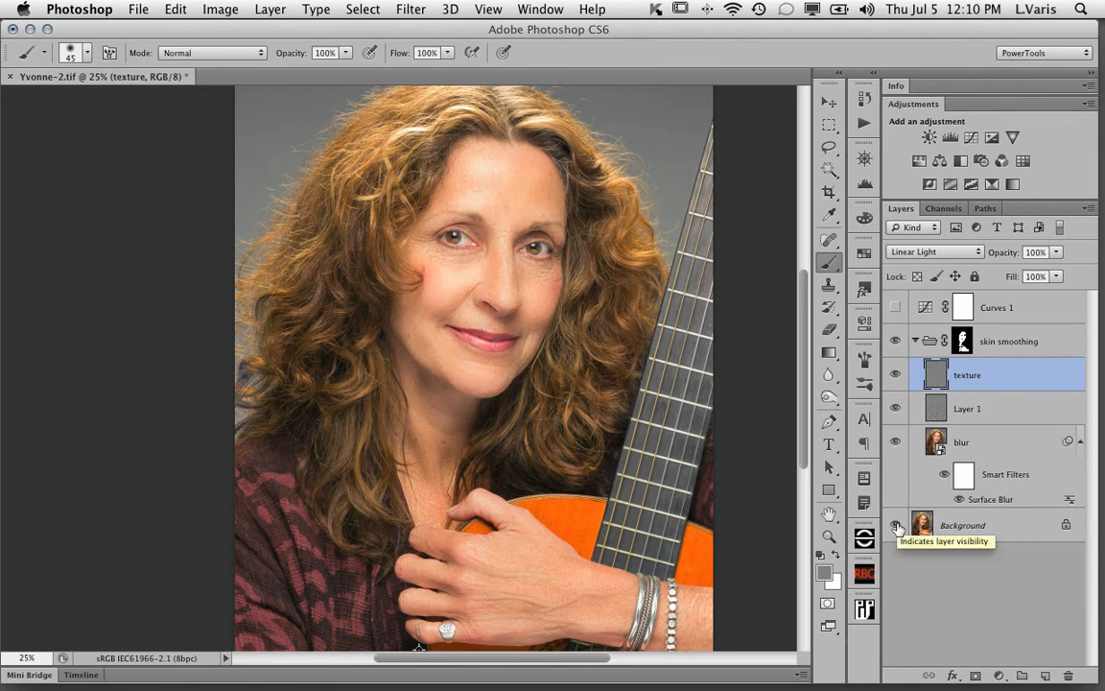
alt+click(897, 527)
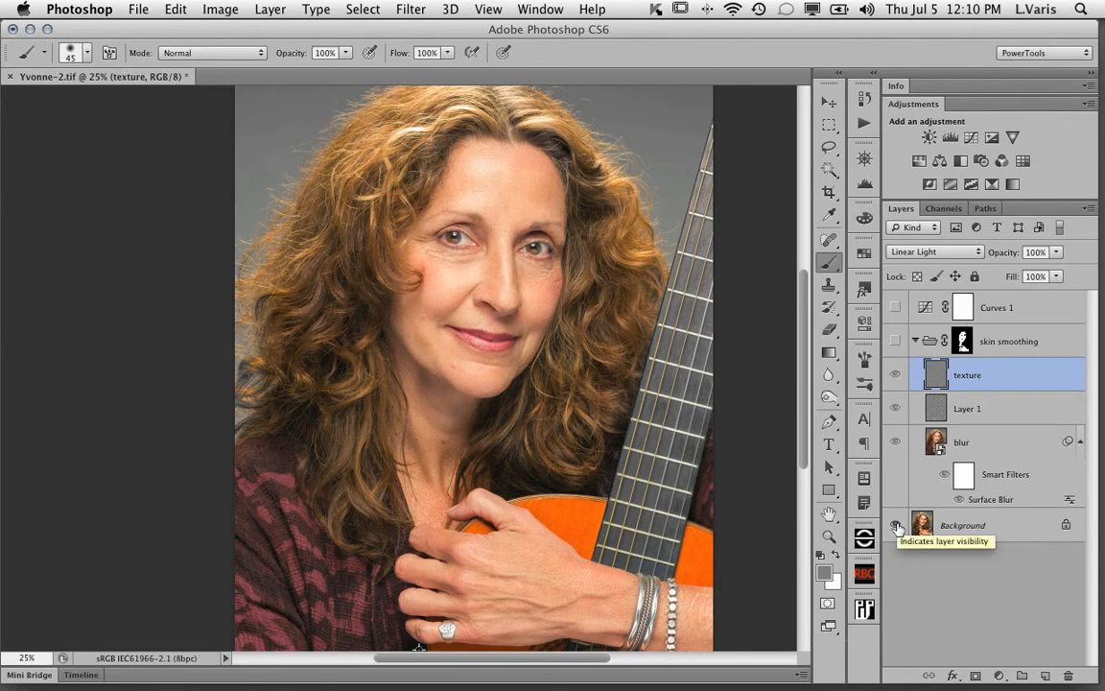
alt+click(897, 527)
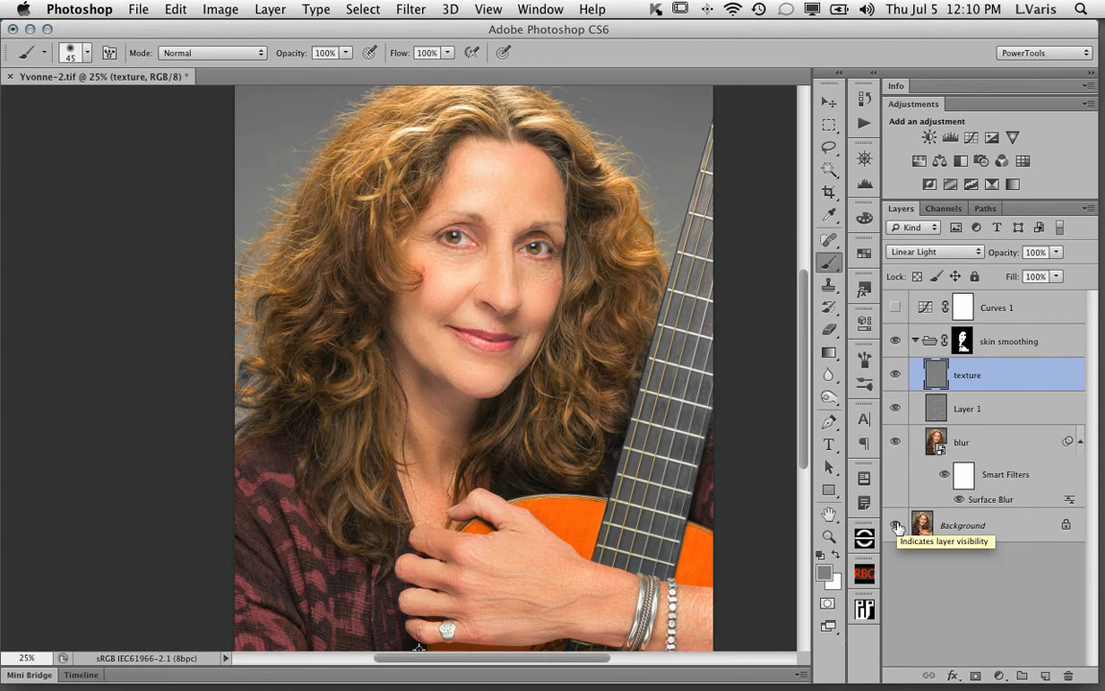
Collapse the skin smoothing group, try reduced opacities on it and return its opacity to 100%.
key(super+plus)
drag(661, 315, 605, 394)
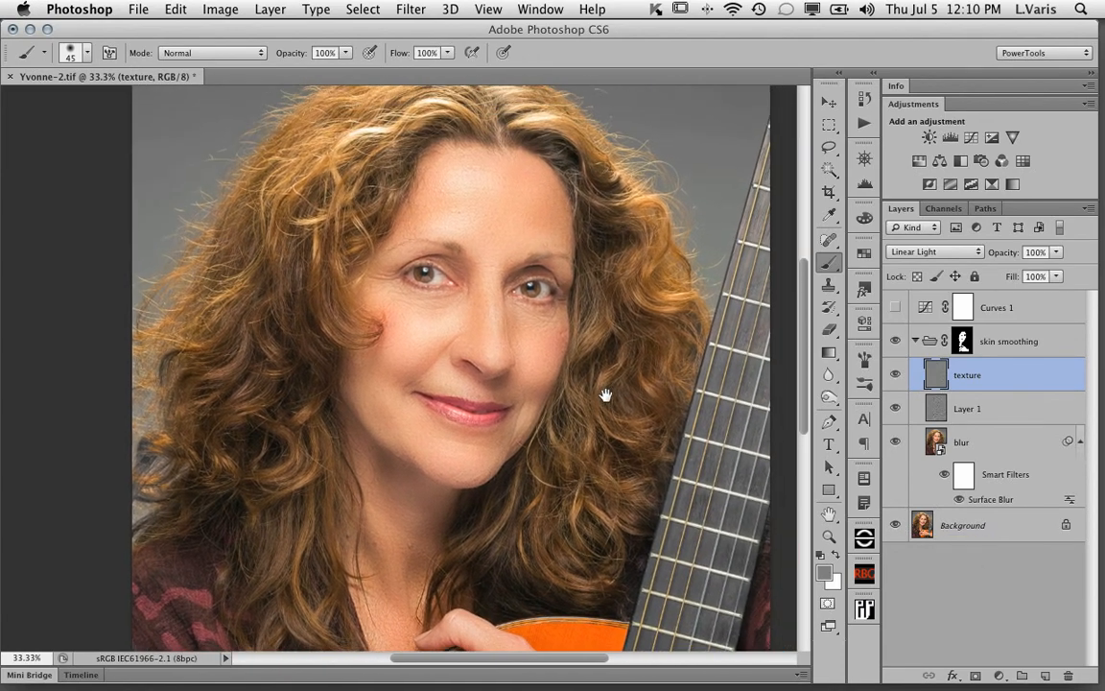
click(916, 341)
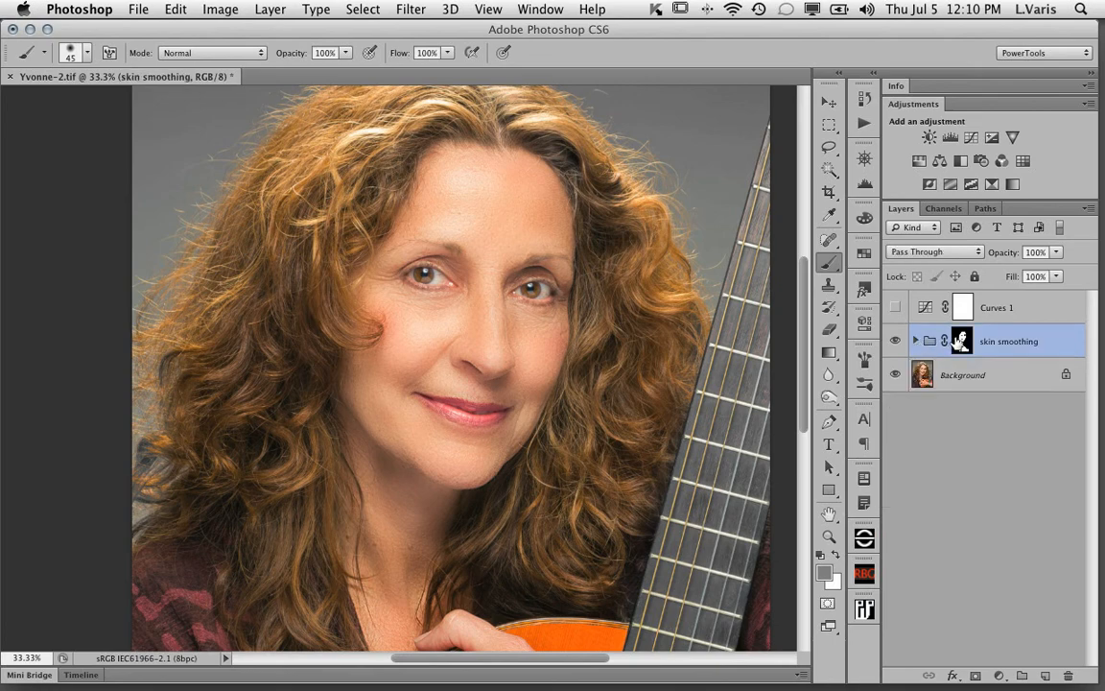
click(1055, 252)
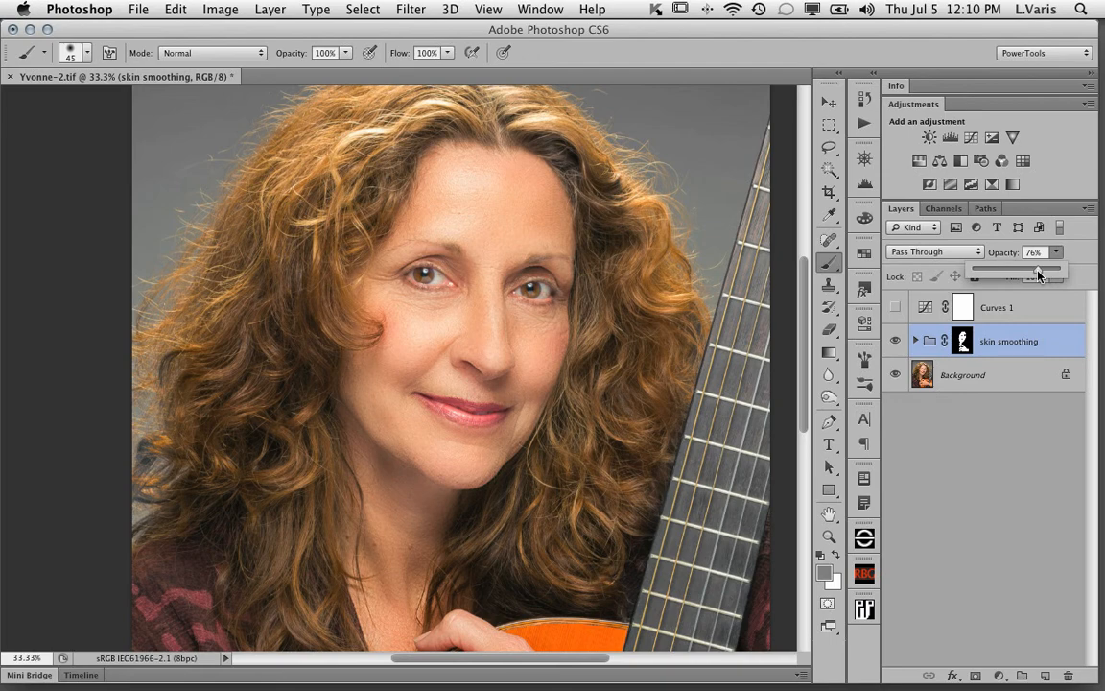
mouse_move(1039, 276)
mouse_down()
mouse_move(1068, 275)
mouse_move(1030, 272)
mouse_up()
drag(1011, 272, 1060, 271)
Expand the skin smoothing group and add a new empty layer directly above Layer 1.
click(915, 342)
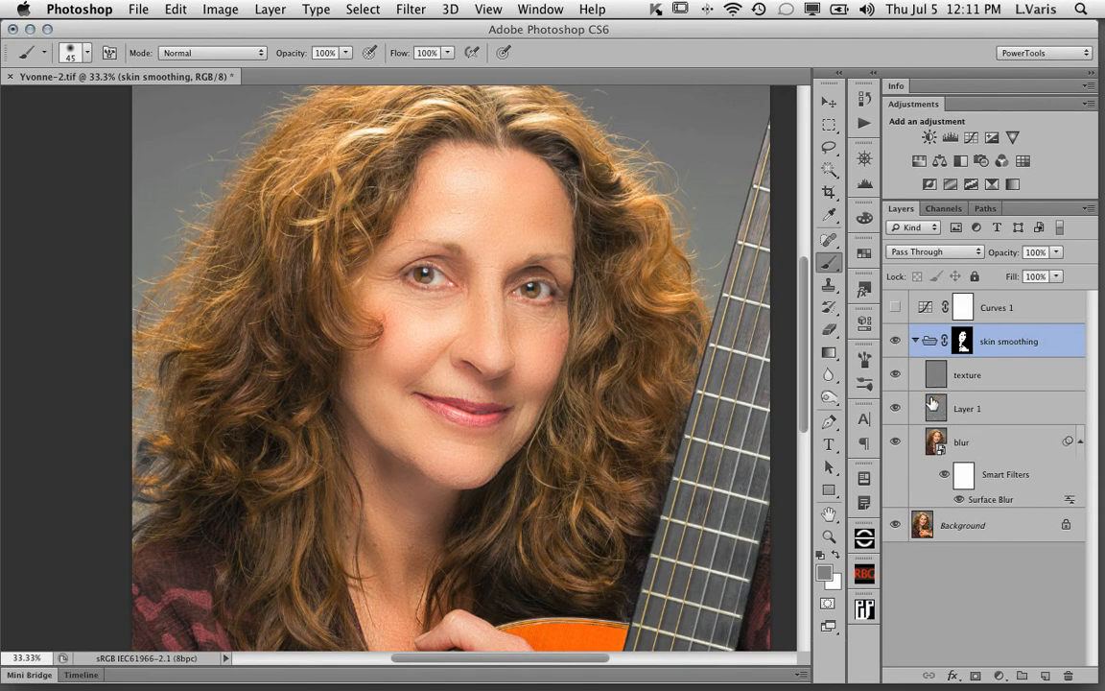
key(super+equal)
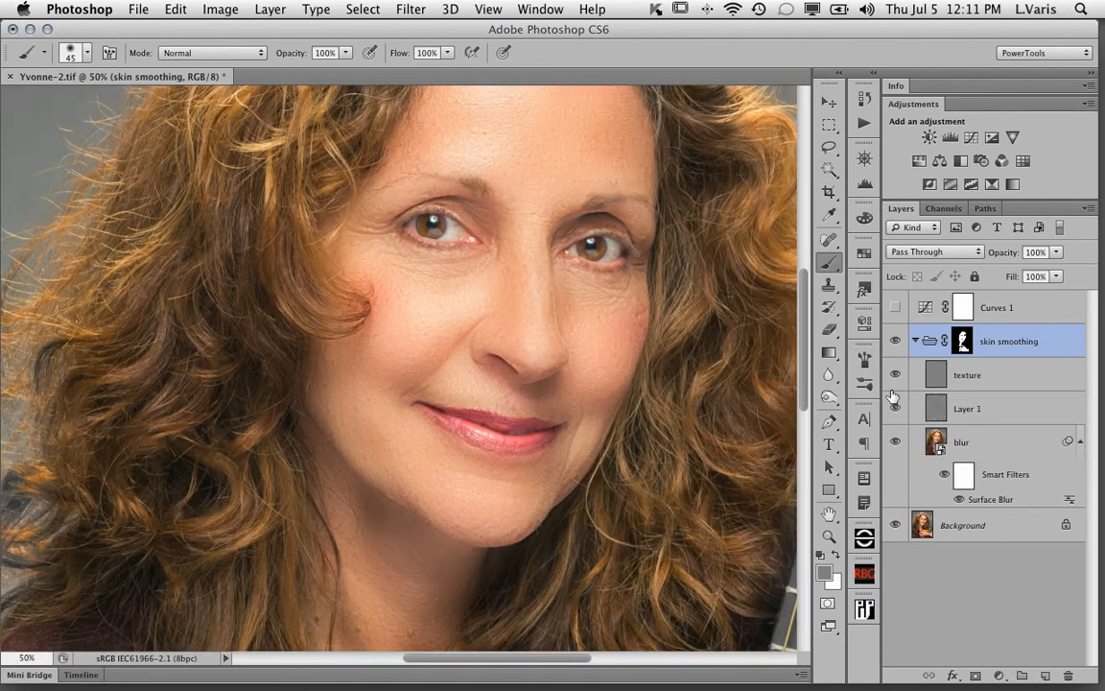
drag(665, 362, 608, 412)
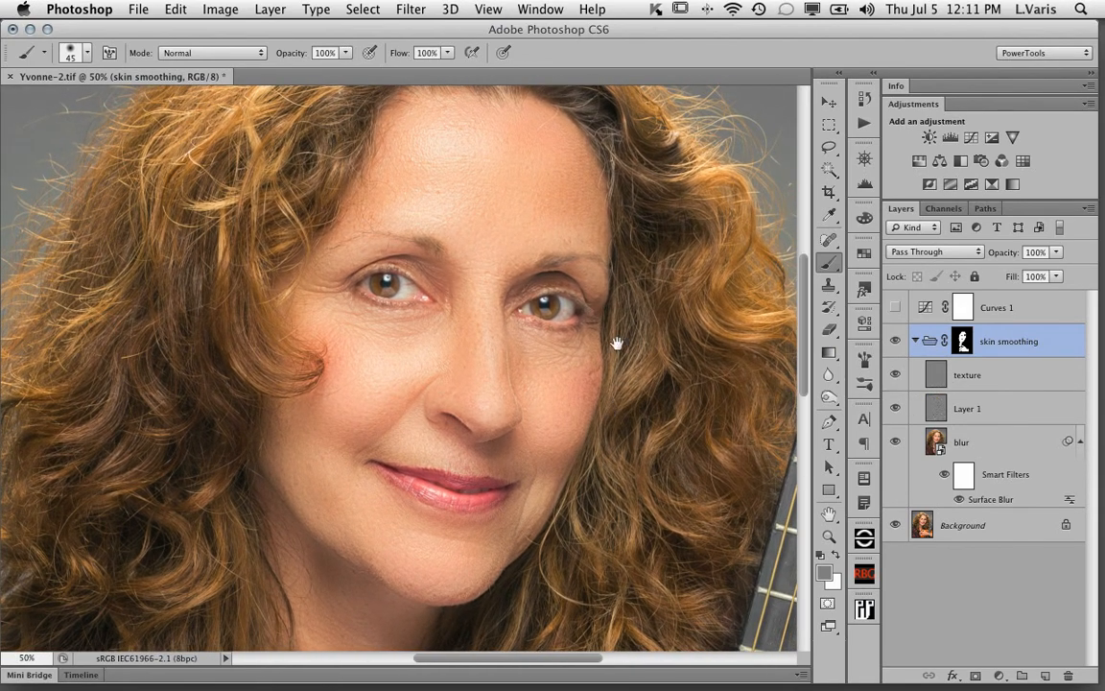
click(1011, 410)
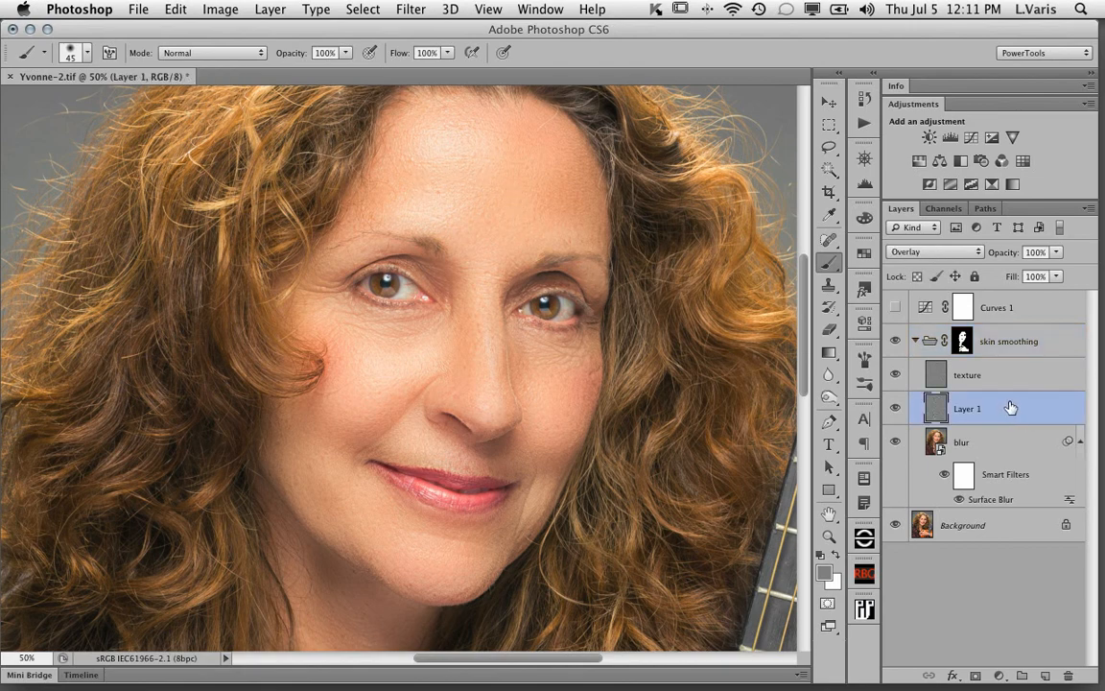
click(1046, 677)
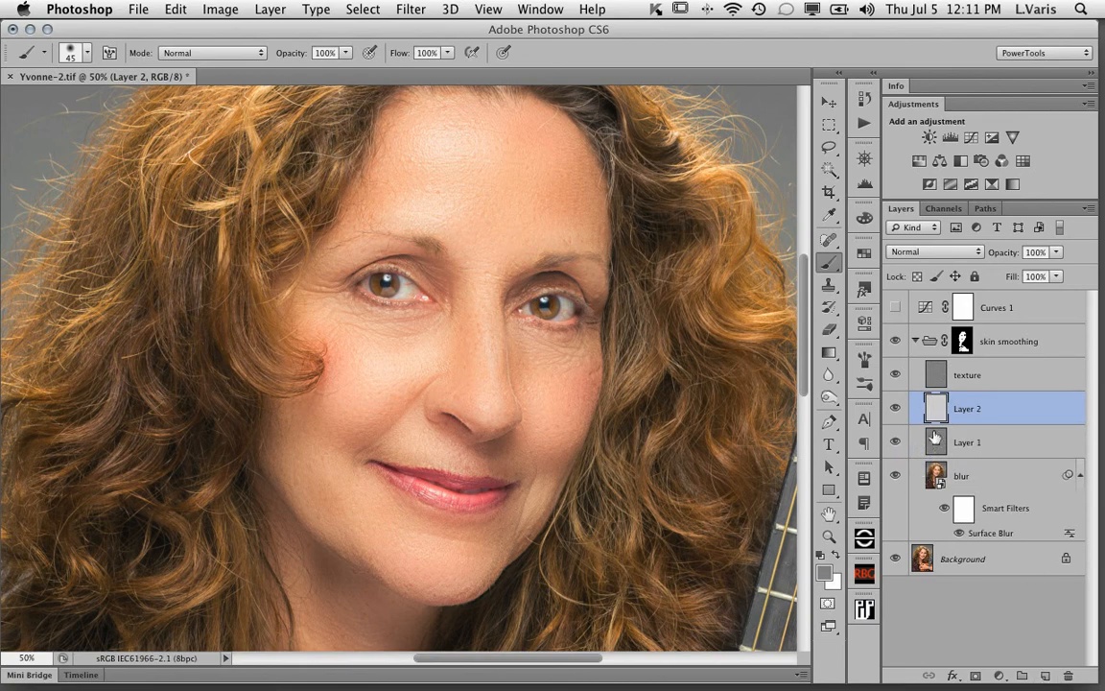
Sample the light skin tone from the forehead and set the brush to 100 pixels at 30% opacity.
alt+click(441, 151)
key(bracketright)
key(bracketright)
key(bracketright)
key(bracketright)
key(bracketright)
key(bracketright)
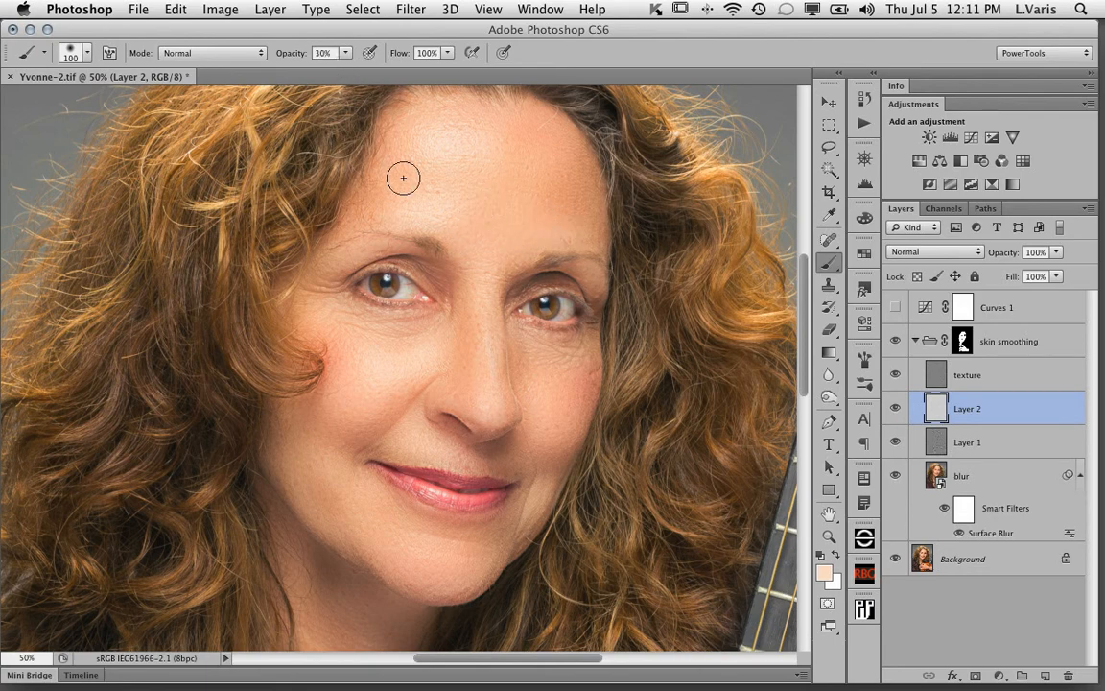
Paint the sampled skin tone over the forehead, cheeks and jaw at 20% opacity, enlarging the brush to 200 pixels.
key(2)
key(bracketright)
key(bracketright)
key(bracketright)
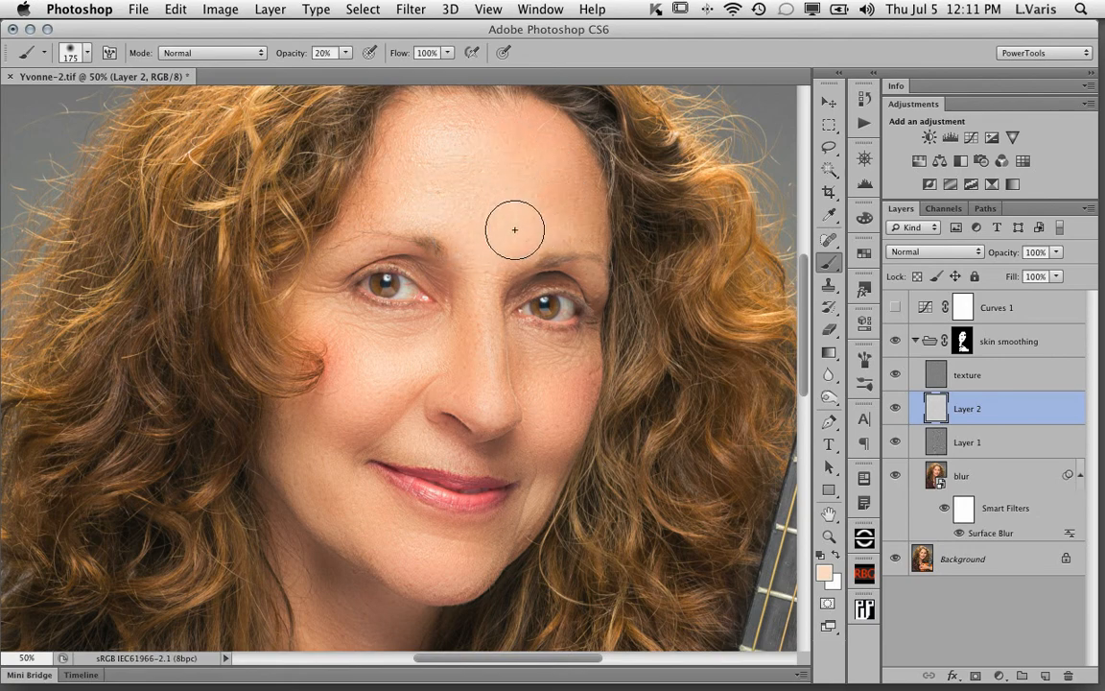
key(bracketright)
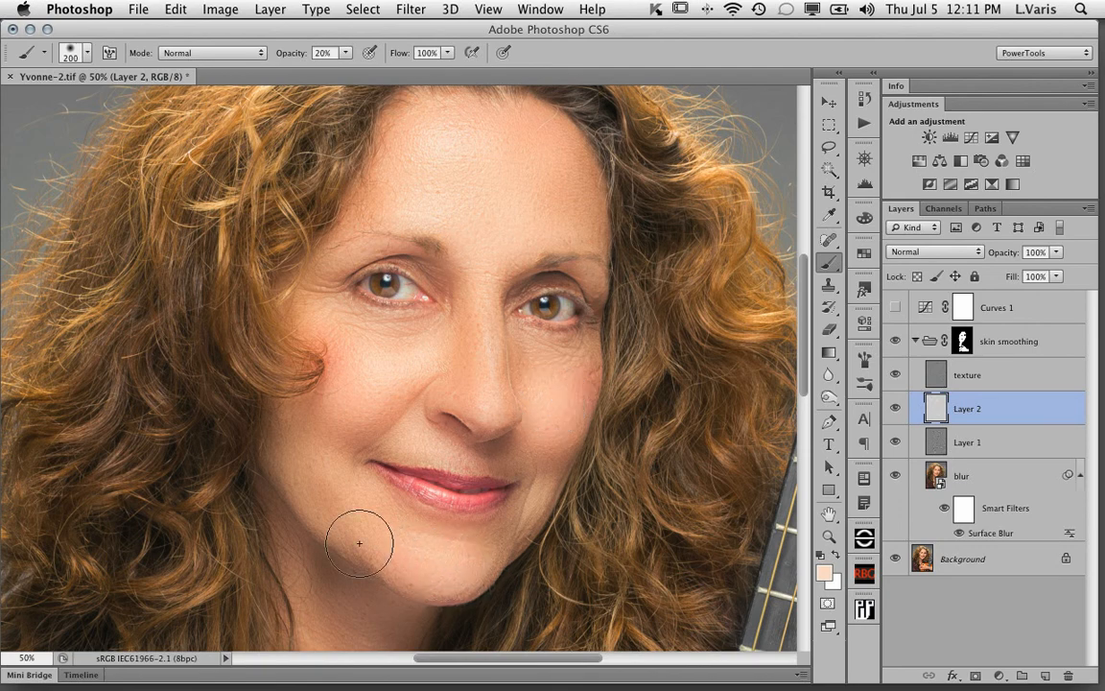
Reduce the brush to 60 pixels and paint the skin tone around the nose and the cheek beneath the eye.
key(bracketleft)
key(bracketleft)
key(bracketleft)
key(bracketleft)
key(bracketleft)
key(bracketleft)
key(bracketleft)
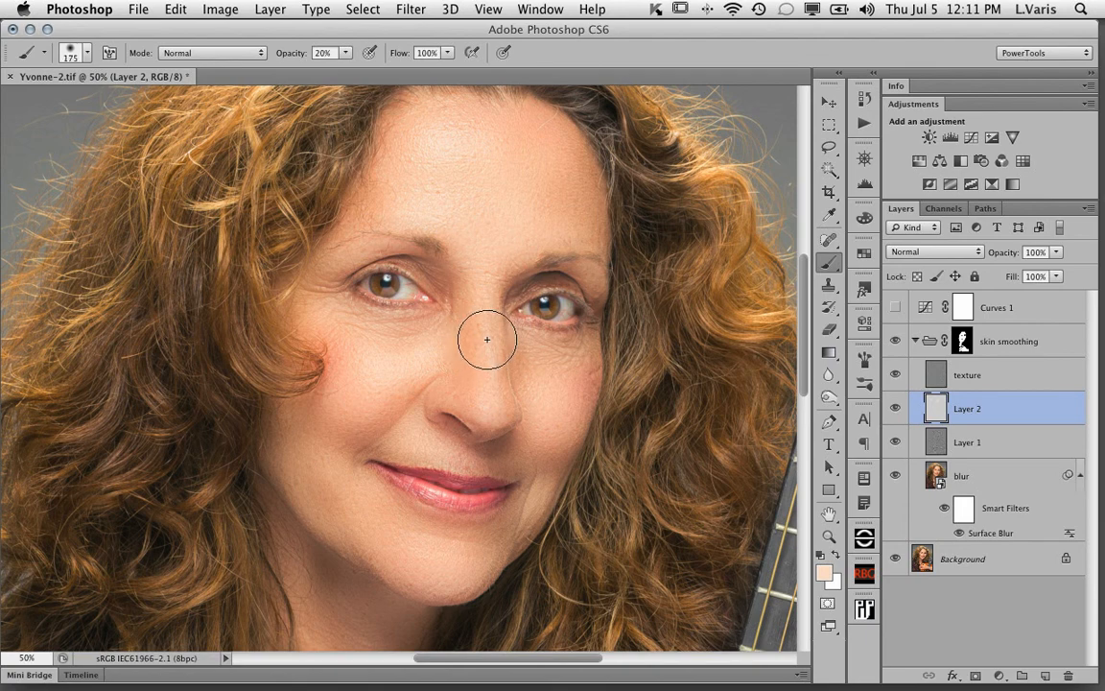
key(bracketleft)
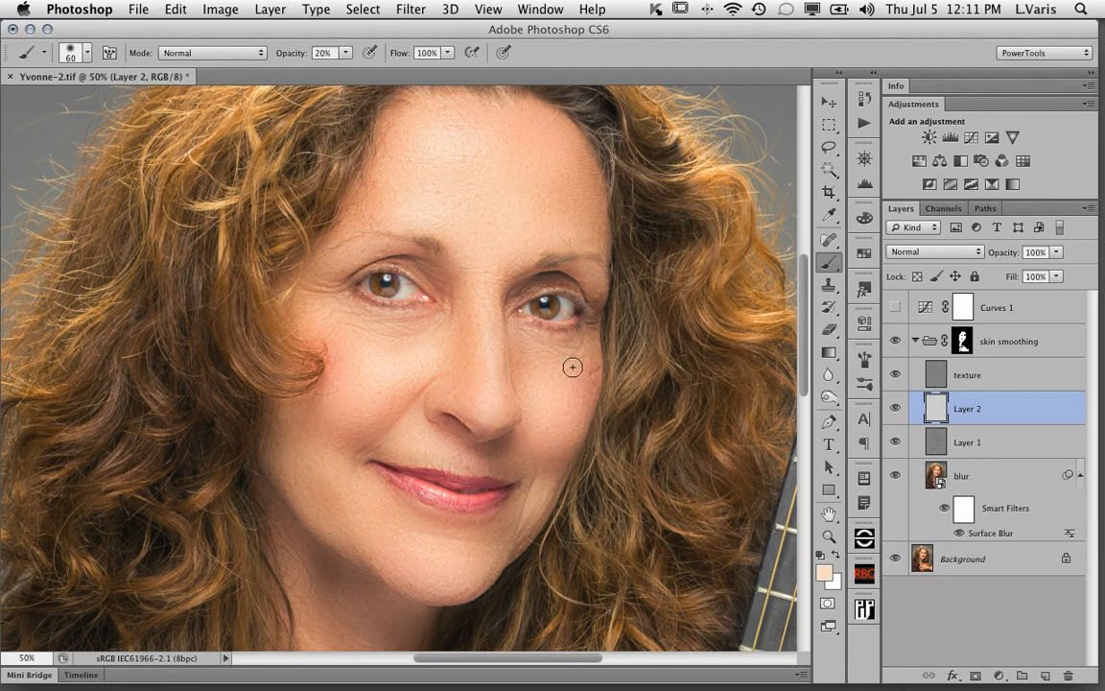
Compare the face with and without the painted skin-tone layer, leaving the layer visible.
click(896, 409)
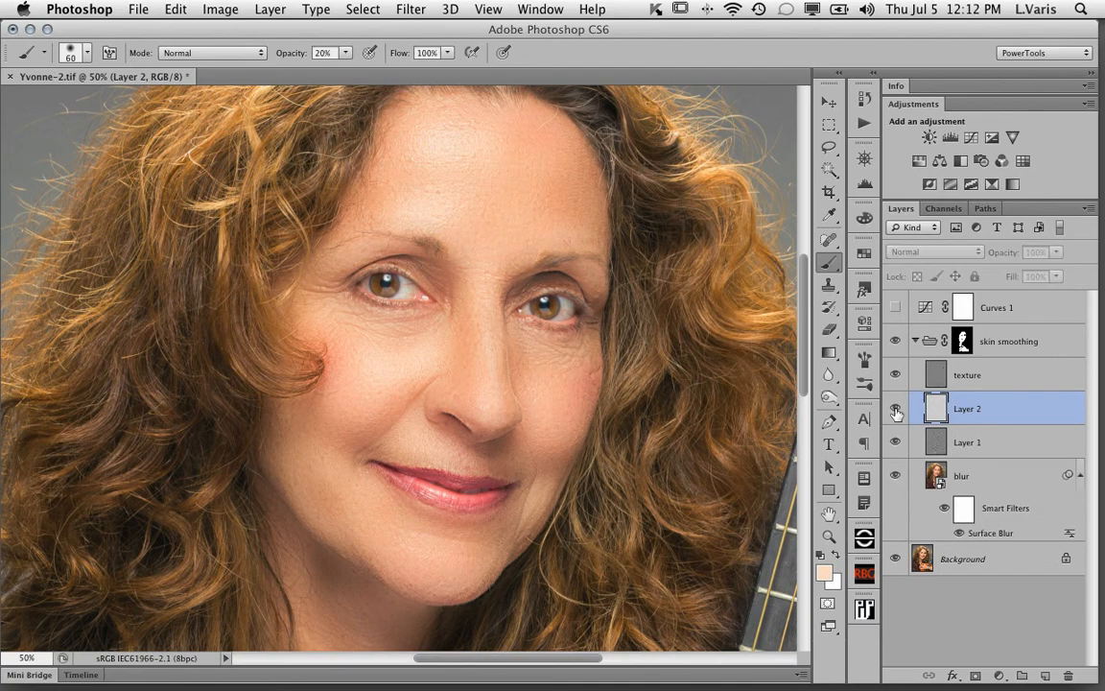
click(896, 409)
click(896, 409)
click(896, 409)
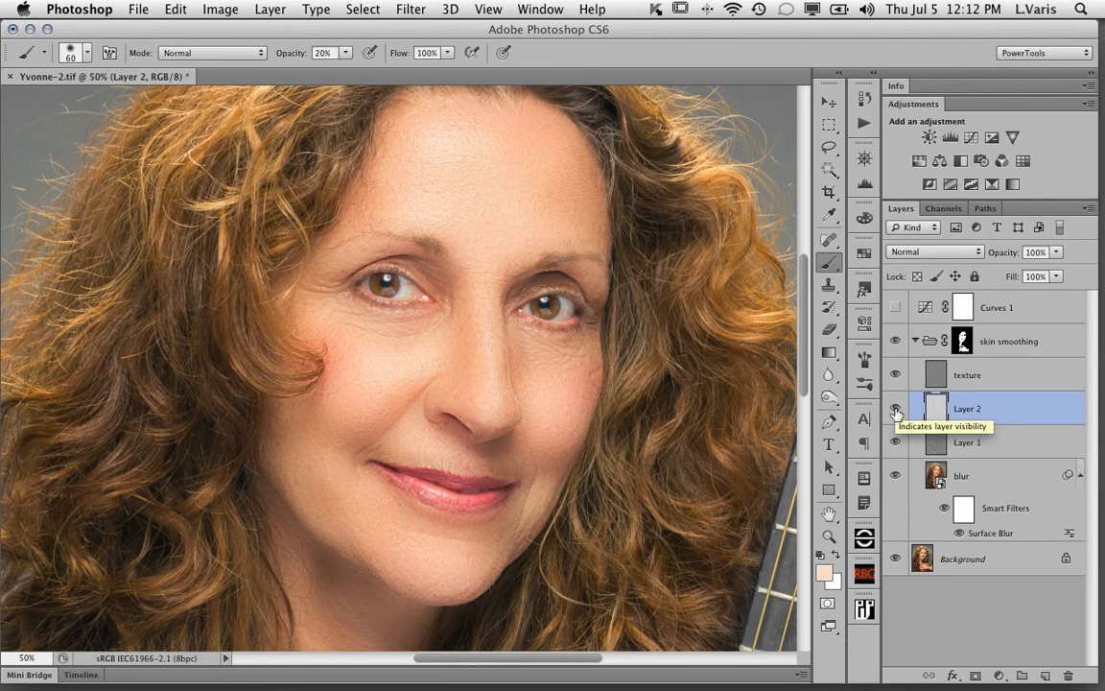
click(896, 409)
click(896, 409)
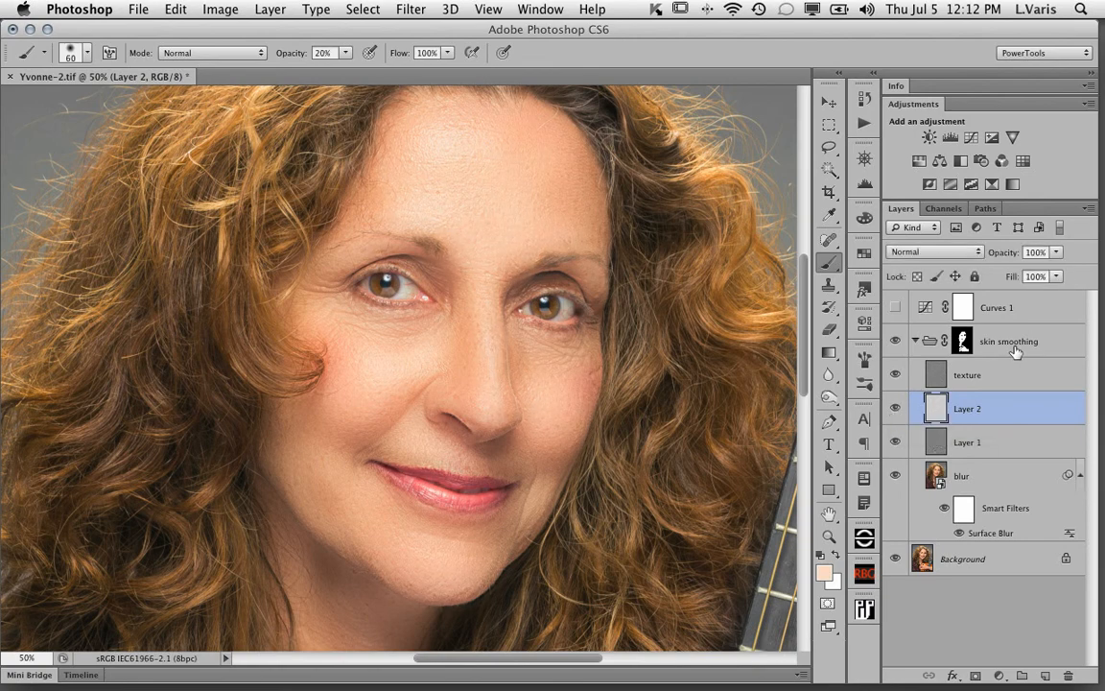
Collapse the skin smoothing group in the layer stack.
key(super+minus)
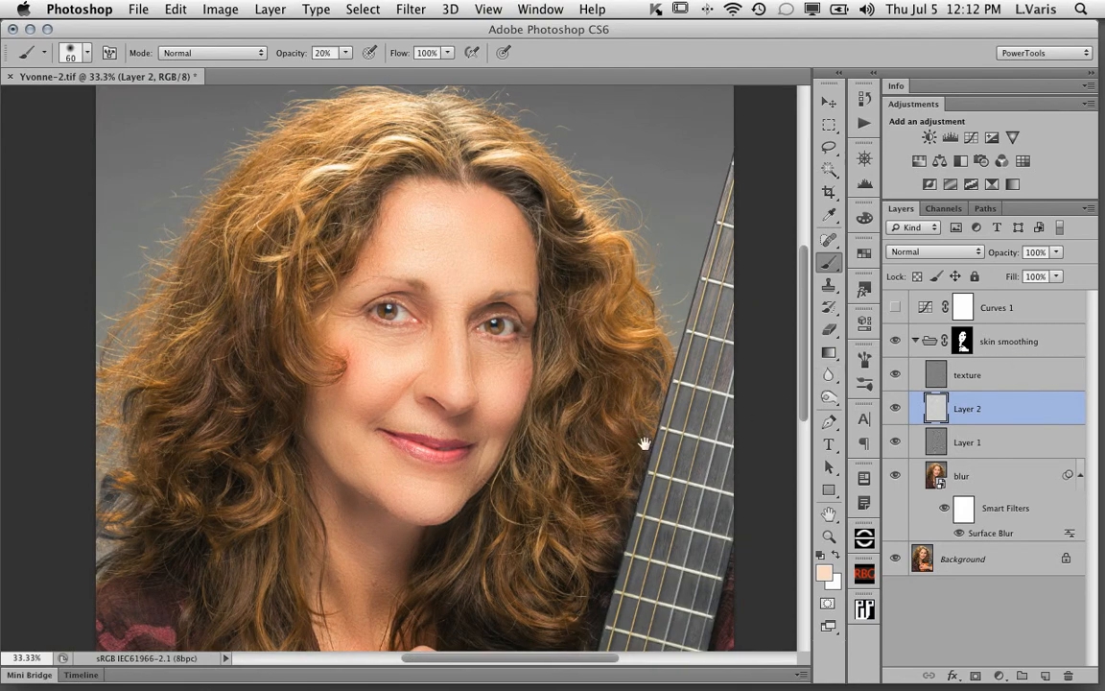
drag(653, 443, 656, 390)
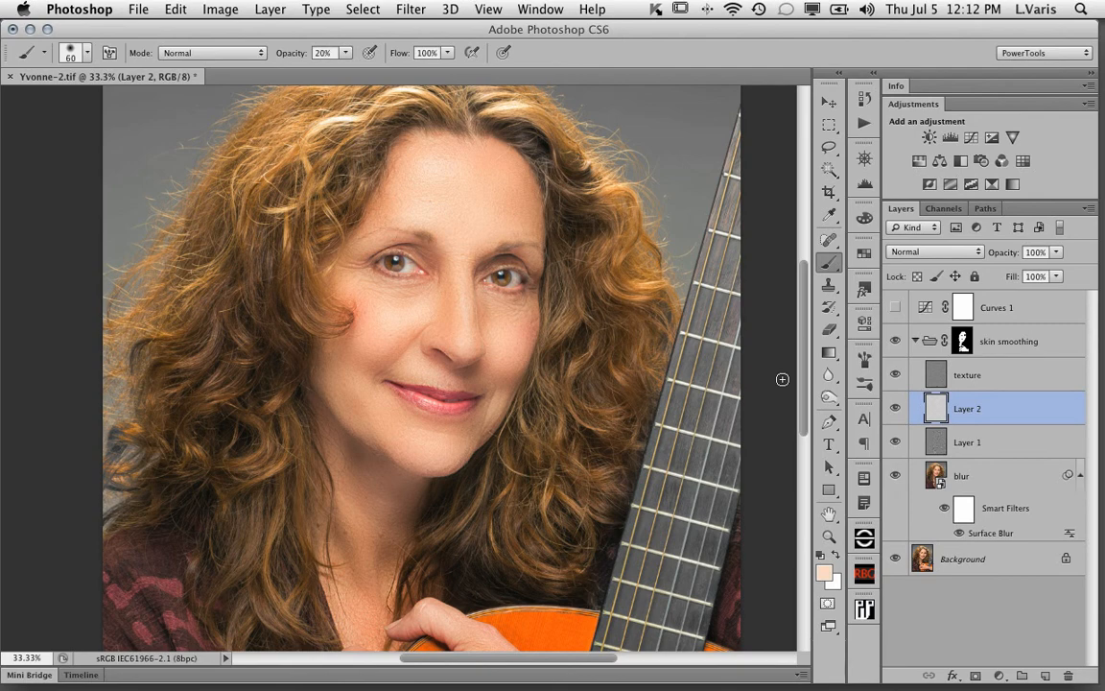
click(916, 342)
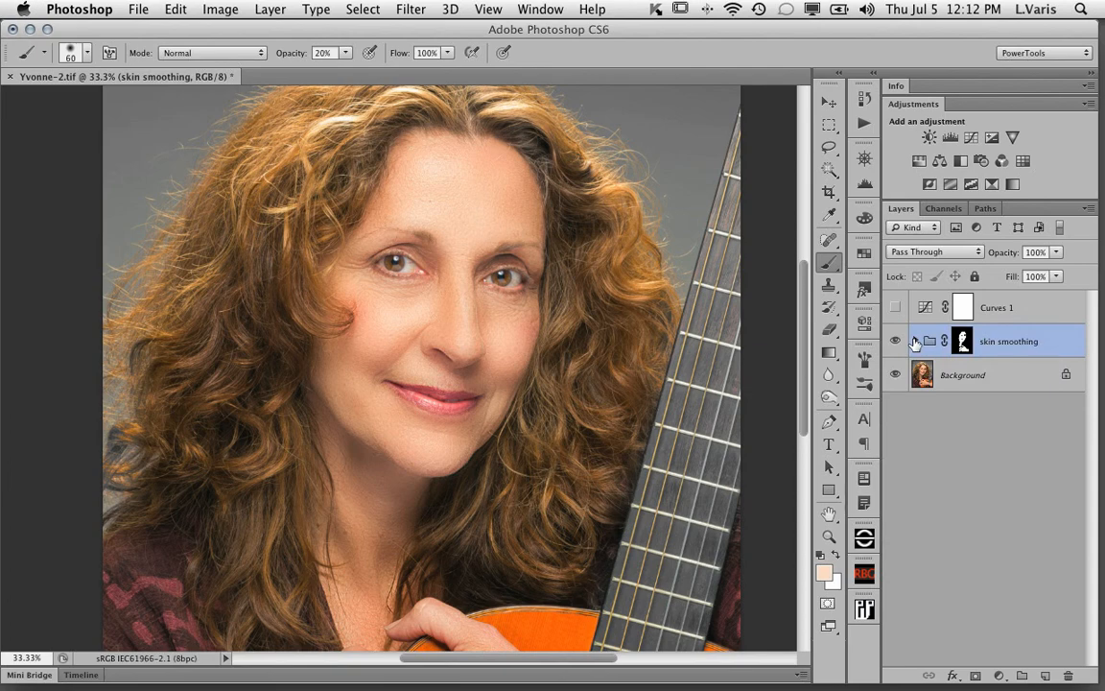